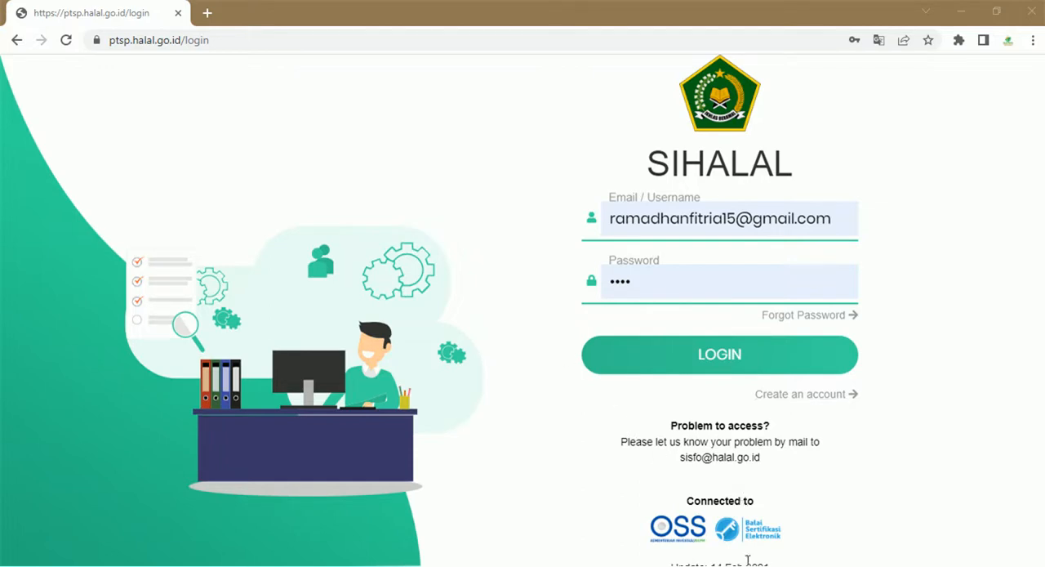
# - Log in with the prefilled account credentials and open the Daftar Pelaku Usaha list
pyautogui.click(775, 357)
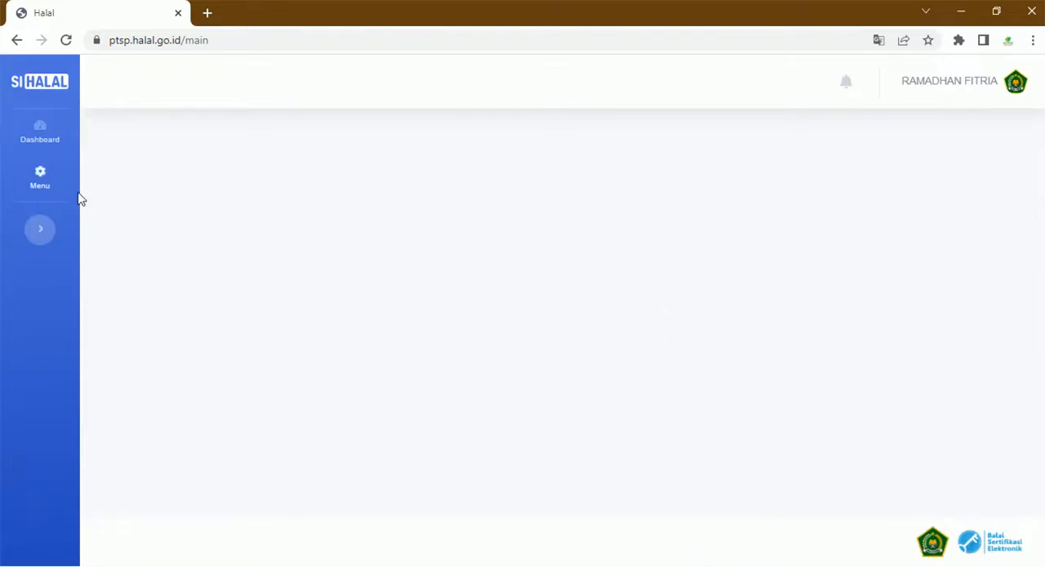
pyautogui.click(47, 196)
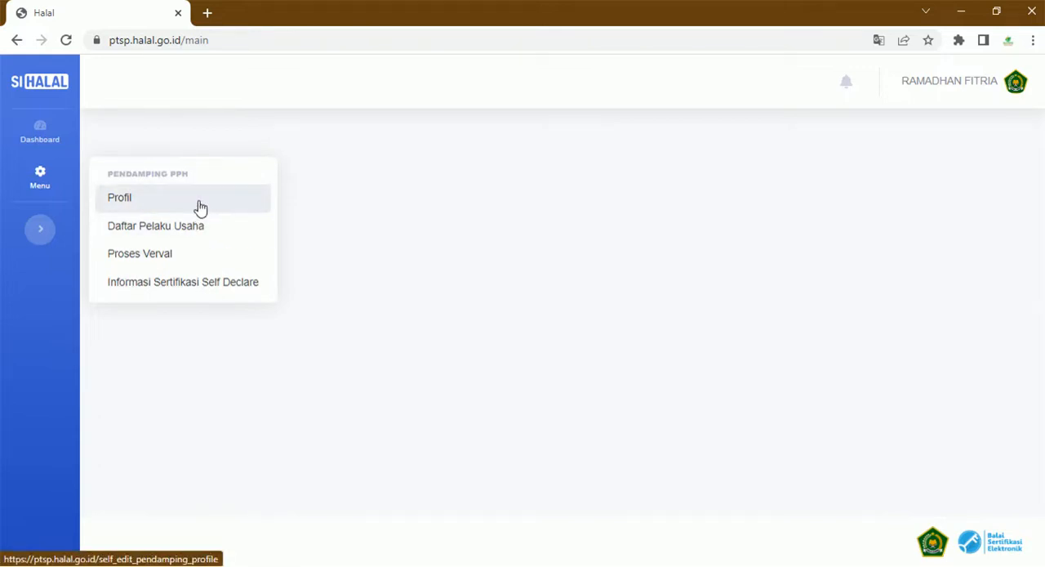
pyautogui.click(223, 238)
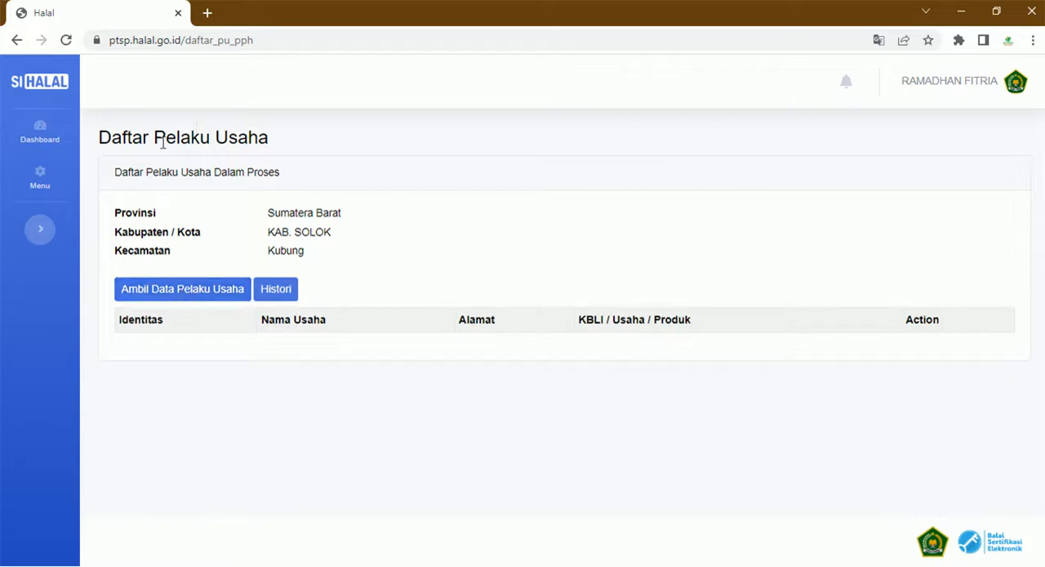
# - View the Proses Verval list and look through the Draft PU entries under Informasi Sertifikasi Self Declare
pyautogui.click(52, 184)
pyautogui.click(151, 253)
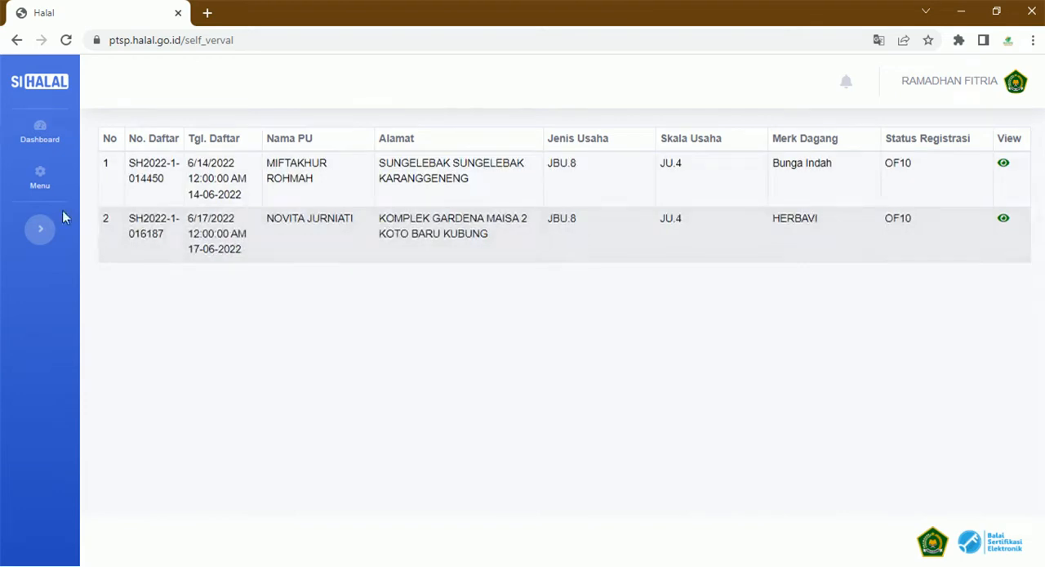
pyautogui.click(40, 176)
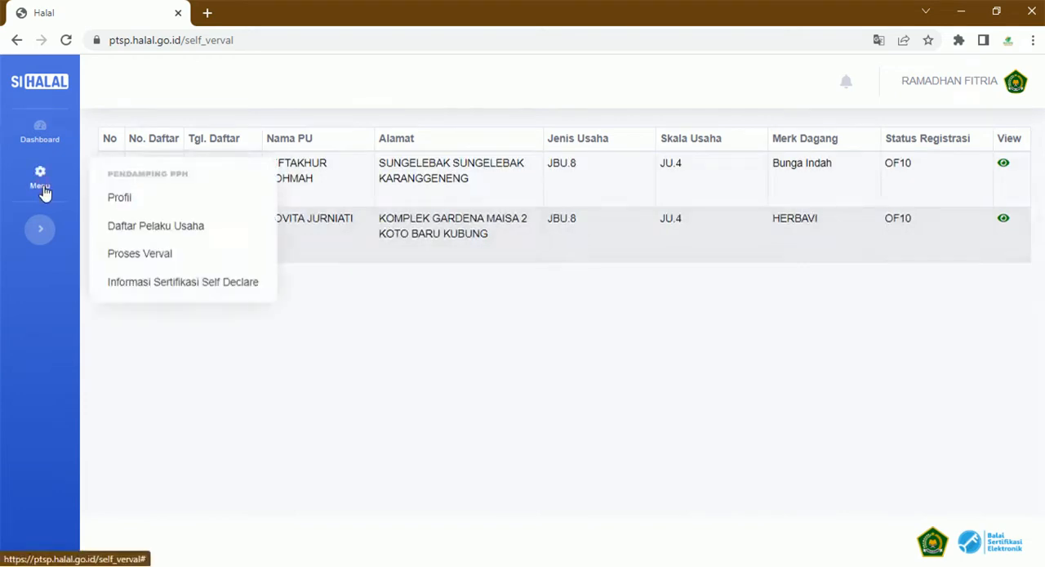
pyautogui.click(181, 283)
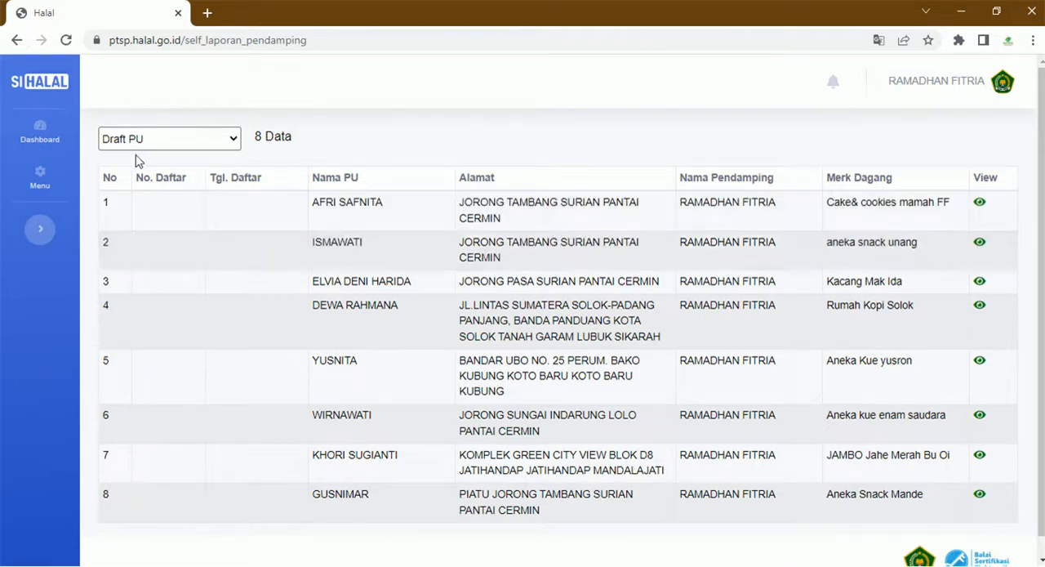
pyautogui.scroll(-1, 404, 294)
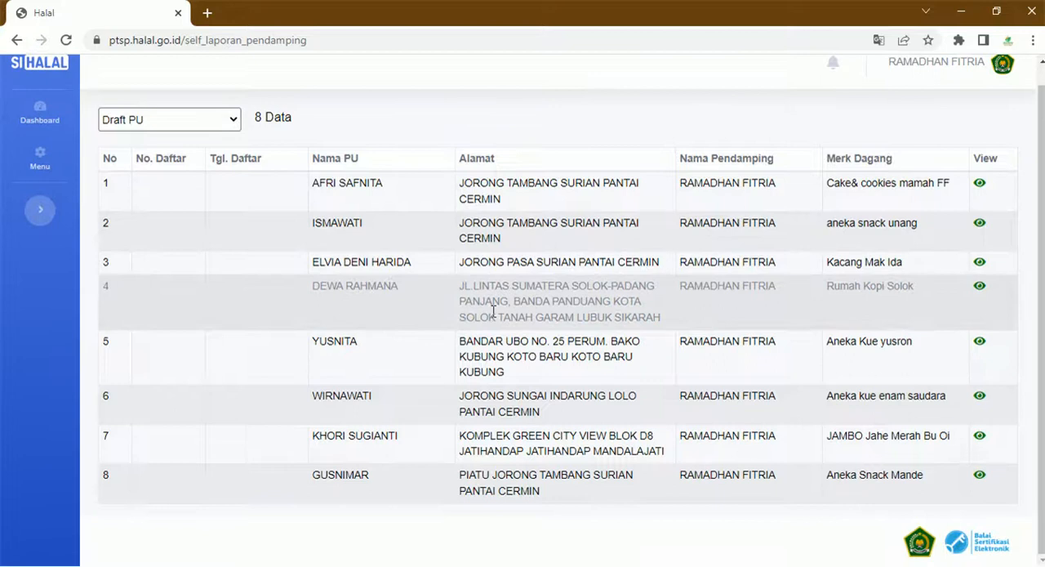
pyautogui.scroll(1, 494, 317)
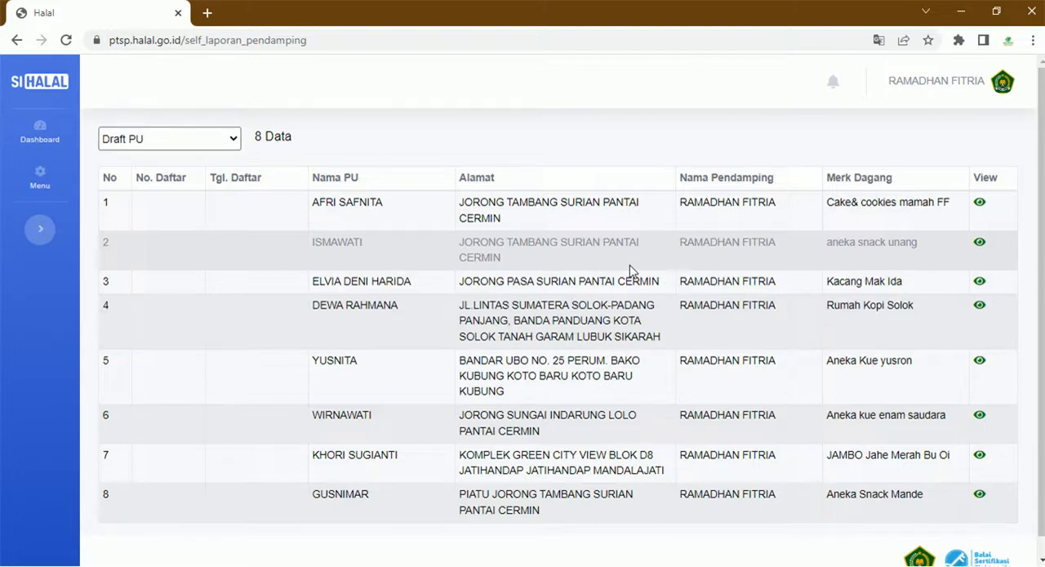
# - Open the draft application for the Cake& cookies mamah FF brand and examine its submission data, products, production process and required documents
pyautogui.click(980, 205)
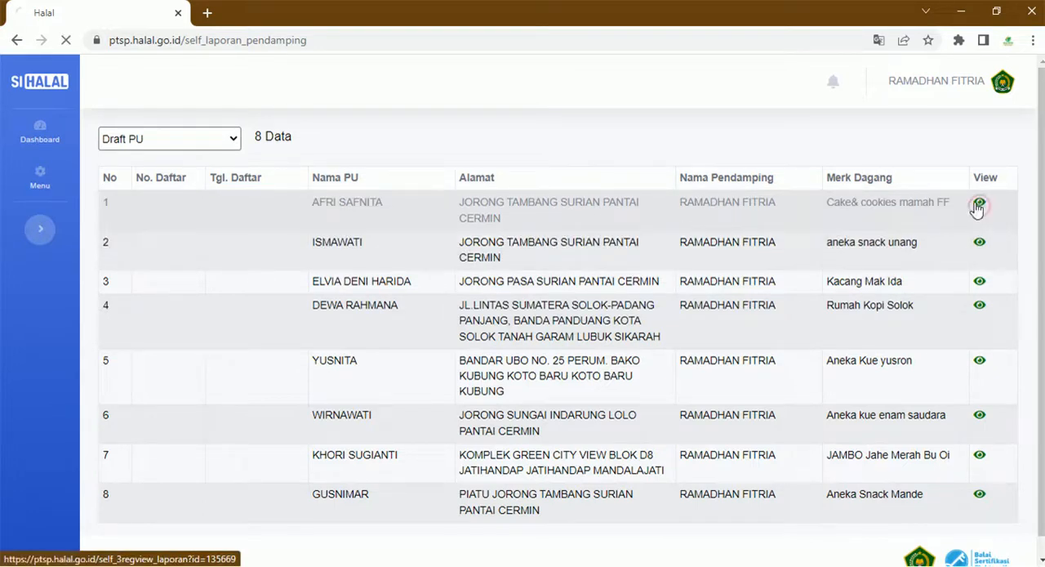
pyautogui.scroll(-9, 667, 299)
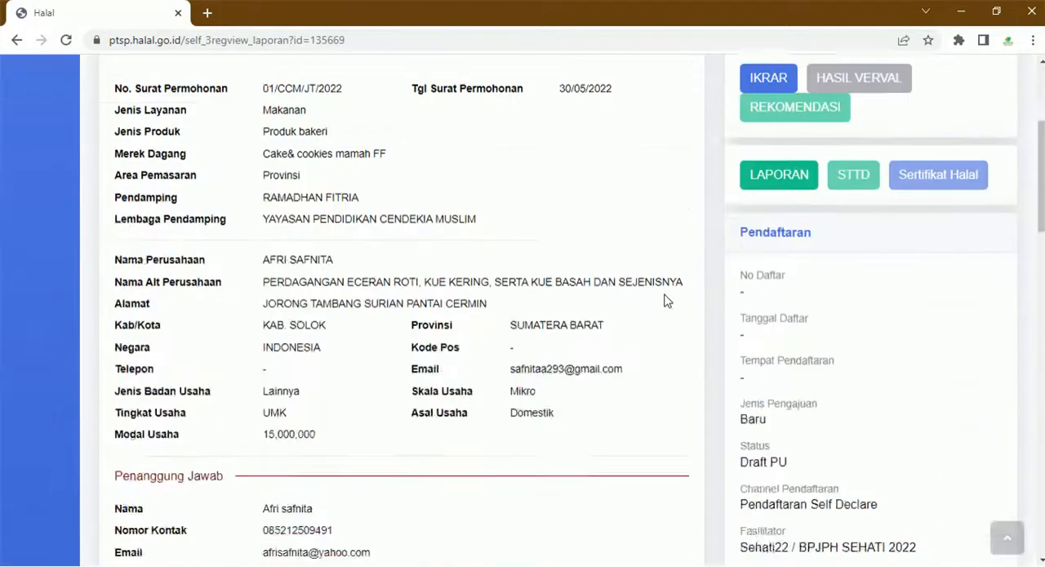
pyautogui.scroll(-15, 662, 309)
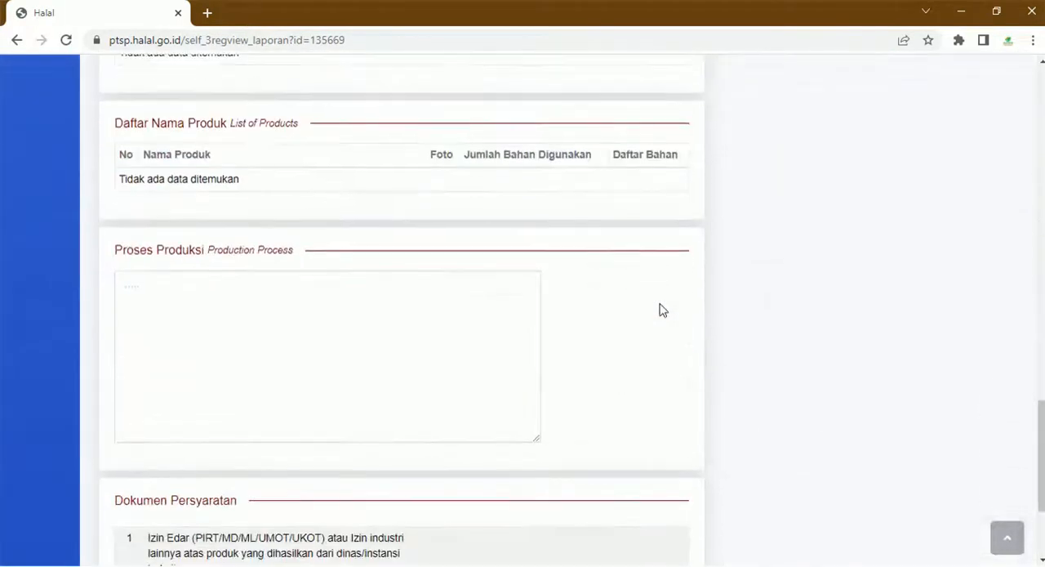
pyautogui.scroll(12, 403, 431)
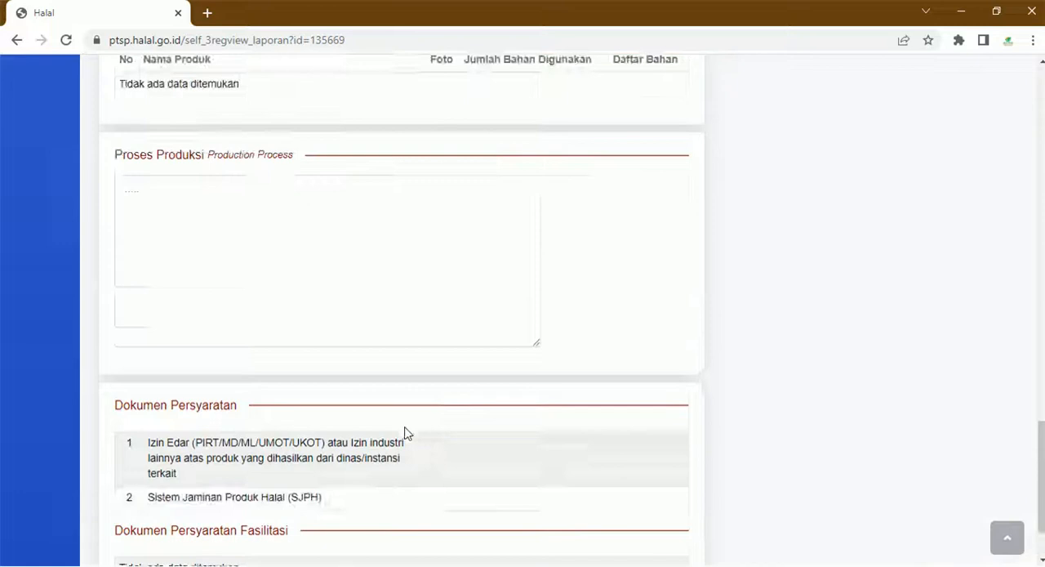
pyautogui.scroll(5, 412, 427)
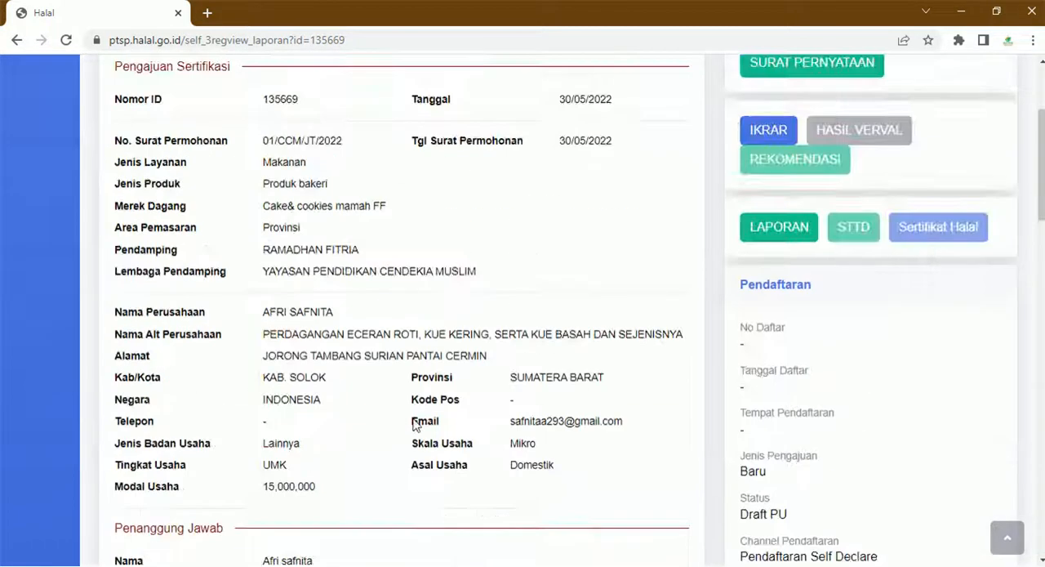
pyautogui.scroll(-2, 412, 417)
pyautogui.scroll(-8, 413, 417)
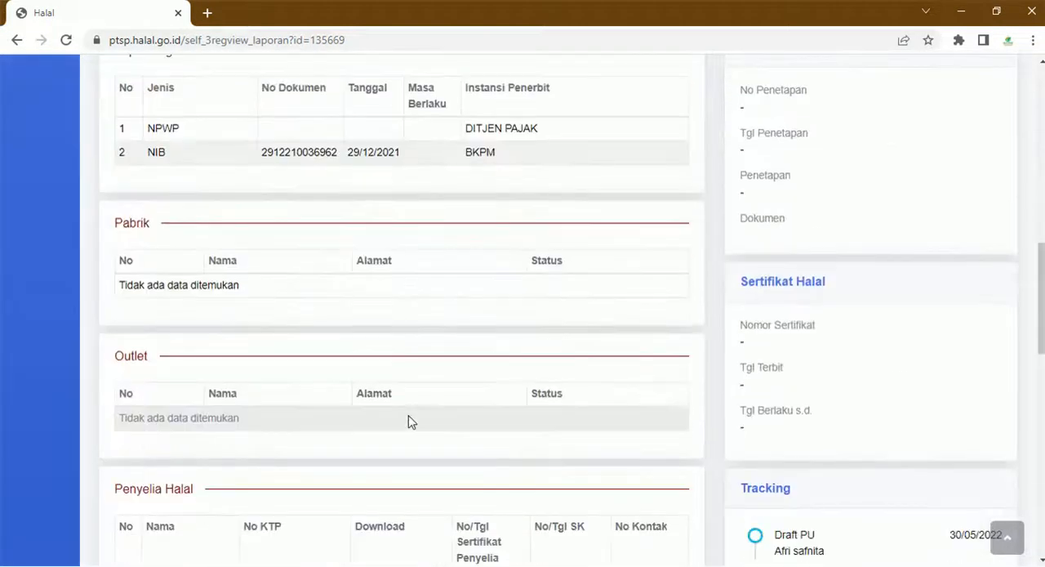
pyautogui.scroll(3, 408, 412)
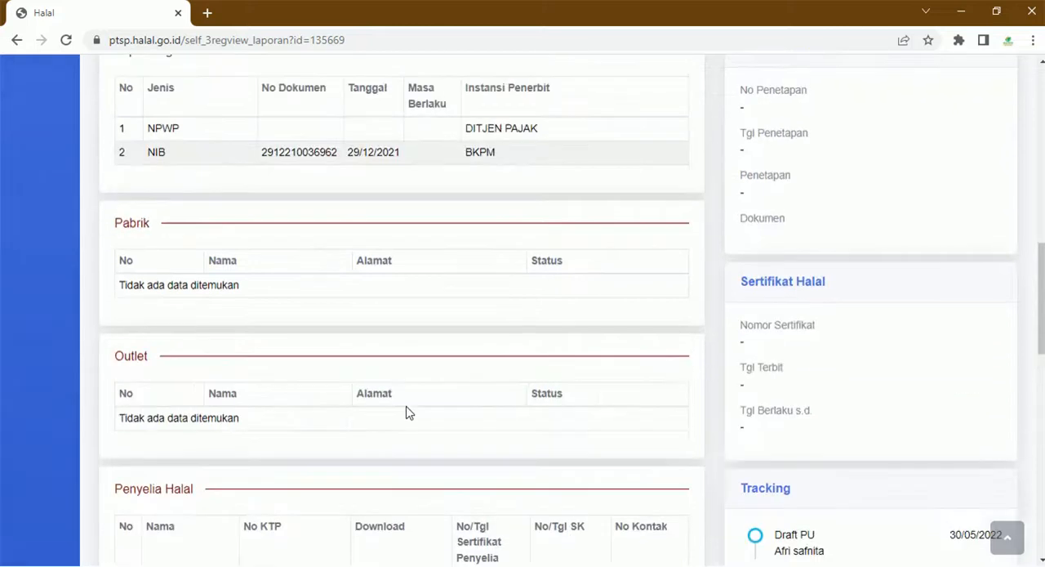
pyautogui.scroll(-2, 408, 413)
pyautogui.scroll(12, 408, 412)
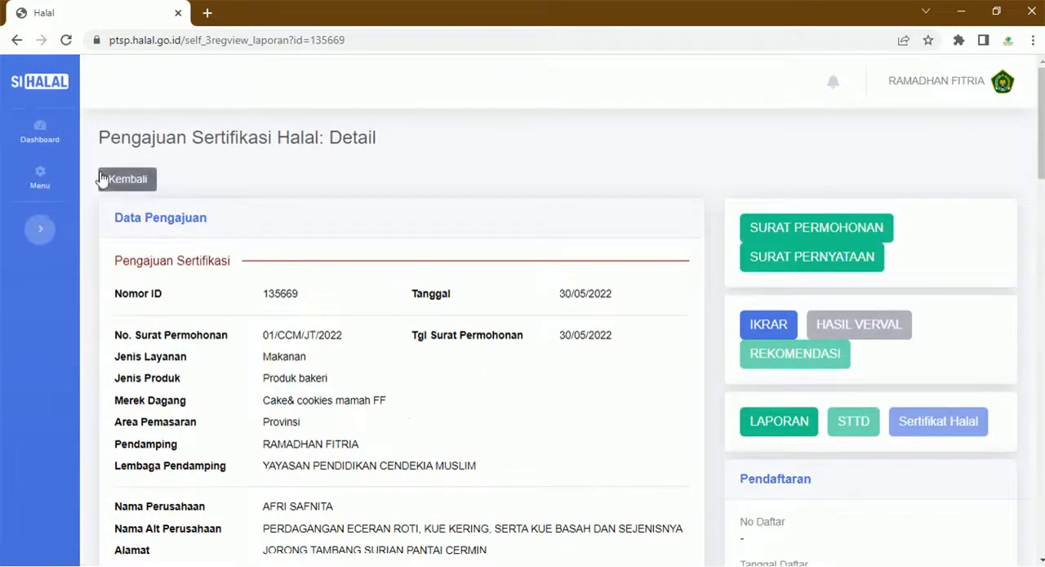
# - Leave the application detail and return to the Draft PU list of self-declare certifications
pyautogui.click(102, 174)
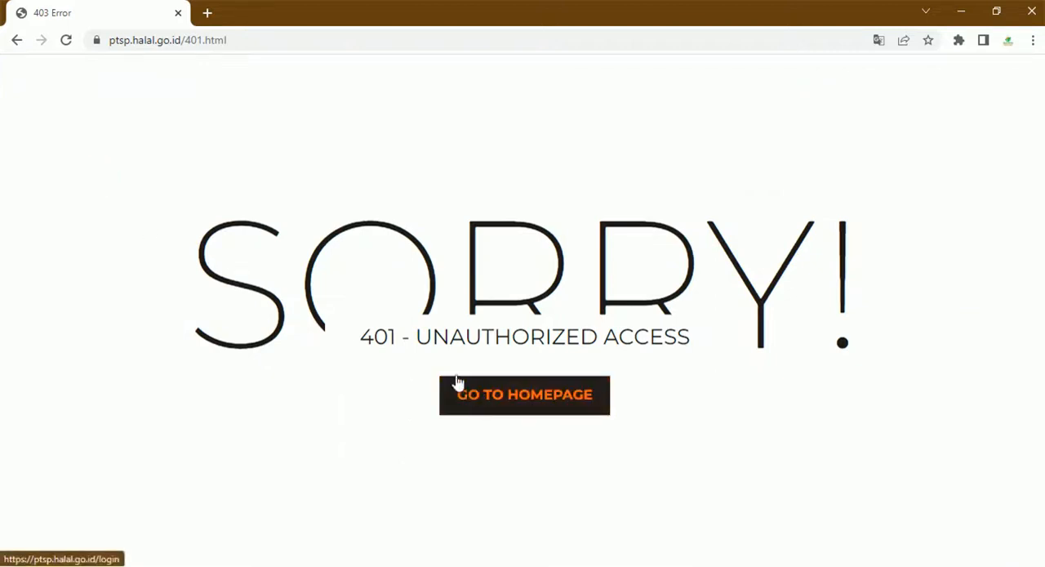
pyautogui.click(16, 40)
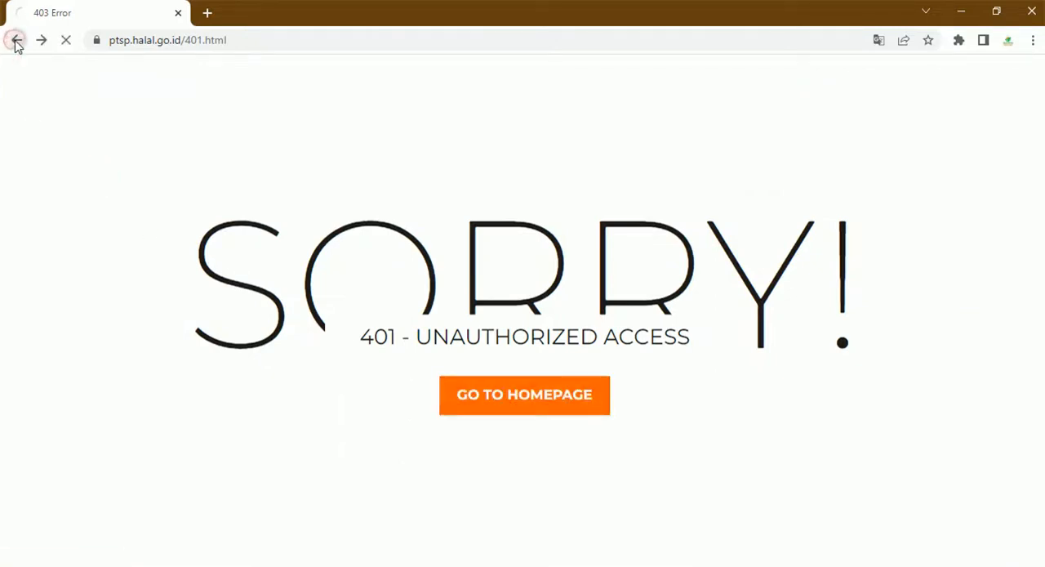
pyautogui.click(17, 40)
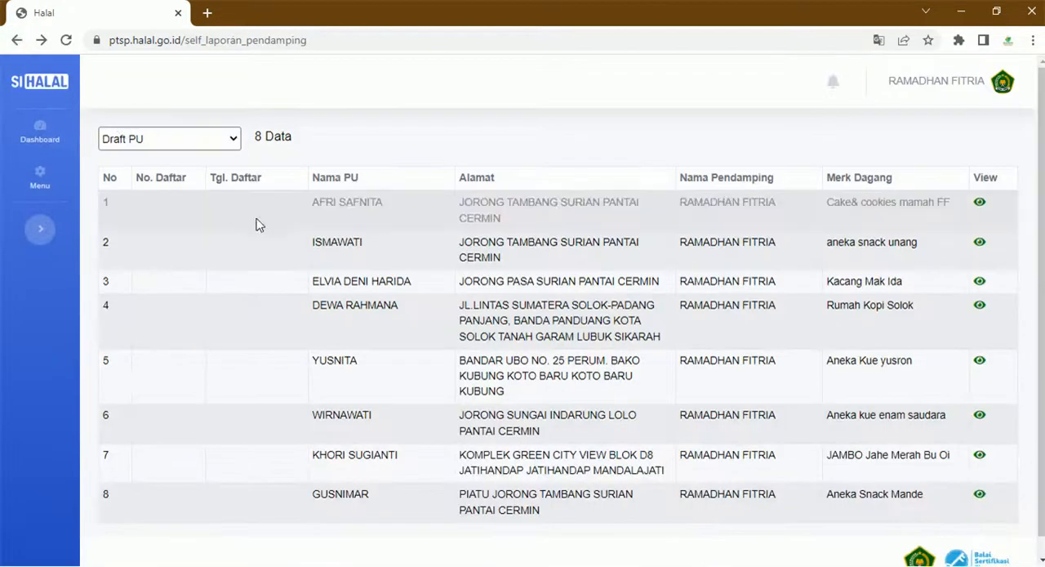
# - Filter the self-declare certification list by Submitted PU and by Dikirim ke Komisi Fatwa
pyautogui.click(178, 137)
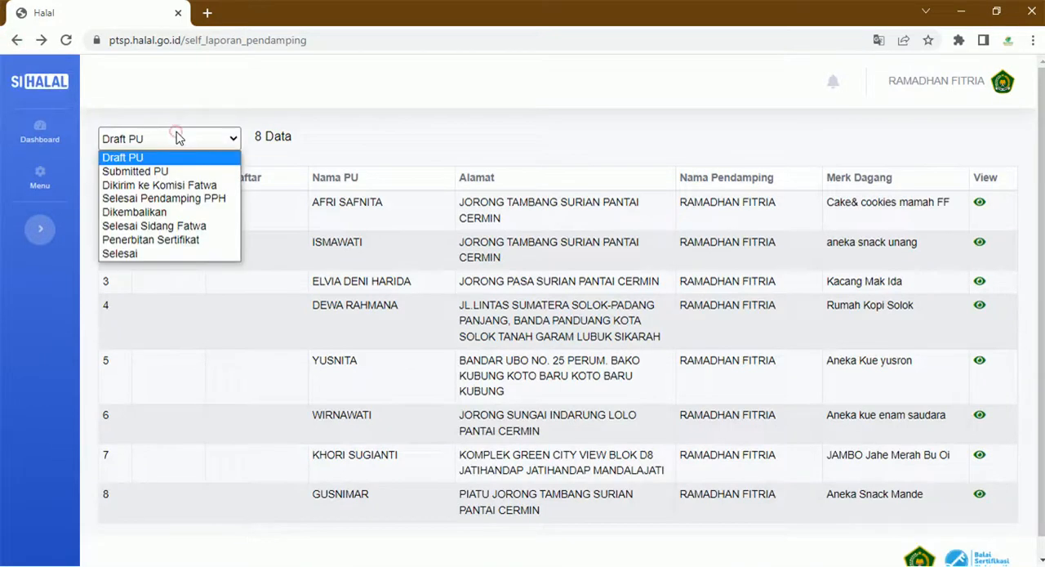
pyautogui.click(204, 172)
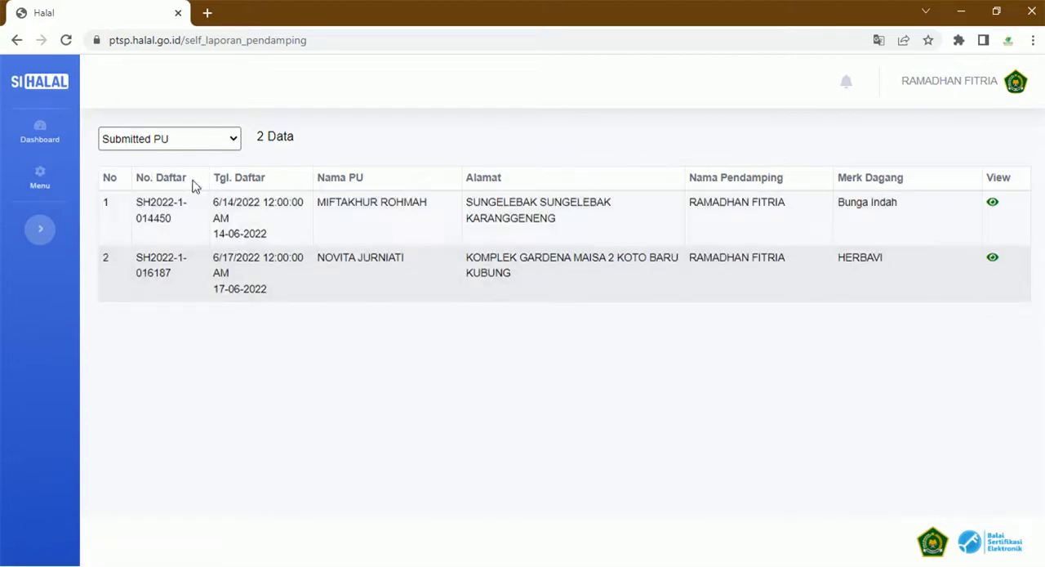
pyautogui.click(174, 145)
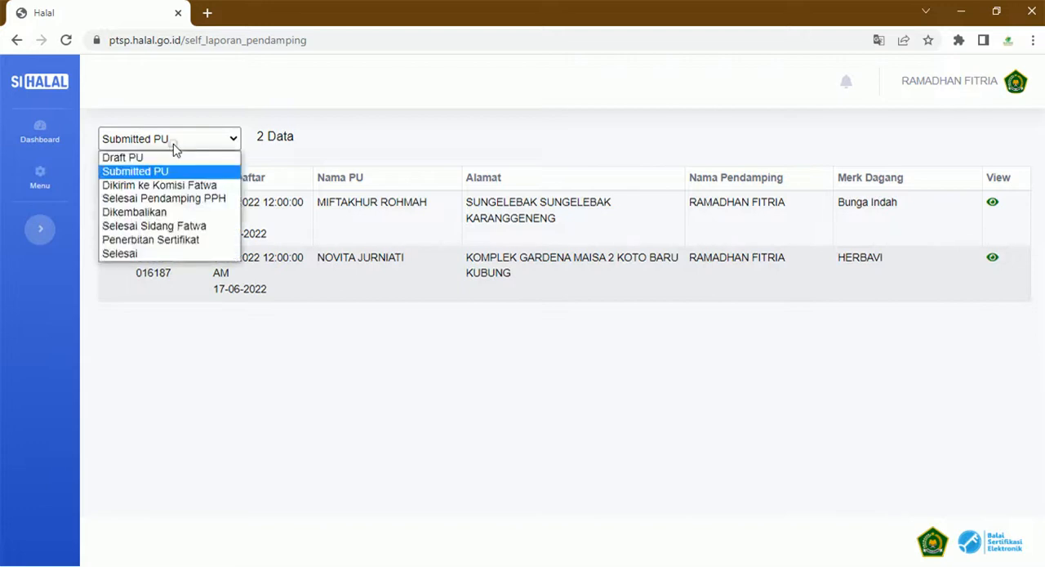
pyautogui.click(184, 188)
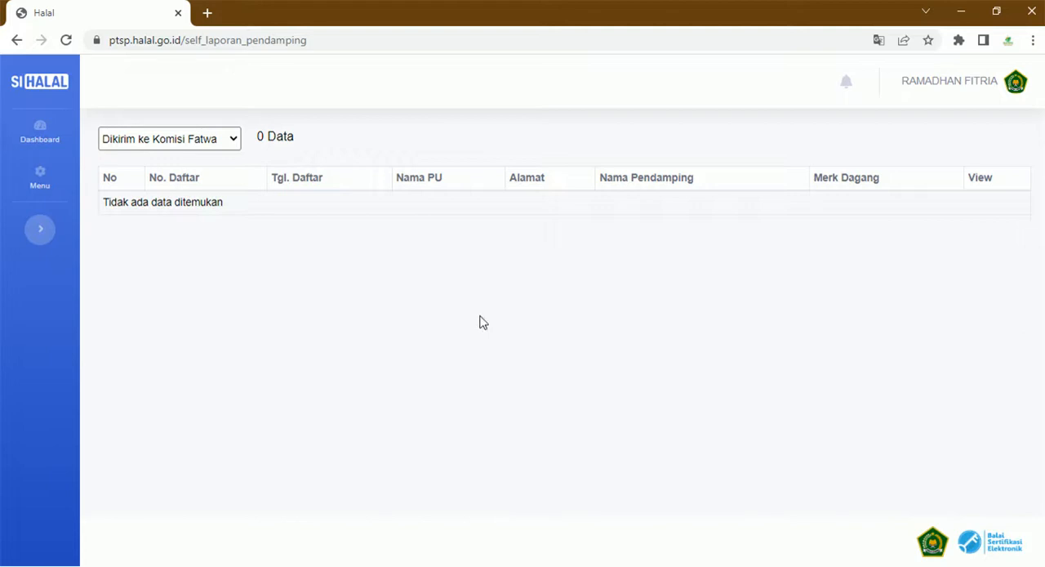
pyautogui.click(195, 147)
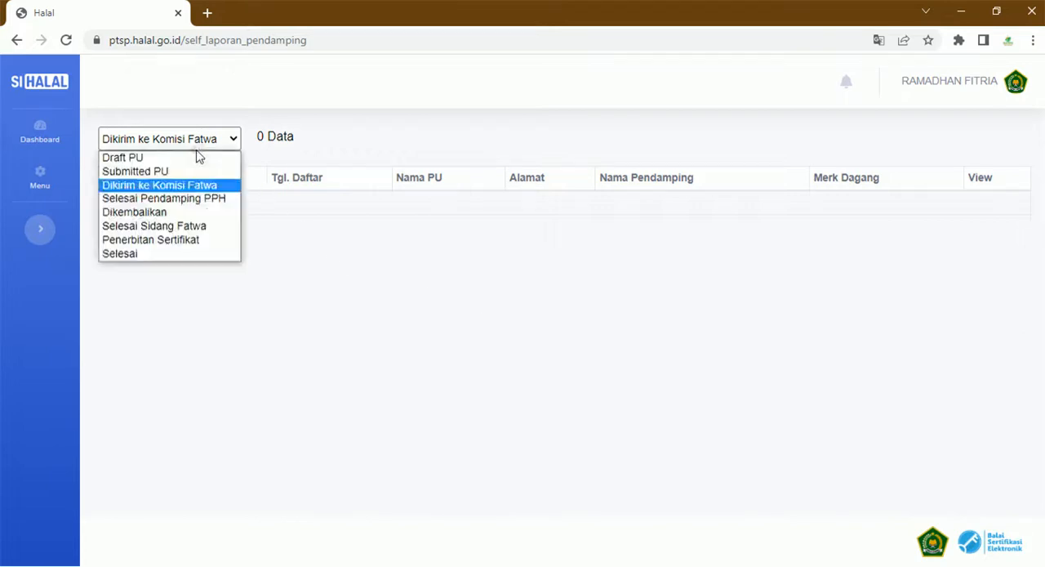
pyautogui.click(186, 193)
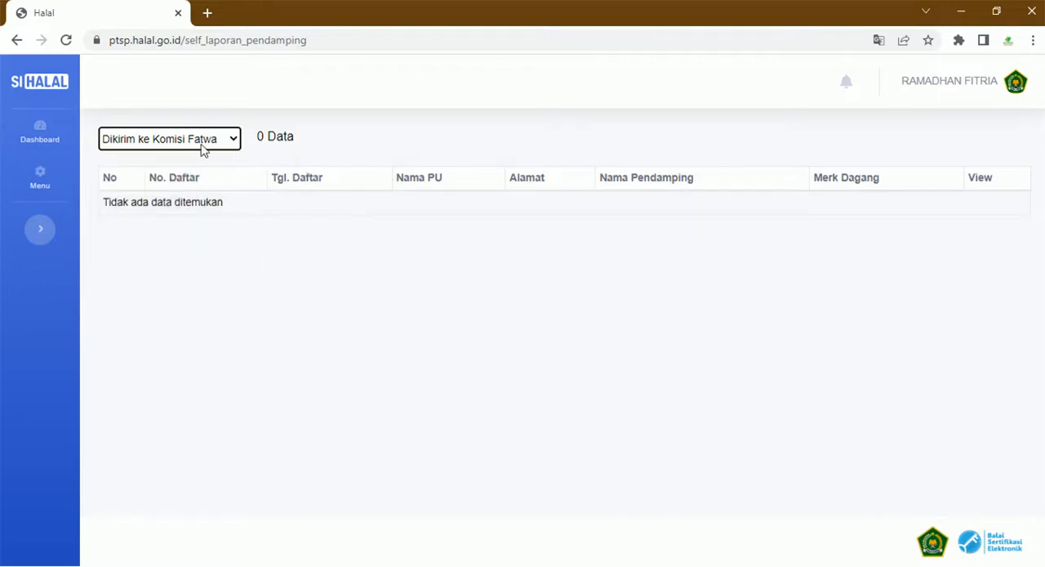
# - Open the verification page of the Bunga Indah application from the Proses Verval list
pyautogui.click(47, 183)
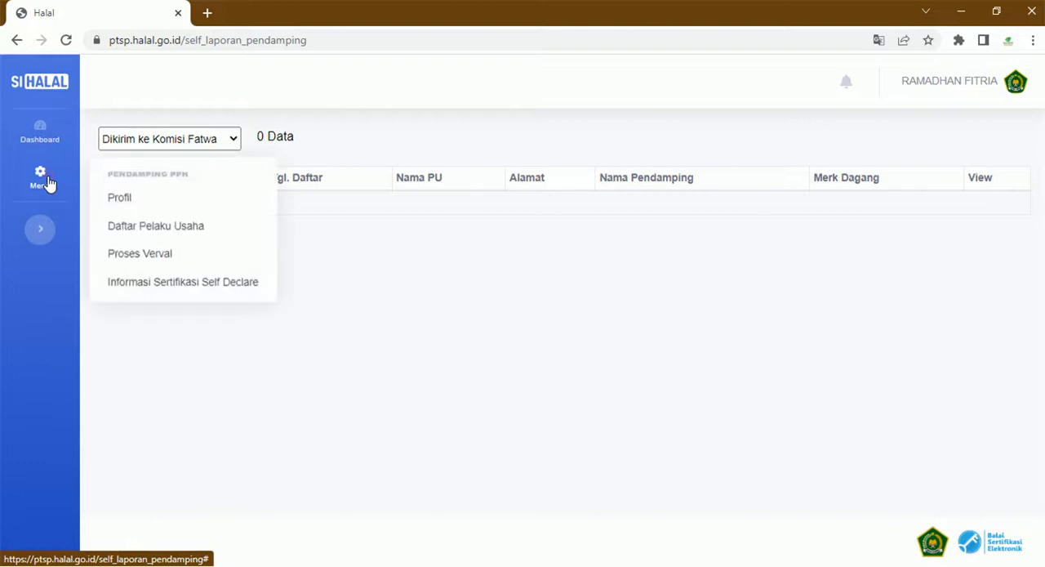
pyautogui.click(153, 263)
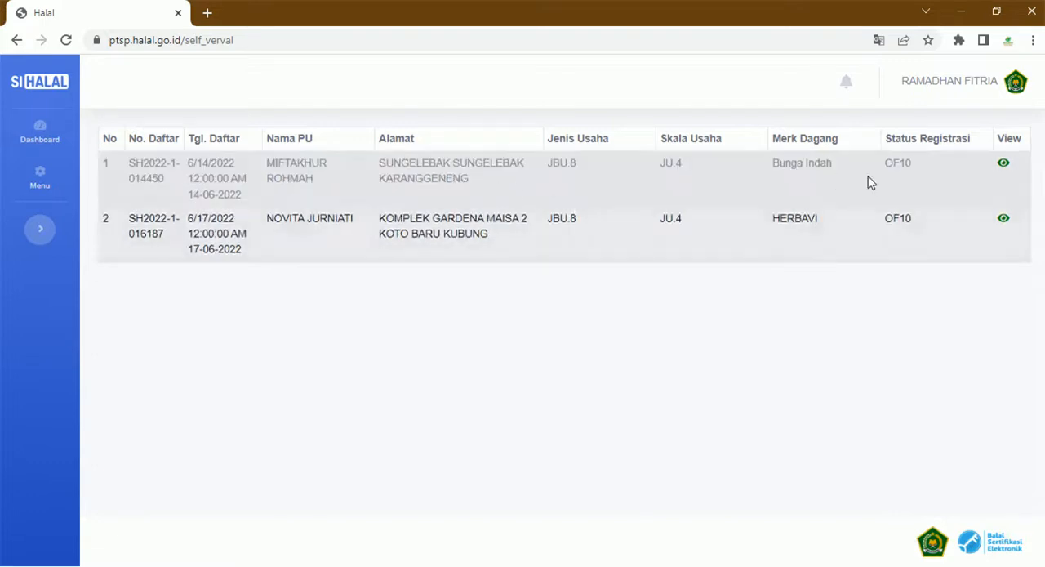
pyautogui.click(1005, 167)
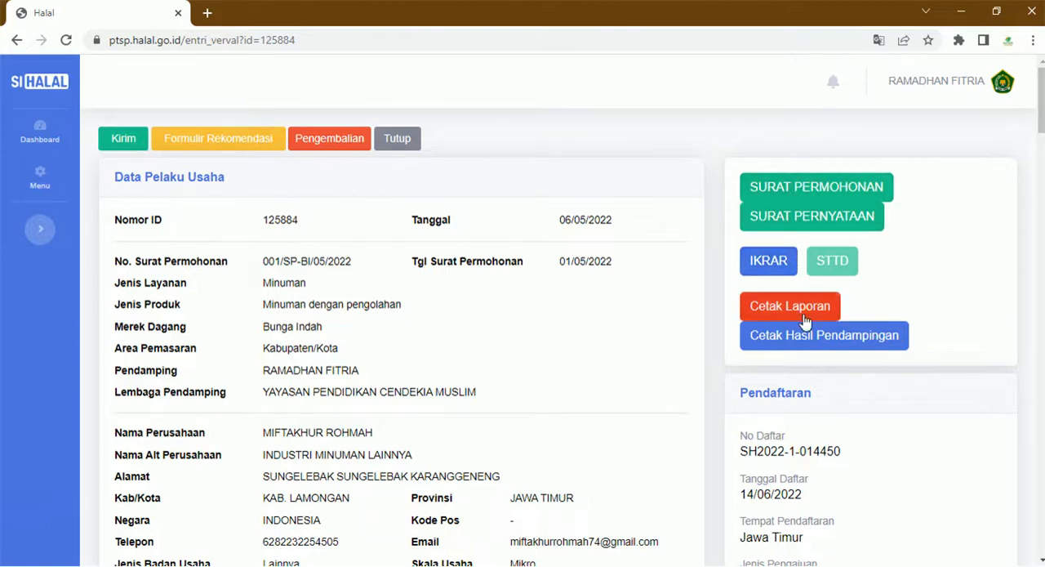
# - Review the Bunga Indah application's business data, the responsible person's contact details and the Persyaratan Umum checklist
pyautogui.scroll(-1, 741, 325)
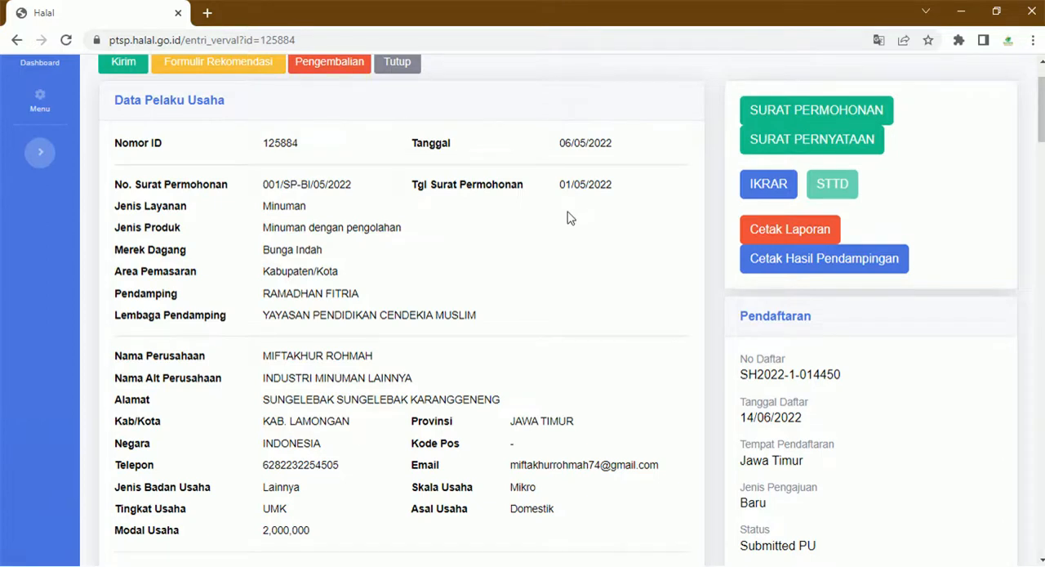
pyautogui.scroll(-1, 569, 217)
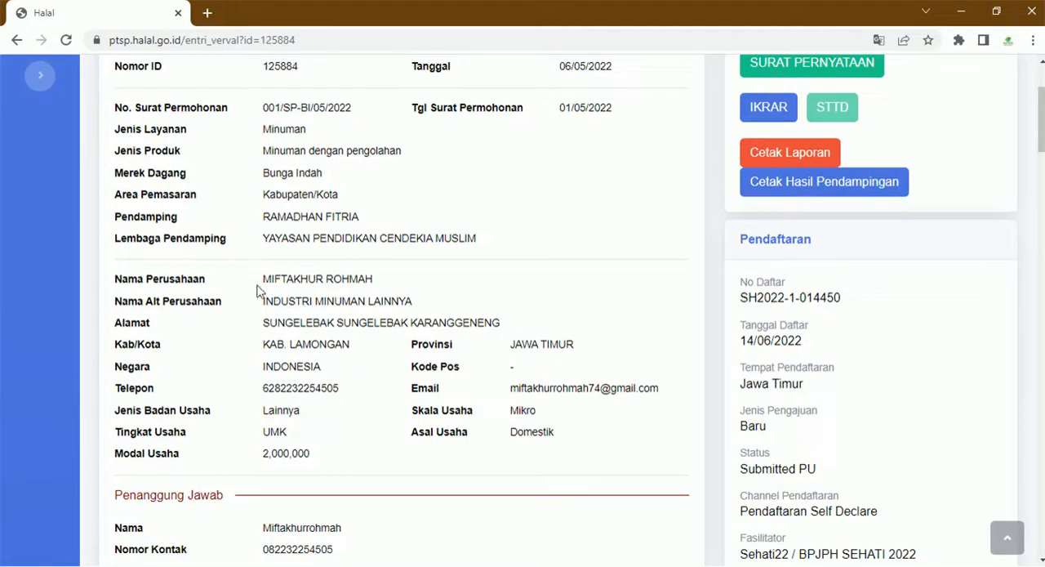
pyautogui.scroll(-2, 416, 290)
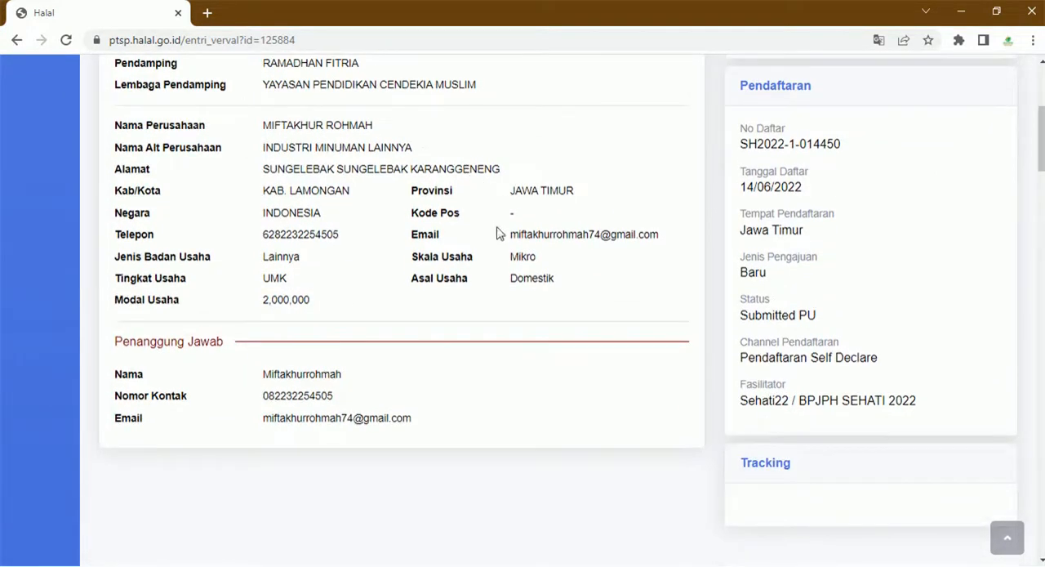
pyautogui.scroll(-3, 322, 333)
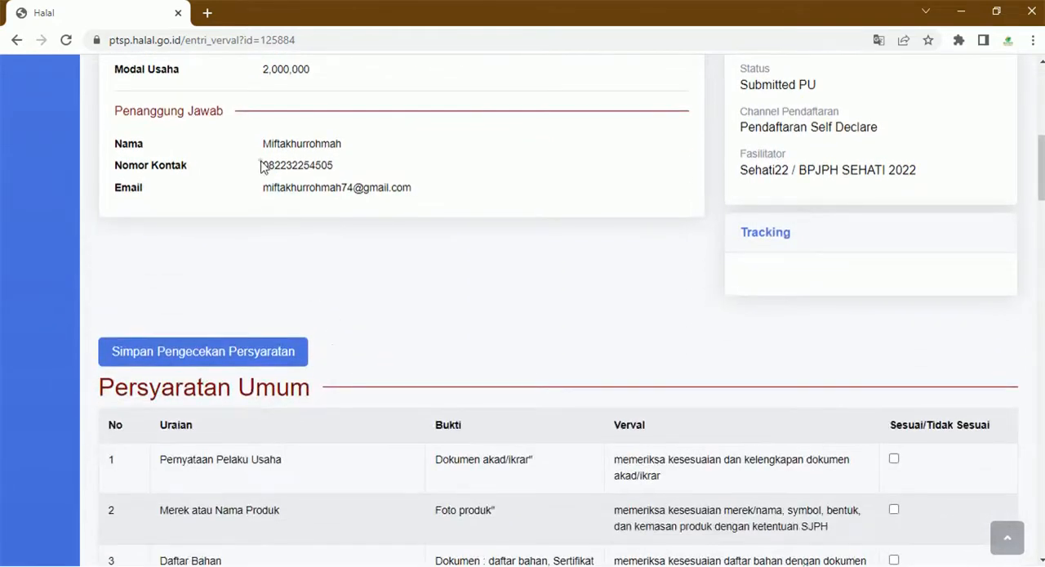
pyautogui.moveTo(261, 167); pyautogui.dragTo(338, 174)
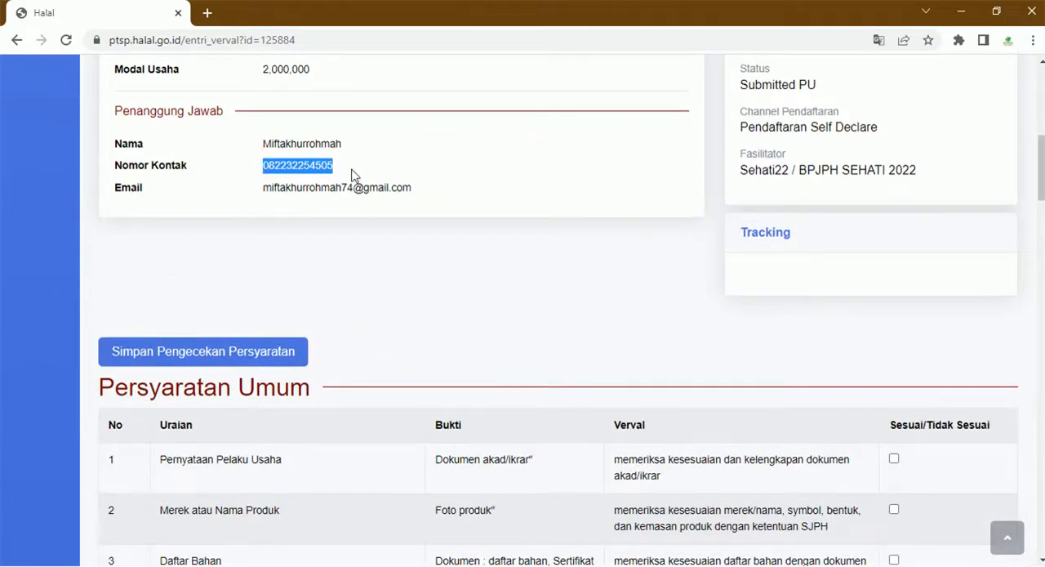
pyautogui.scroll(-2, 350, 182)
pyautogui.scroll(3, 350, 191)
pyautogui.scroll(-4, 385, 235)
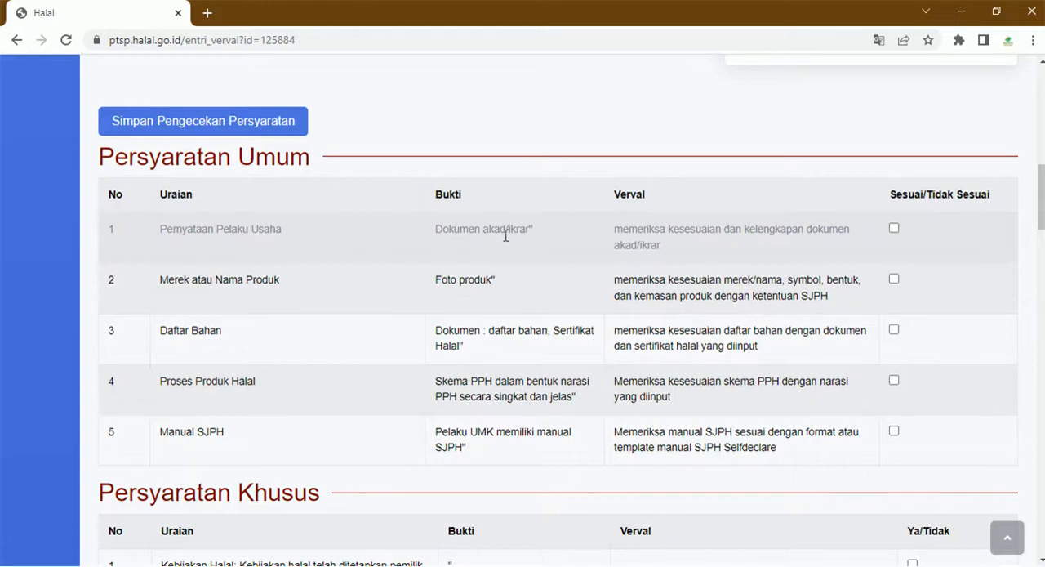
pyautogui.scroll(10, 517, 243)
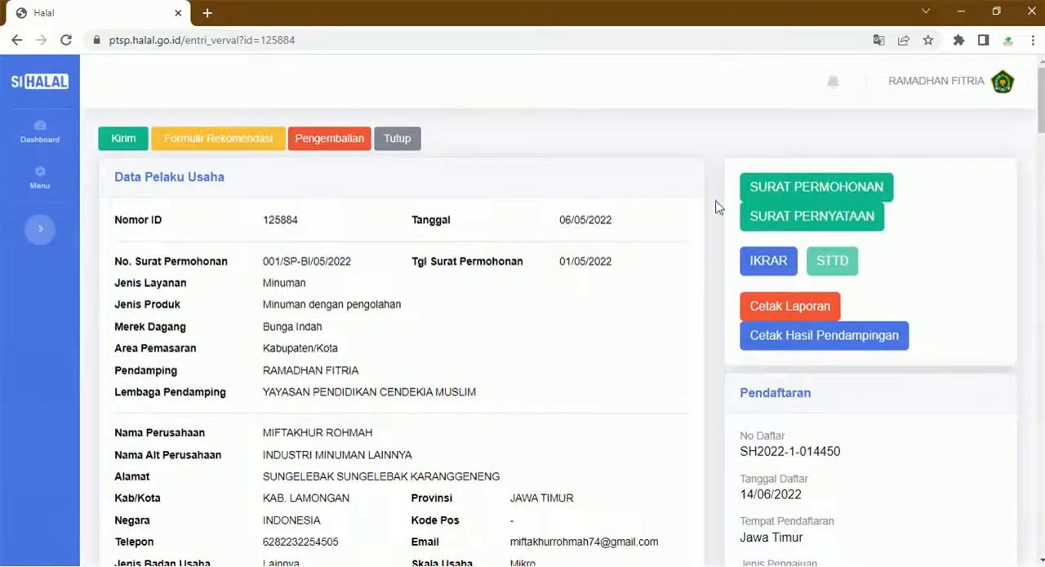
# - Review the Persyaratan Umum and Persyaratan Khusus checklists down to the Bahan section of the verification page
pyautogui.scroll(-10, 741, 210)
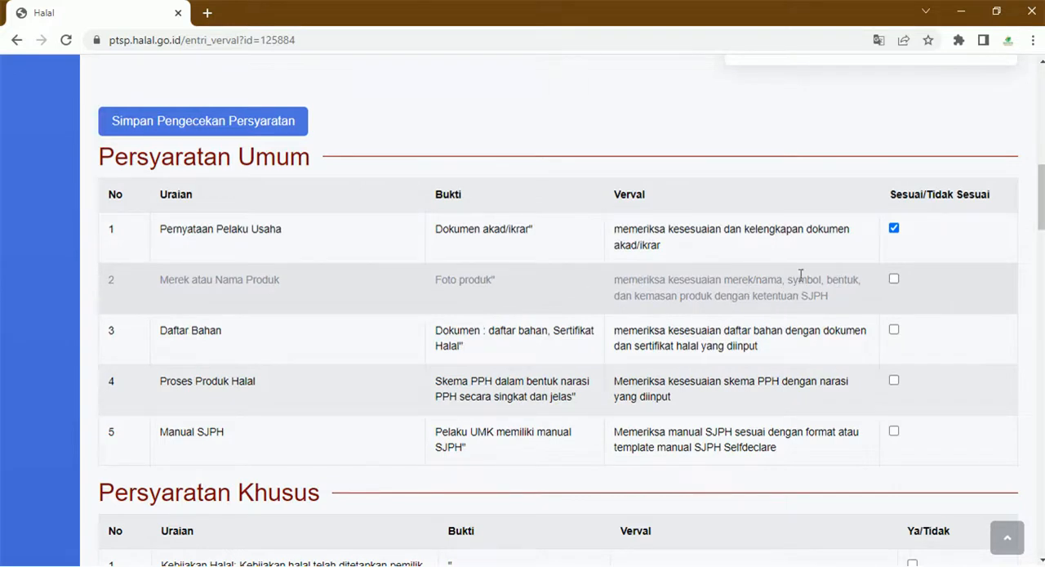
pyautogui.scroll(4, 685, 293)
pyautogui.scroll(3, 685, 292)
pyautogui.scroll(-15, 685, 292)
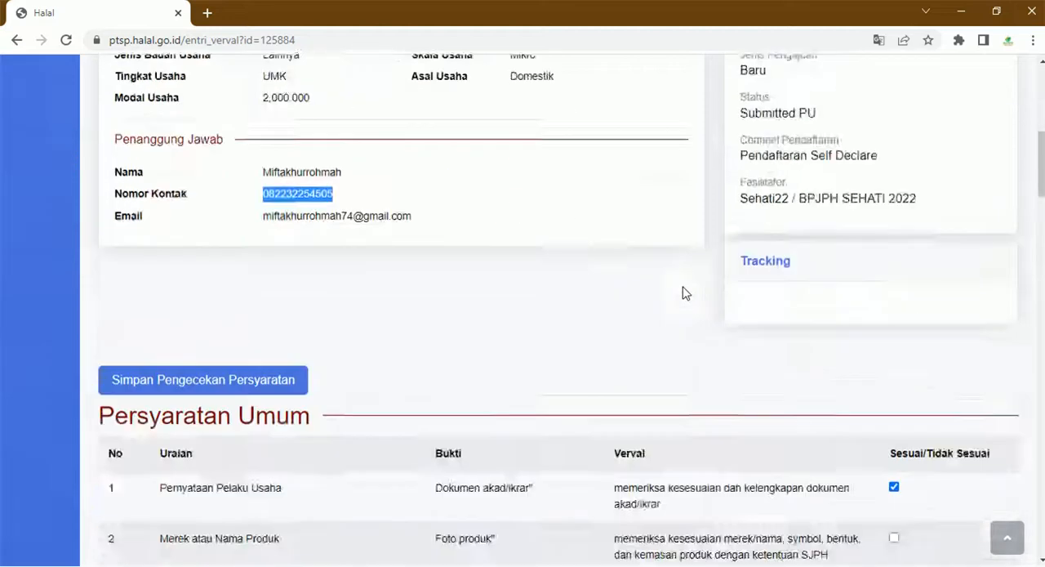
pyautogui.scroll(7, 685, 292)
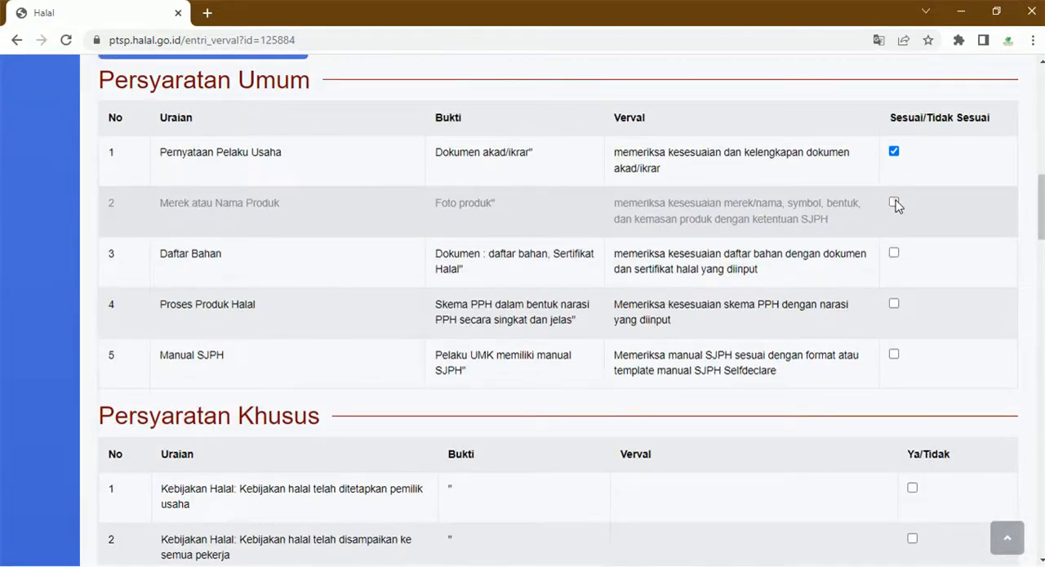
pyautogui.click(894, 203)
pyautogui.scroll(-15, 700, 315)
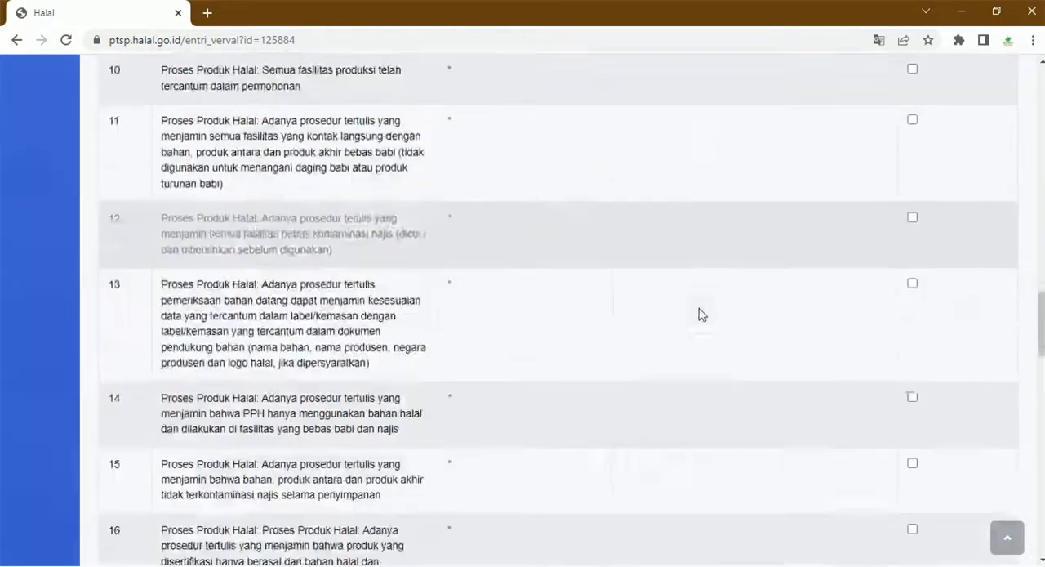
pyautogui.scroll(3, 694, 318)
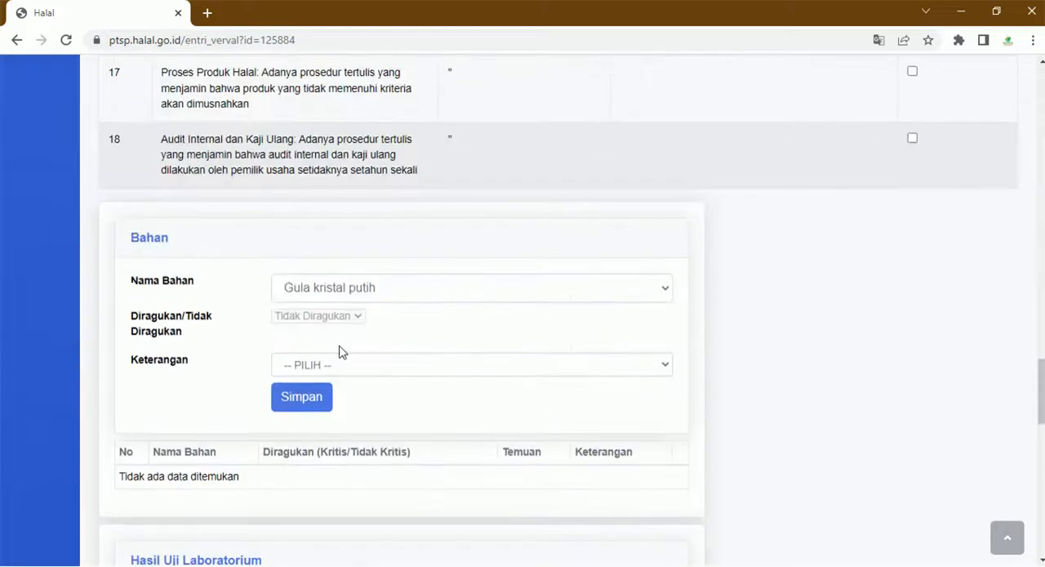
# - Record the ingredient Gula kristal putih with the Keterangan Bahan Nabati and save it to the Bahan table
pyautogui.click(363, 295)
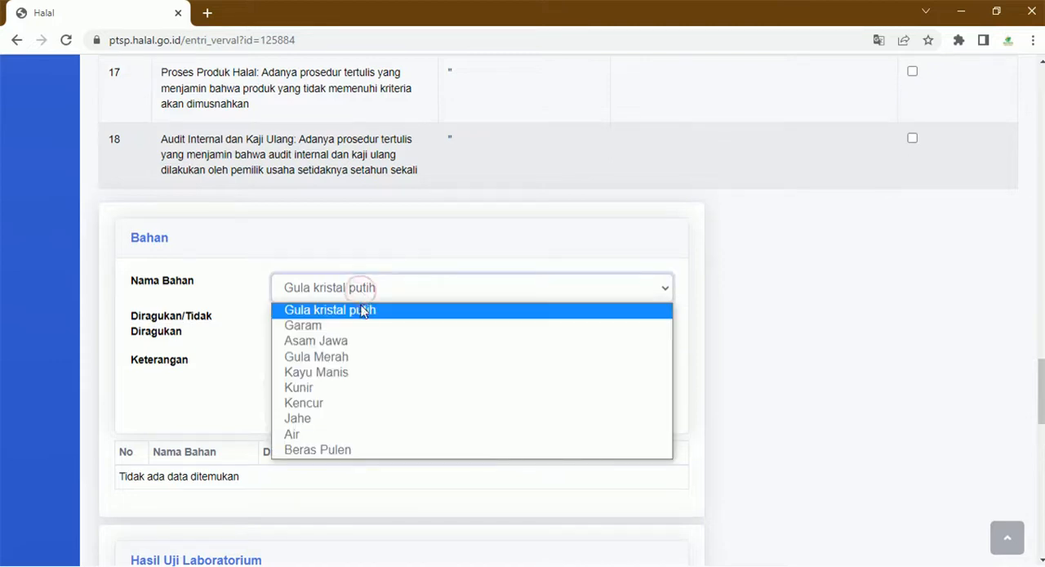
pyautogui.click(362, 308)
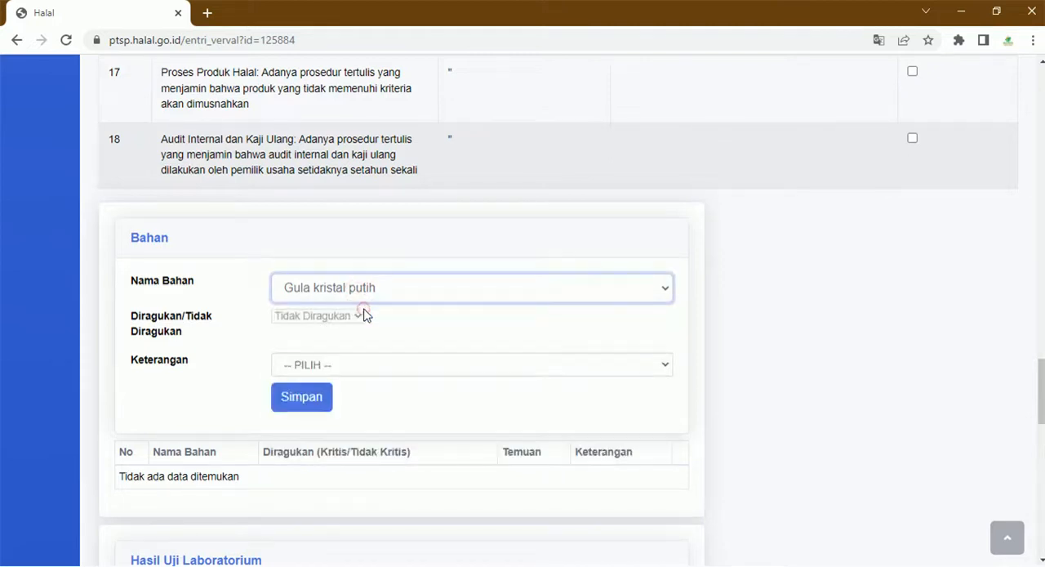
pyautogui.click(336, 362)
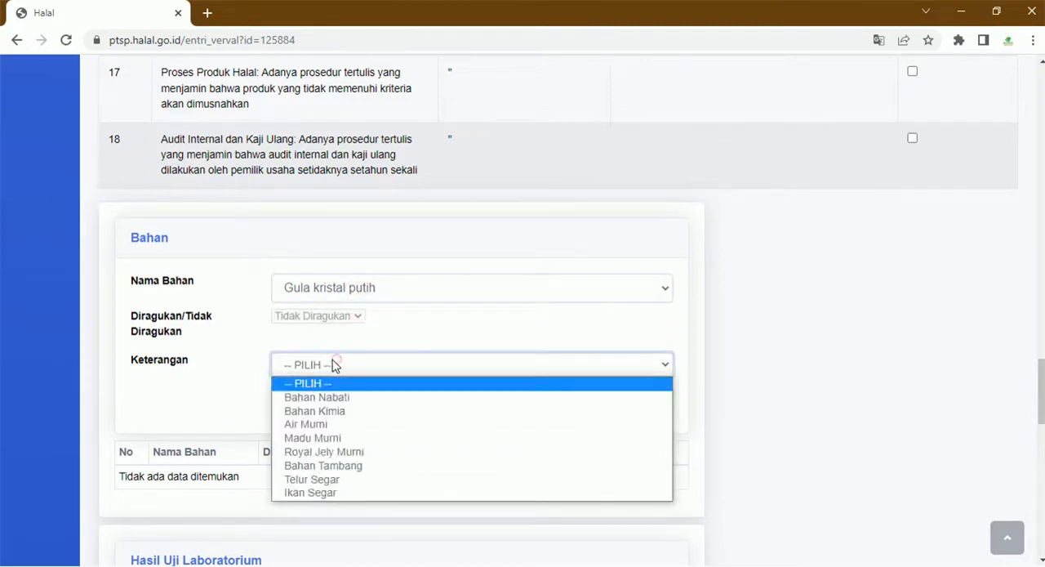
pyautogui.click(343, 399)
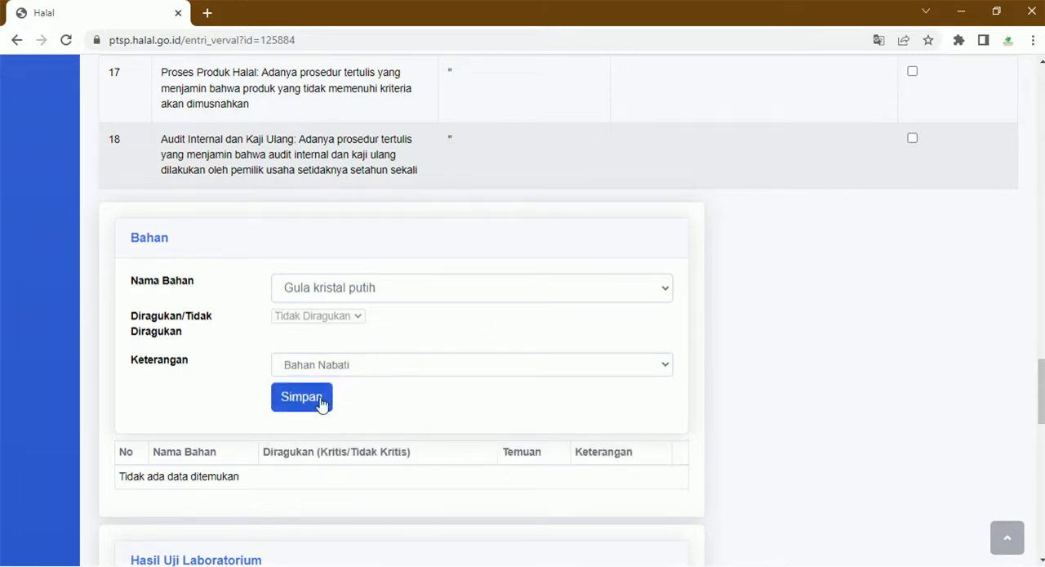
pyautogui.click(383, 288)
pyautogui.click(384, 288)
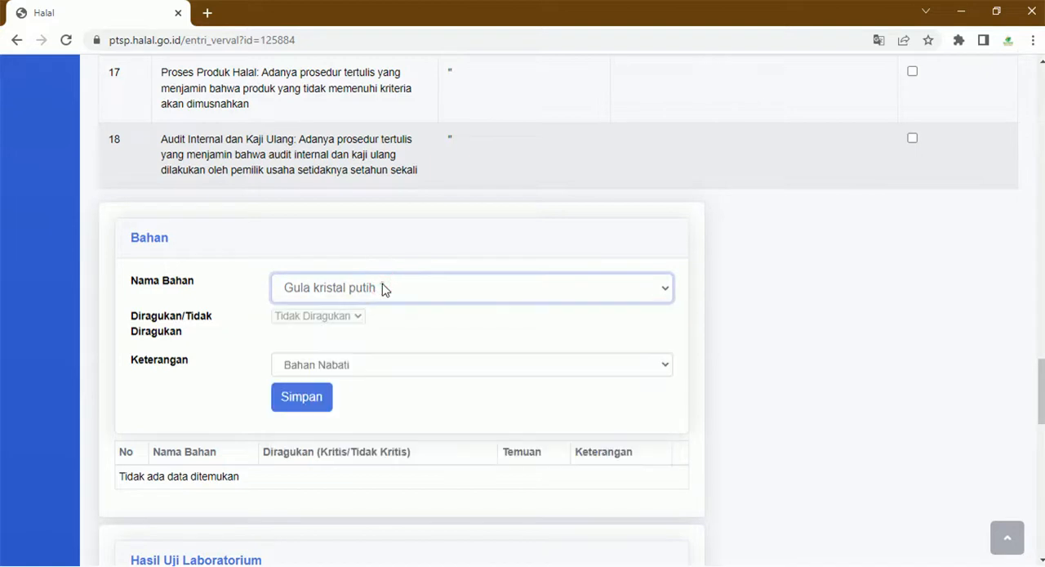
pyautogui.click(324, 403)
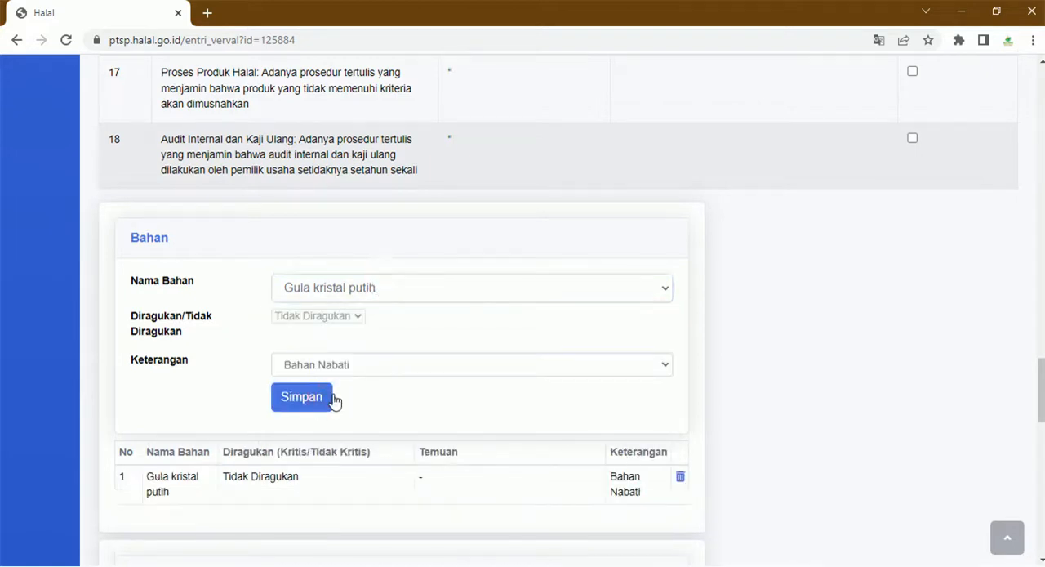
# - Select the ingredient Garam, check its prefilled halal certificate finding and save it to the Bahan table
pyautogui.click(359, 287)
pyautogui.click(342, 325)
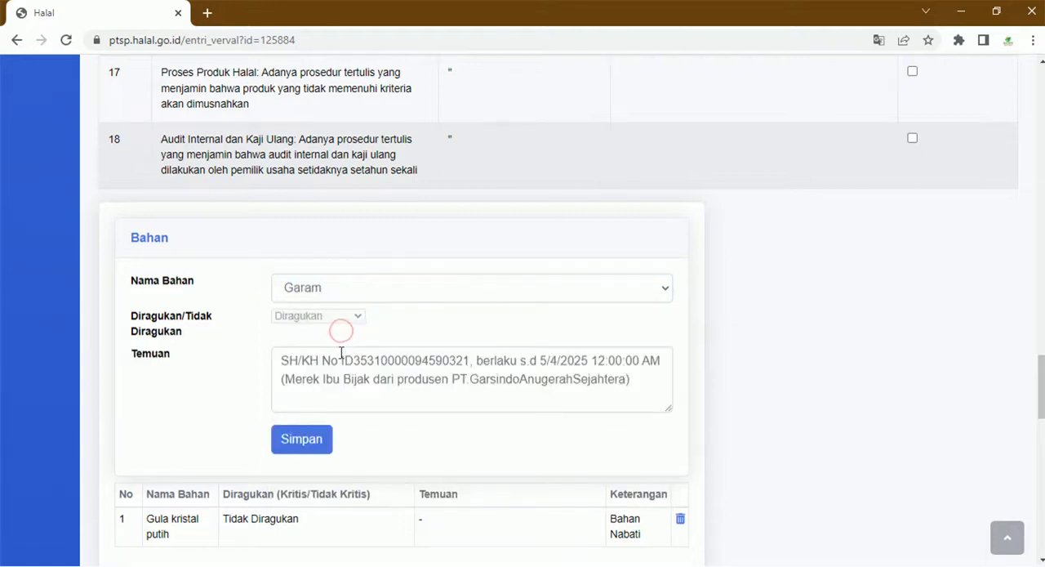
pyautogui.click(284, 366)
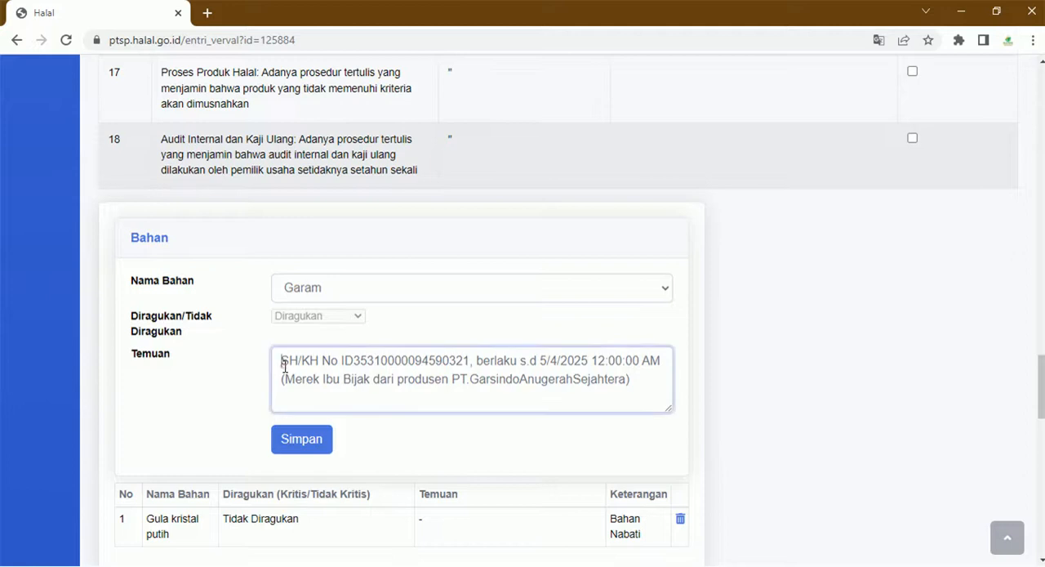
pyautogui.moveTo(283, 361); pyautogui.dragTo(462, 365)
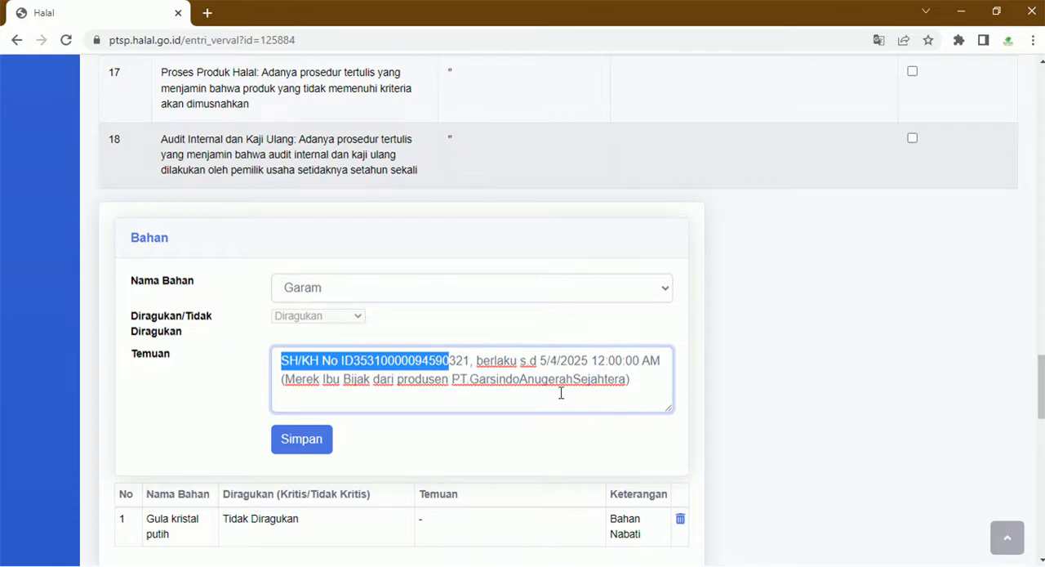
pyautogui.scroll(-1, 376, 436)
pyautogui.click(298, 373)
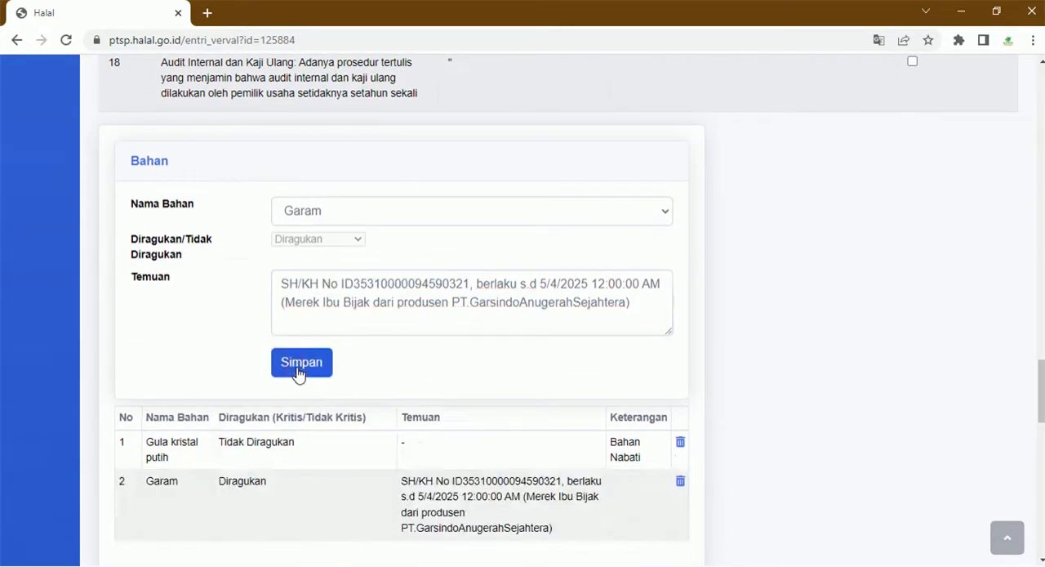
# - Add the ingredient Asam Jawa to the Bahan table with its prefilled Temuan text
pyautogui.click(359, 210)
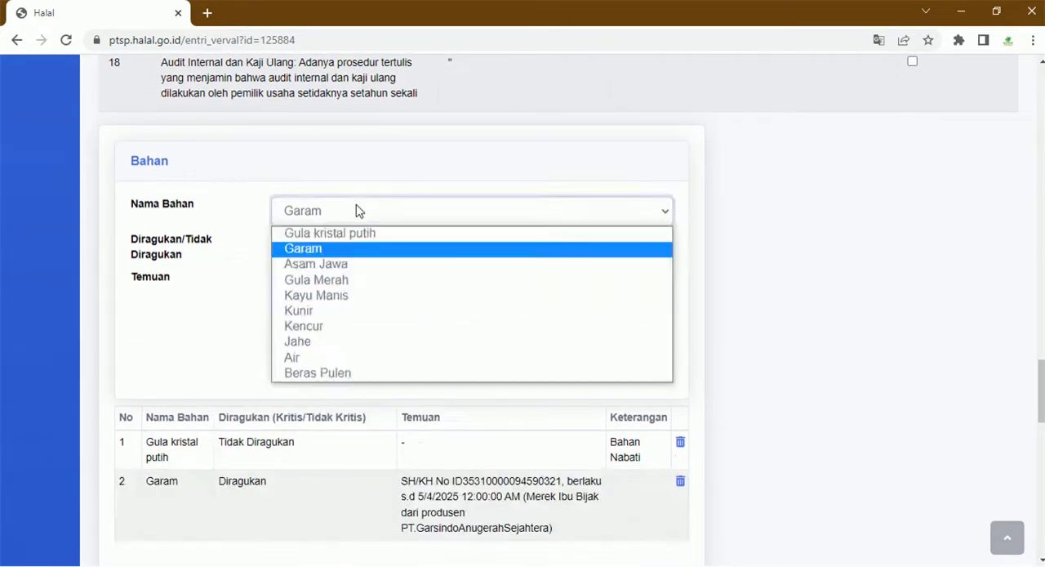
pyautogui.click(358, 265)
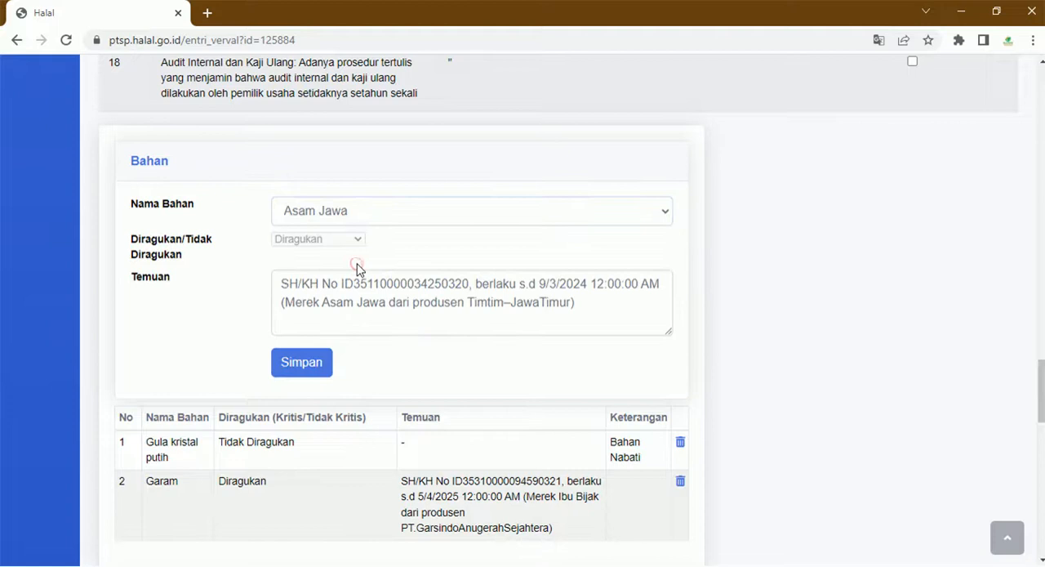
pyautogui.click(319, 365)
# - Save the ingredient Gula Merah as Bahan Nabati and check the entries in the Bahan table
pyautogui.click(359, 211)
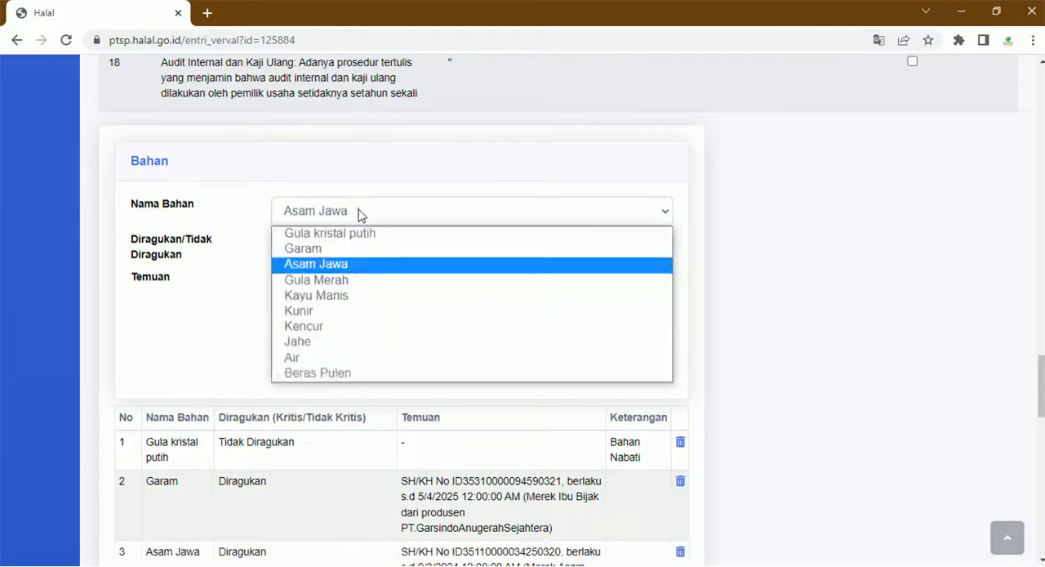
pyautogui.click(352, 280)
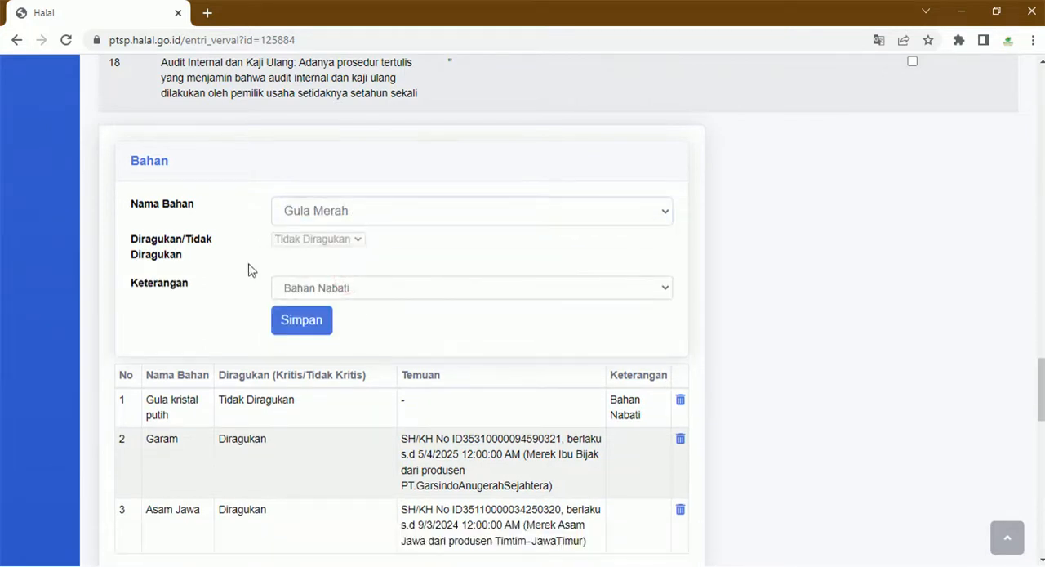
pyautogui.click(330, 295)
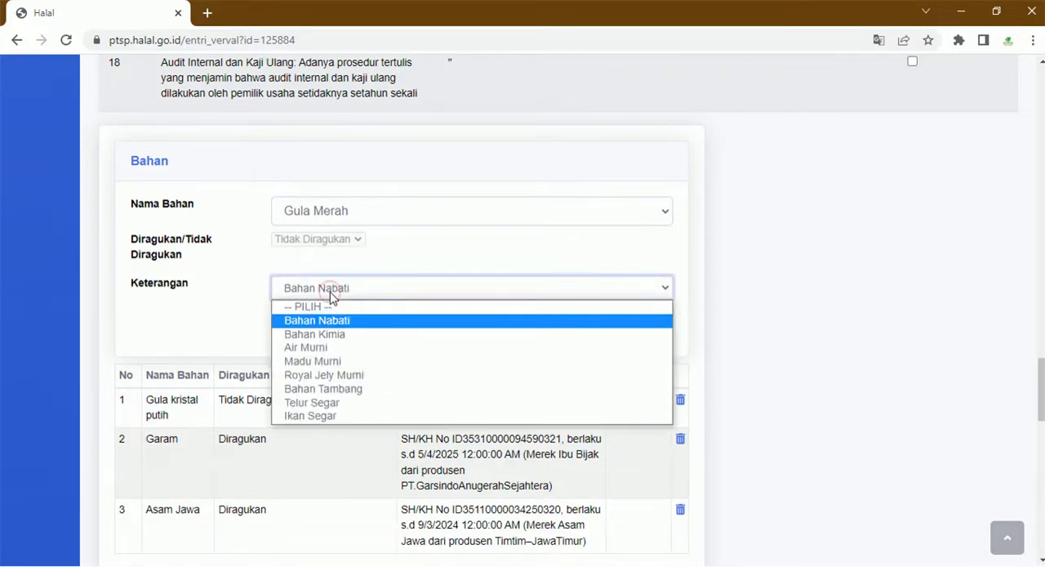
pyautogui.click(331, 298)
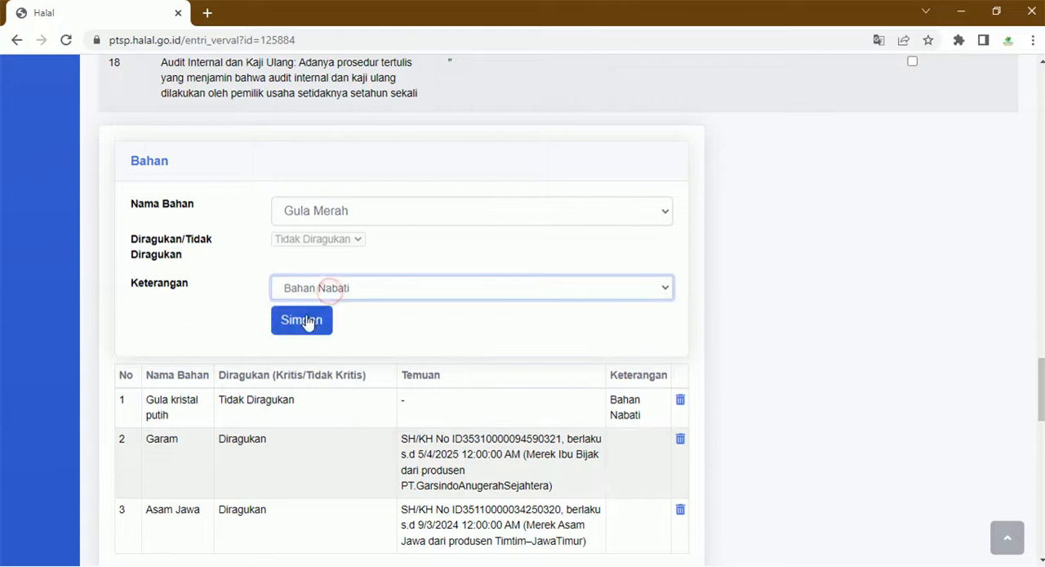
pyautogui.click(306, 322)
pyautogui.scroll(-3, 314, 330)
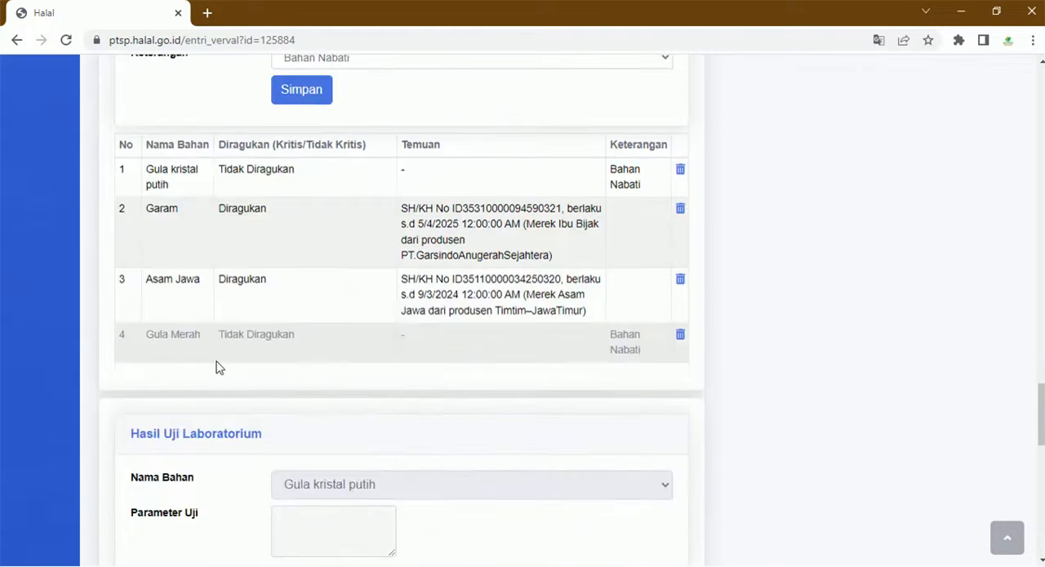
pyautogui.scroll(2, 221, 229)
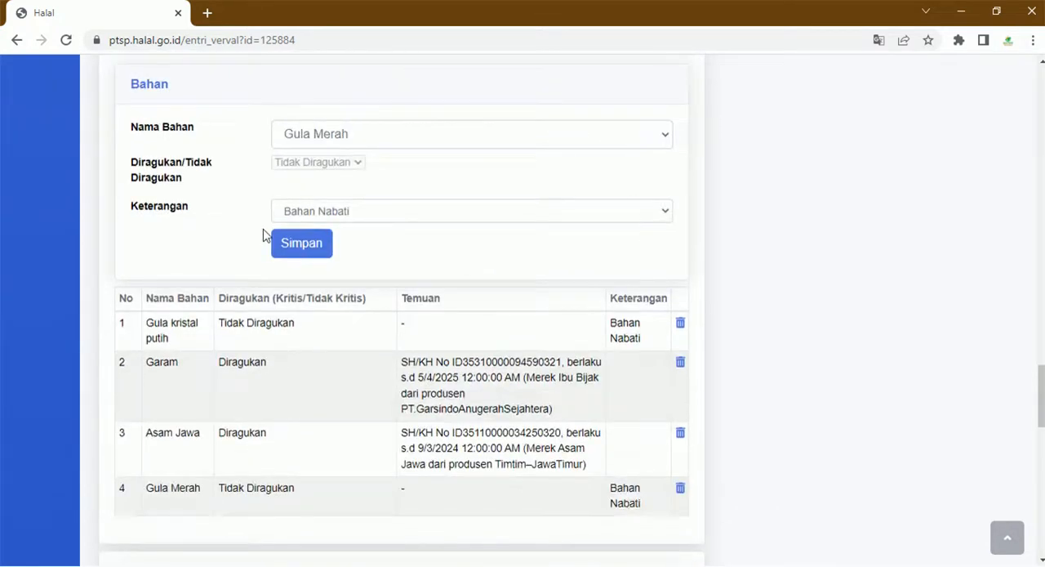
pyautogui.scroll(-1, 327, 278)
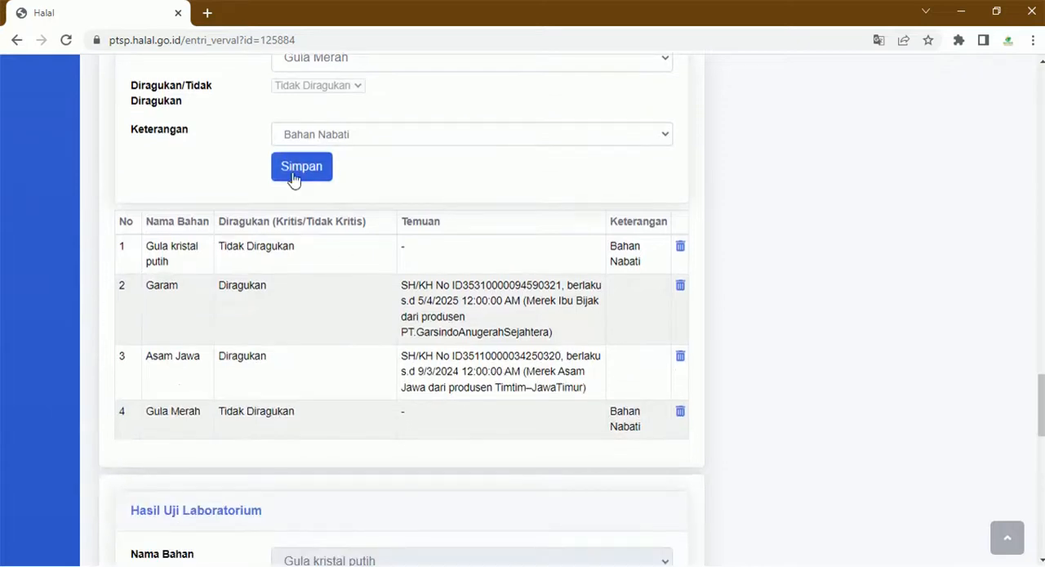
pyautogui.scroll(3, 306, 237)
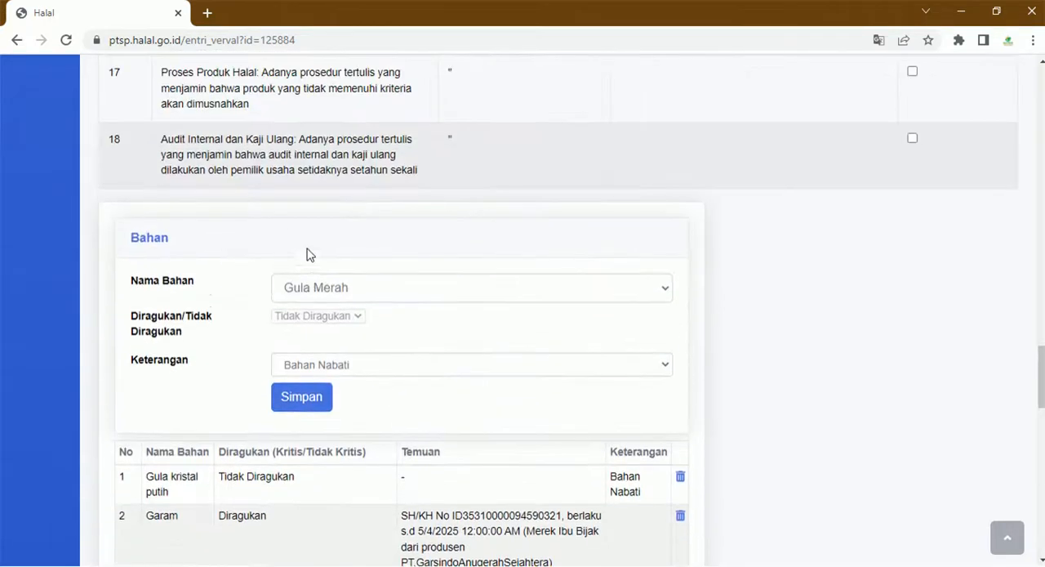
# - Save the ingredient Kayu Manis to the Bahan table as Bahan Nabati
pyautogui.click(333, 289)
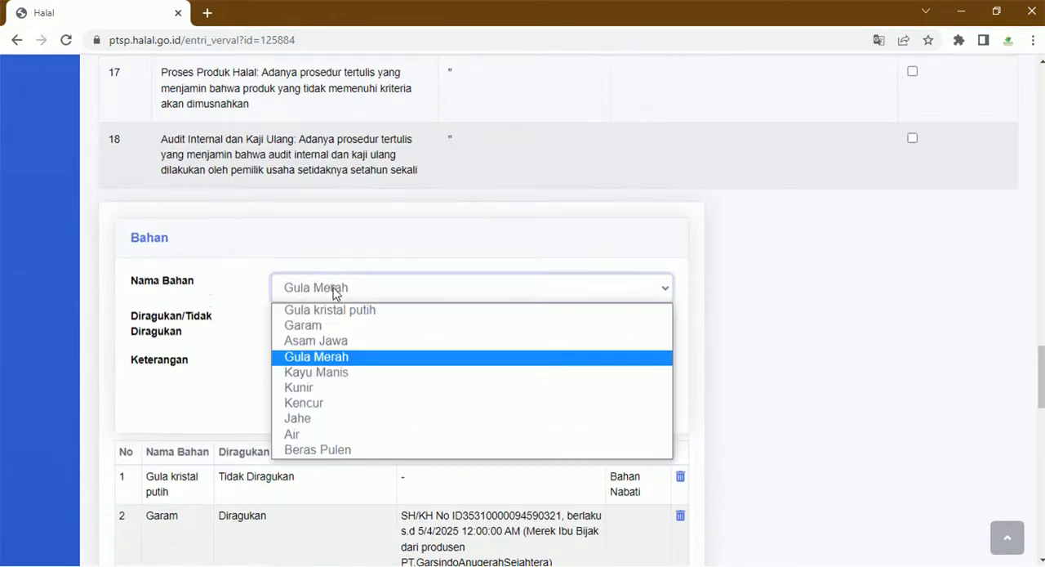
pyautogui.click(351, 372)
pyautogui.scroll(-1, 346, 371)
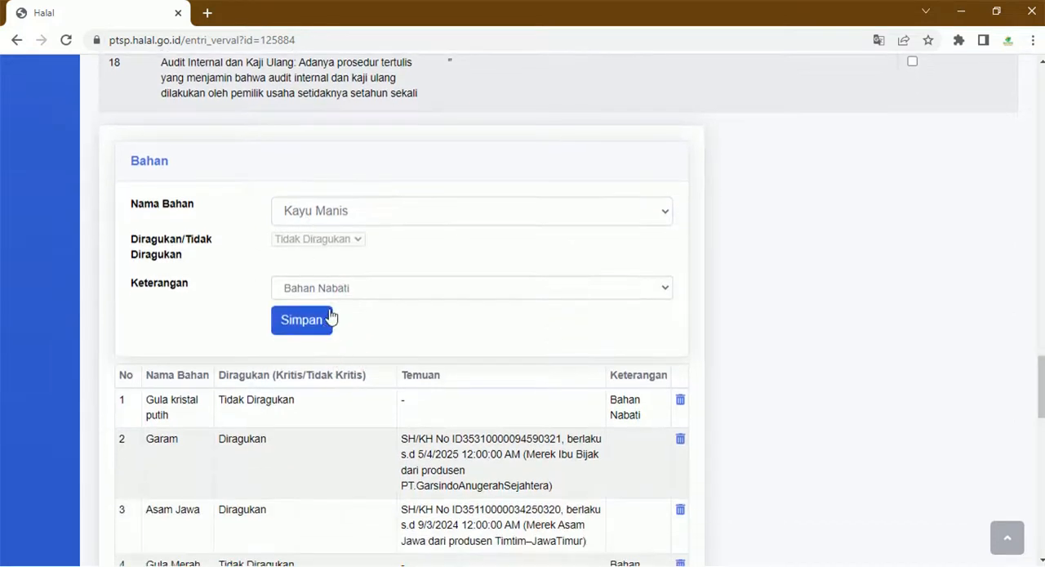
pyautogui.click(304, 329)
pyautogui.scroll(-4, 305, 337)
# - Save the ingredient Kunir to the Bahan table as Bahan Nabati
pyautogui.scroll(5, 245, 294)
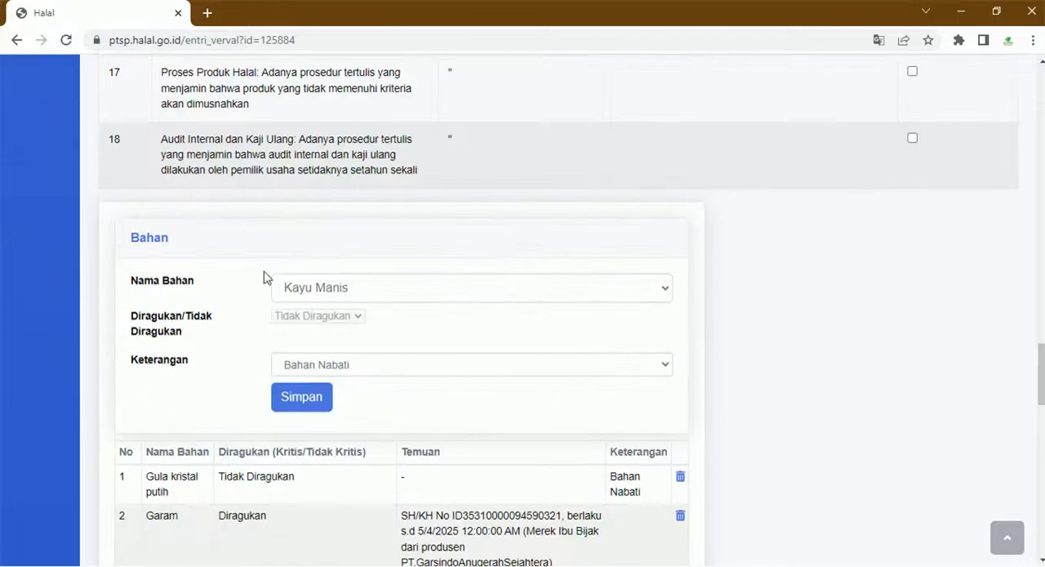
pyautogui.click(330, 292)
pyautogui.click(344, 384)
pyautogui.scroll(-1, 343, 390)
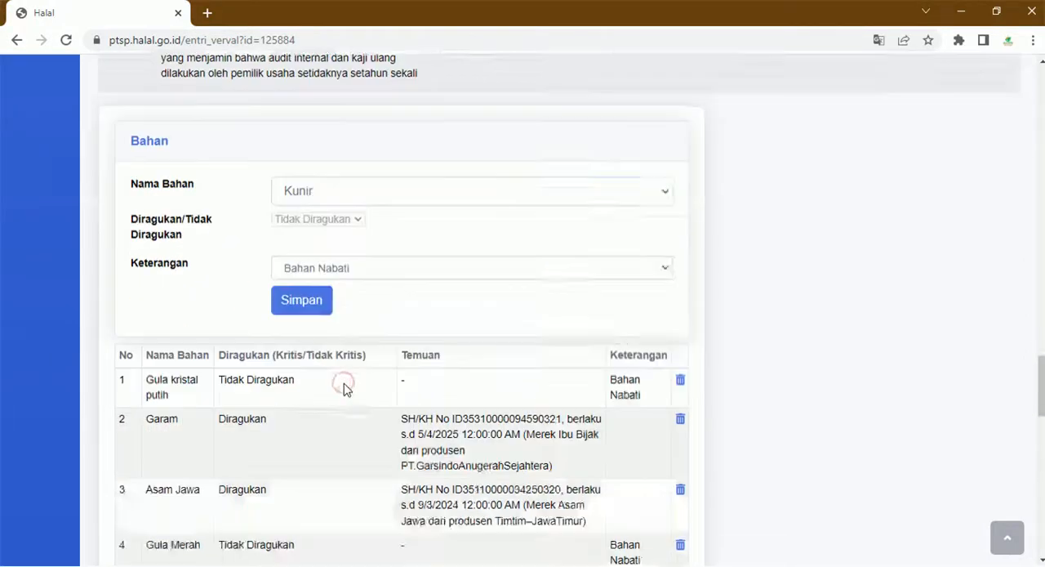
pyautogui.scroll(-3, 343, 389)
pyautogui.scroll(2, 172, 399)
pyautogui.click(305, 249)
pyautogui.scroll(2, 305, 249)
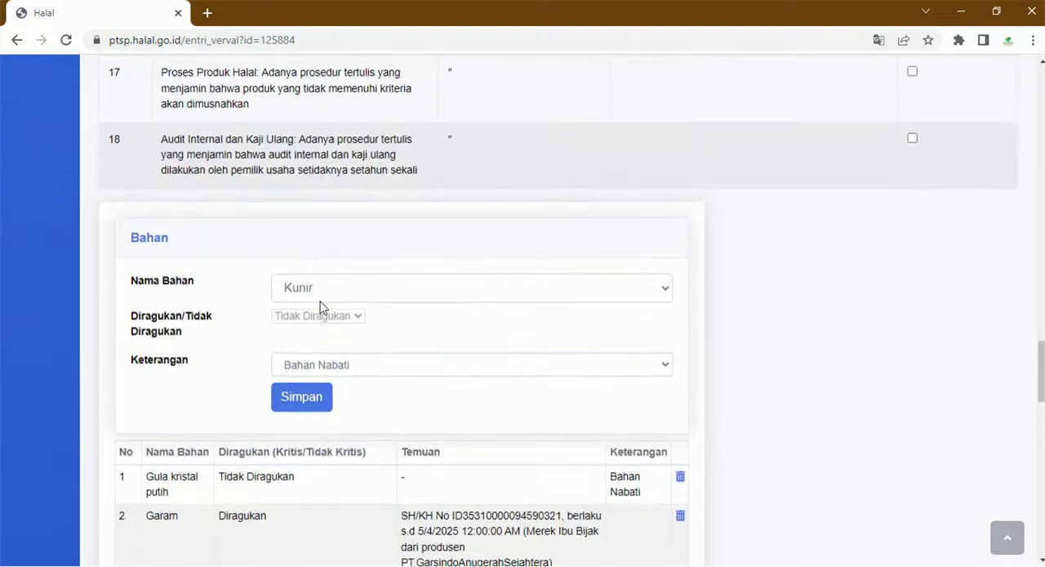
# - Save the ingredient Kencur to the Bahan table as Bahan Nabati
pyautogui.click(327, 294)
pyautogui.click(323, 404)
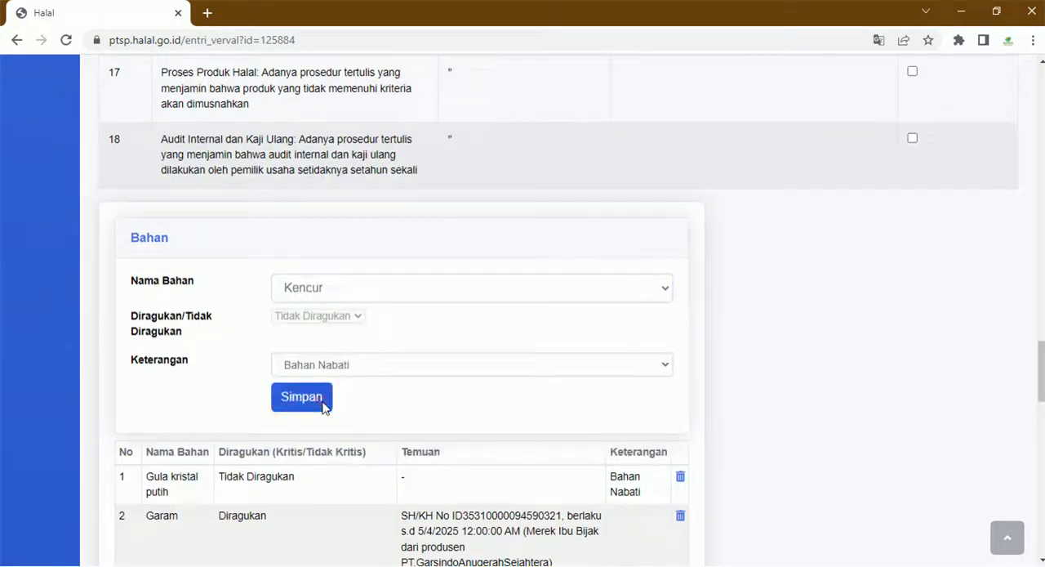
pyautogui.scroll(-1, 325, 407)
pyautogui.click(307, 329)
# - Save the ingredients Jahe and Air to the Bahan table, each with the Keterangan Bahan Nabati
pyautogui.click(339, 209)
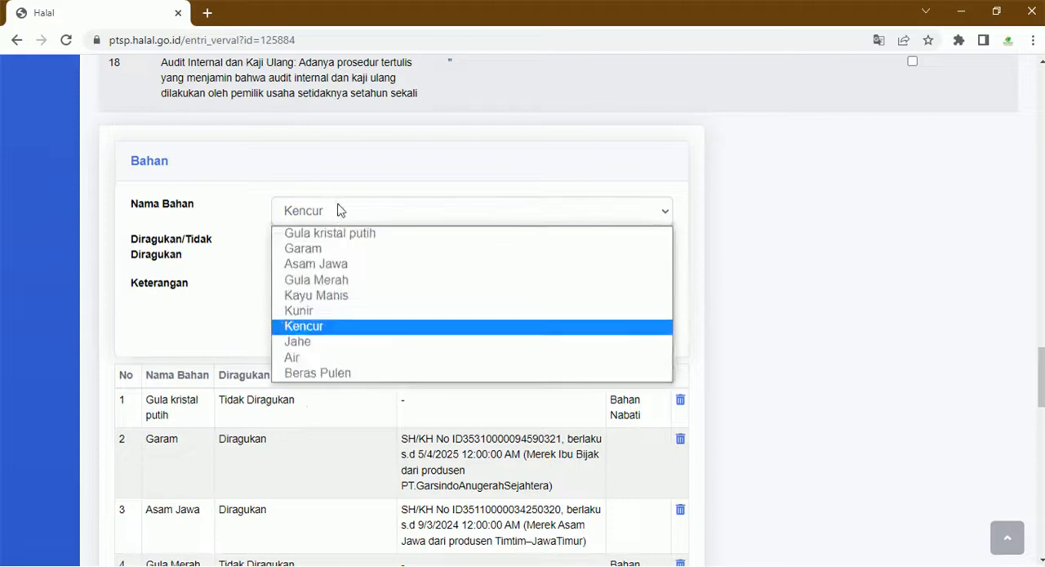
pyautogui.click(322, 344)
pyautogui.click(311, 320)
pyautogui.click(327, 210)
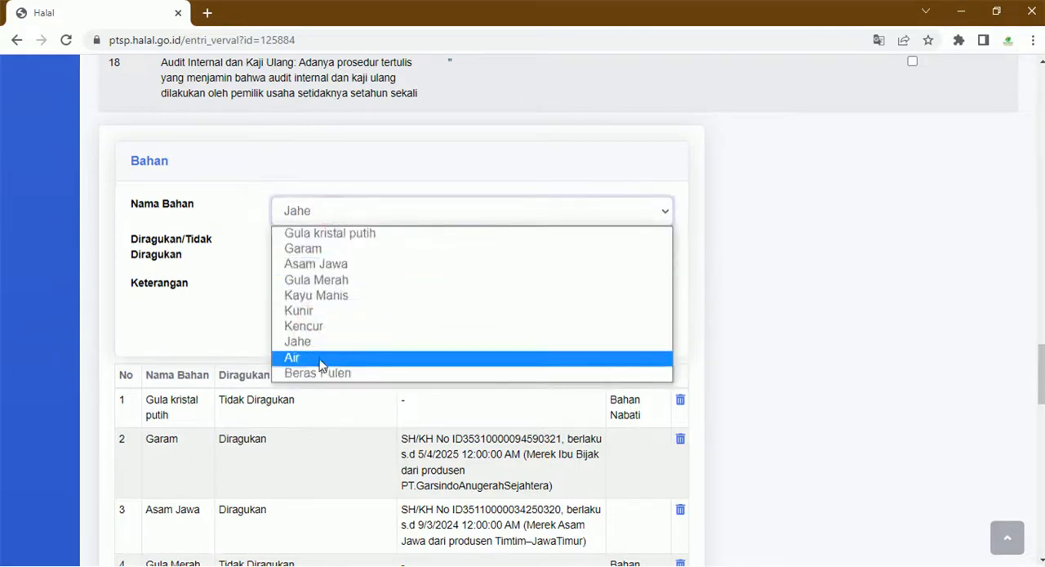
pyautogui.click(319, 357)
pyautogui.click(318, 320)
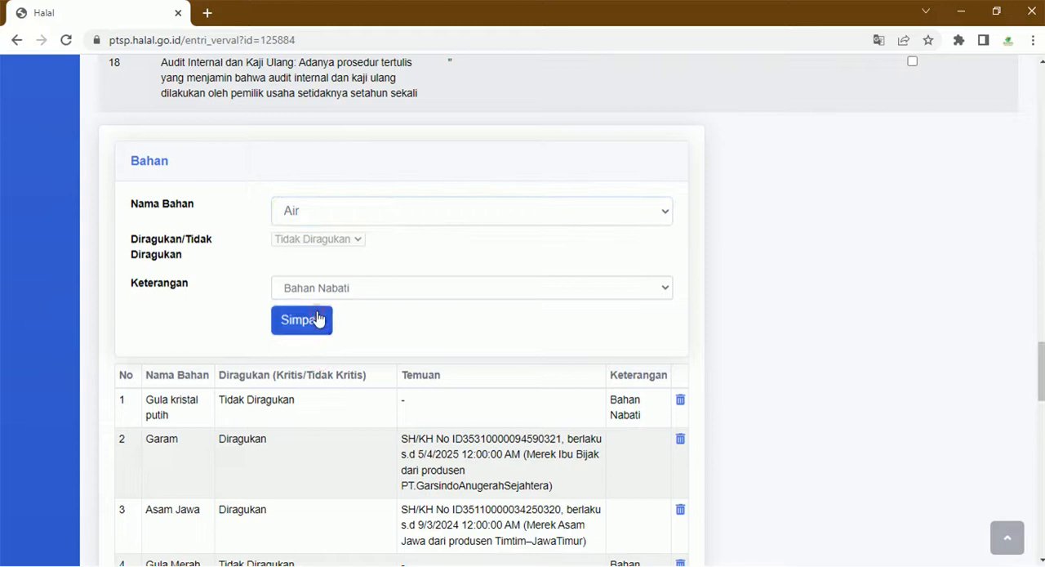
# - Save the ingredient Beras Pulen to the Bahan table as Diragukan with its prefilled halal certificate finding, and check the listed ingredients
pyautogui.click(303, 211)
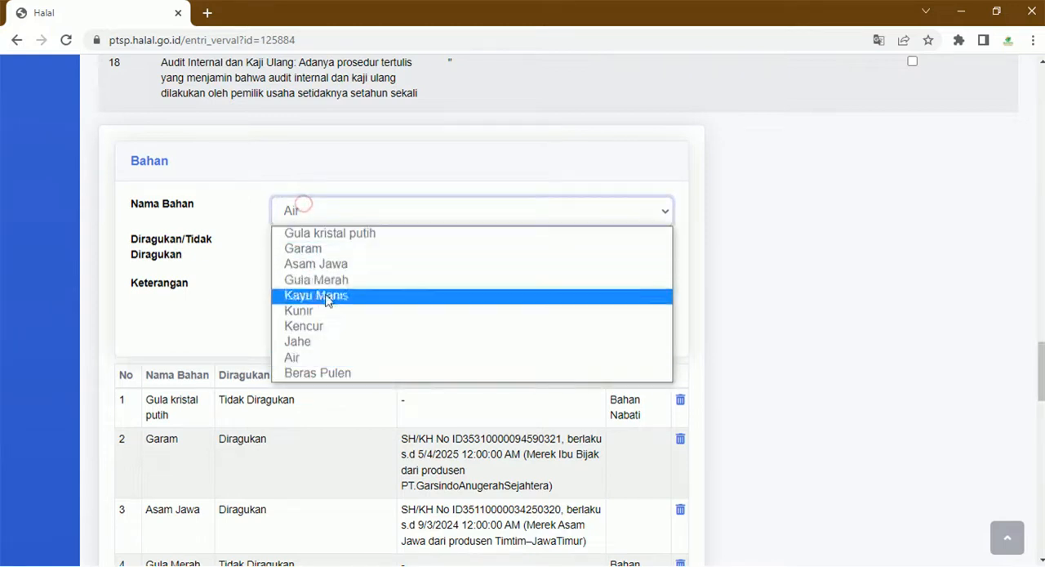
pyautogui.click(342, 372)
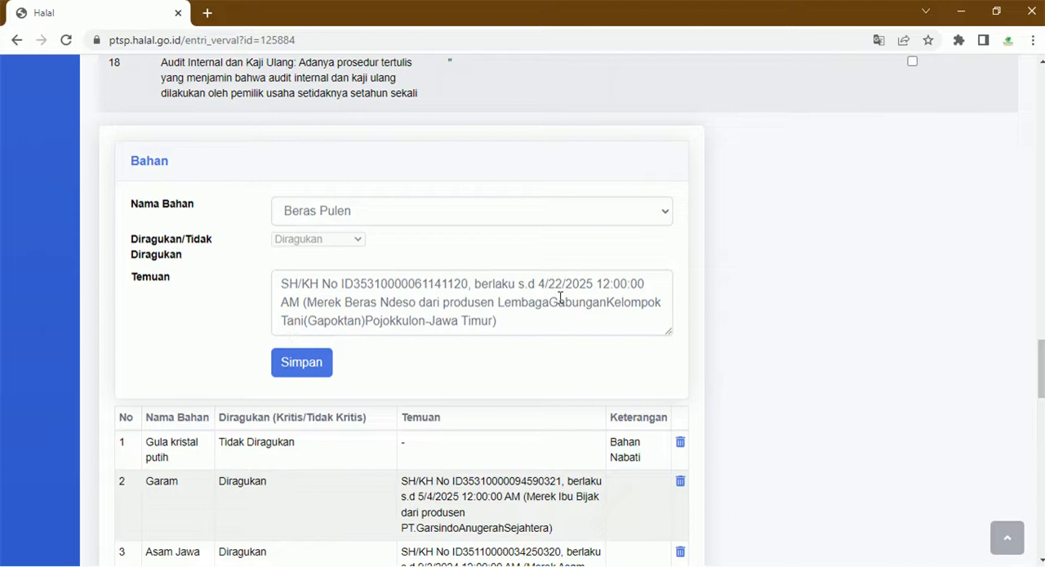
pyautogui.moveTo(593, 286); pyautogui.dragTo(540, 287)
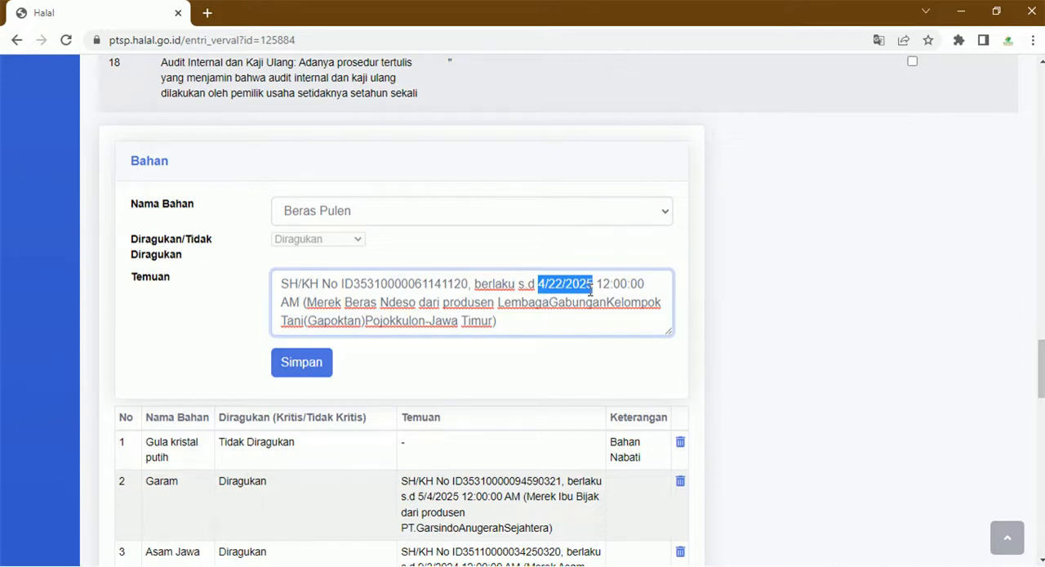
pyautogui.click(568, 363)
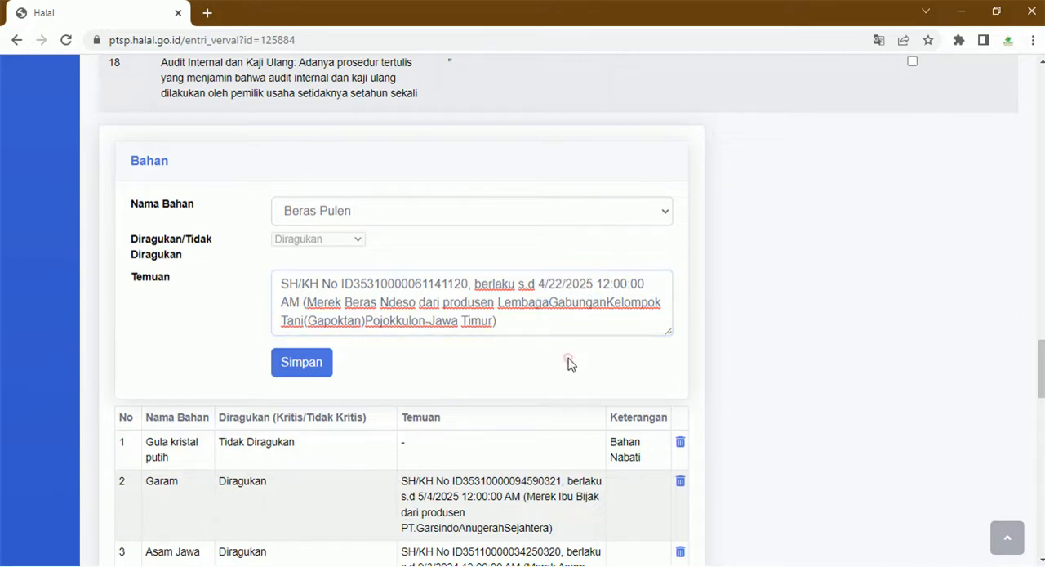
pyautogui.click(288, 356)
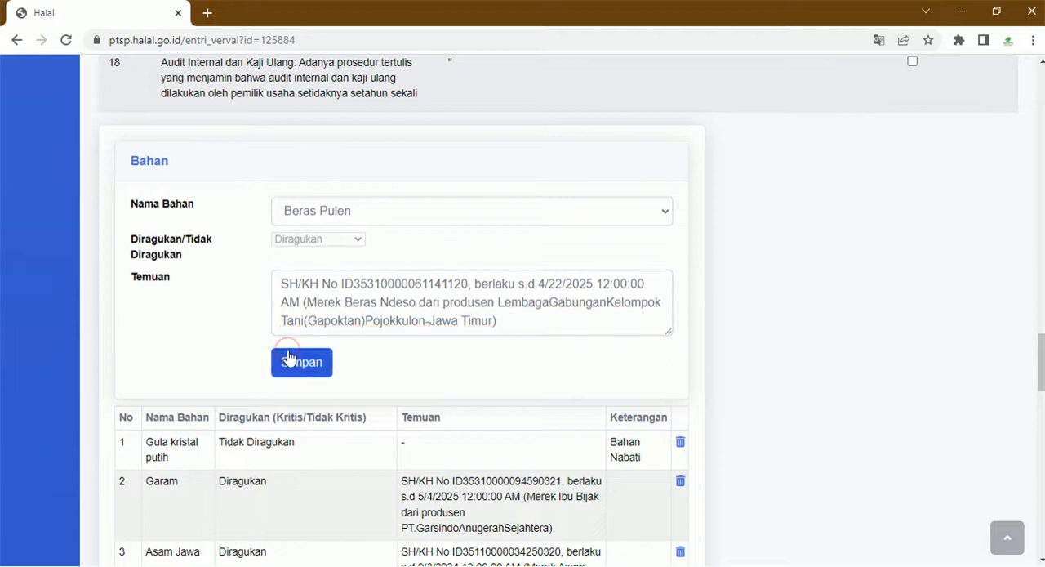
pyautogui.scroll(-4, 293, 359)
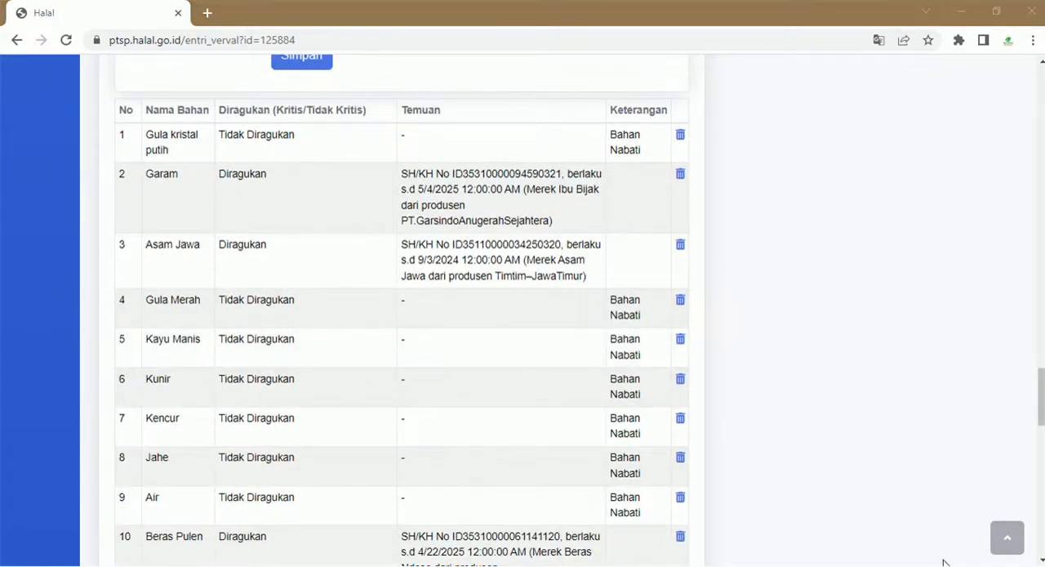
pyautogui.scroll(-1, 973, 549)
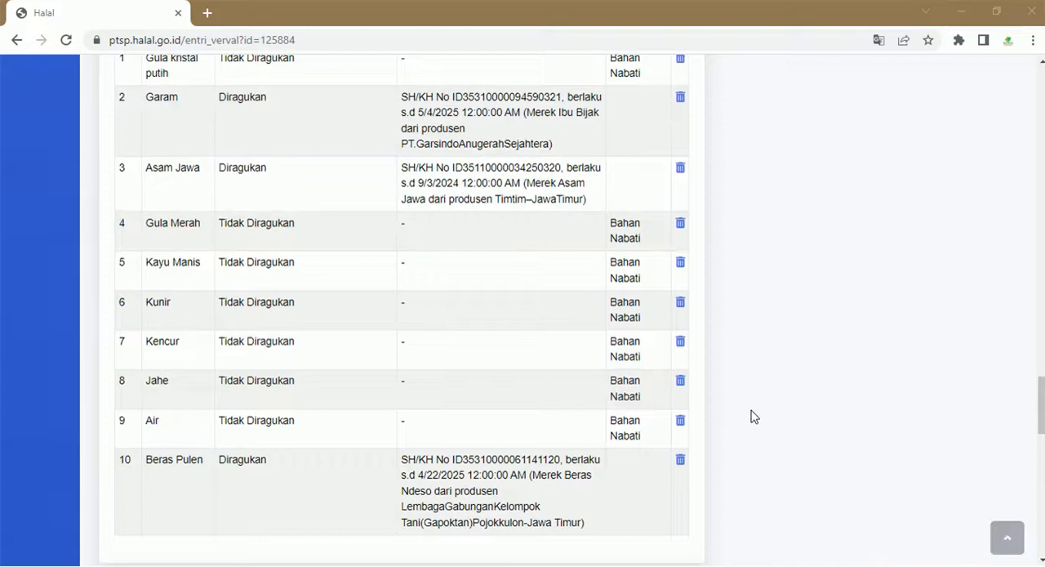
# - Save the Proses requirement under Proses Produk Halal with its prefilled explanation of how the products are made
pyautogui.scroll(-3, 754, 417)
pyautogui.scroll(-3, 751, 412)
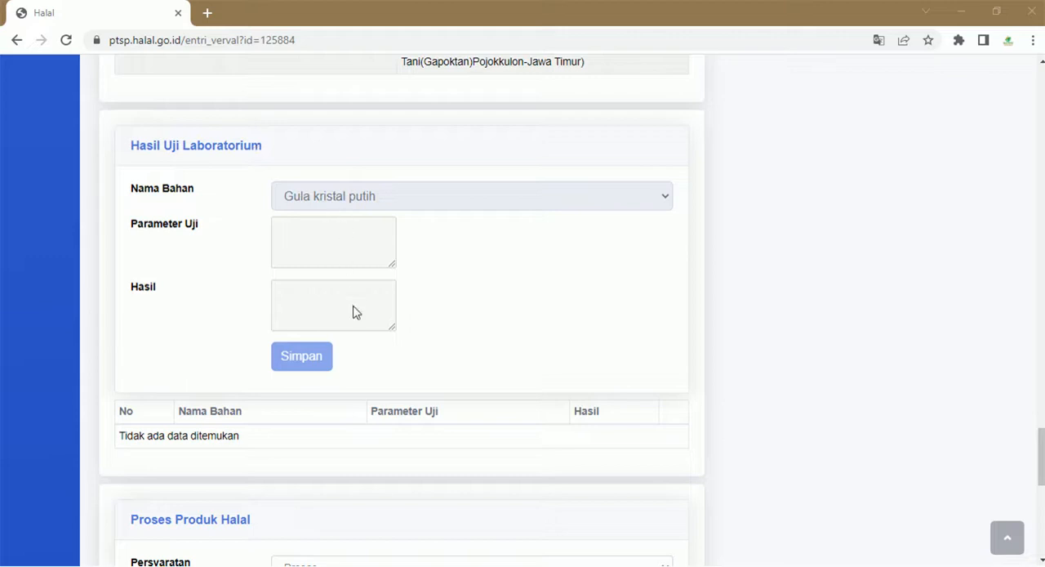
pyautogui.scroll(-5, 258, 271)
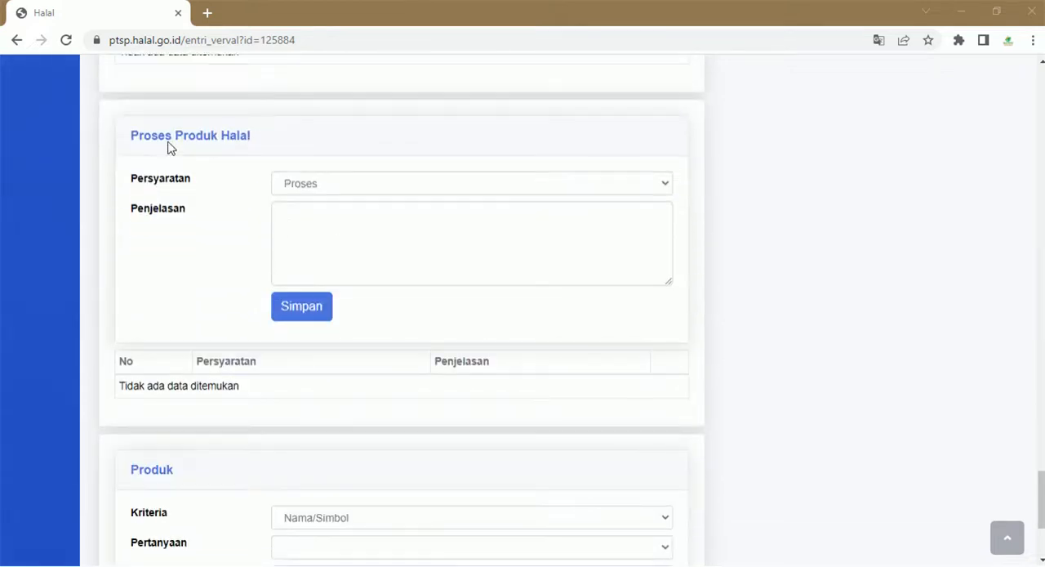
pyautogui.click(309, 191)
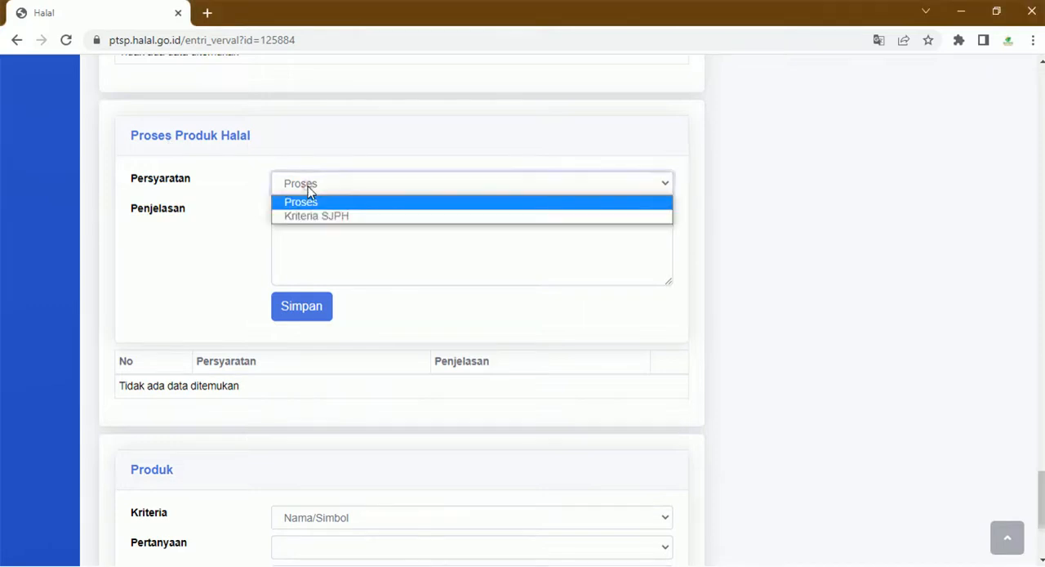
pyautogui.click(319, 203)
pyautogui.click(326, 191)
pyautogui.click(324, 215)
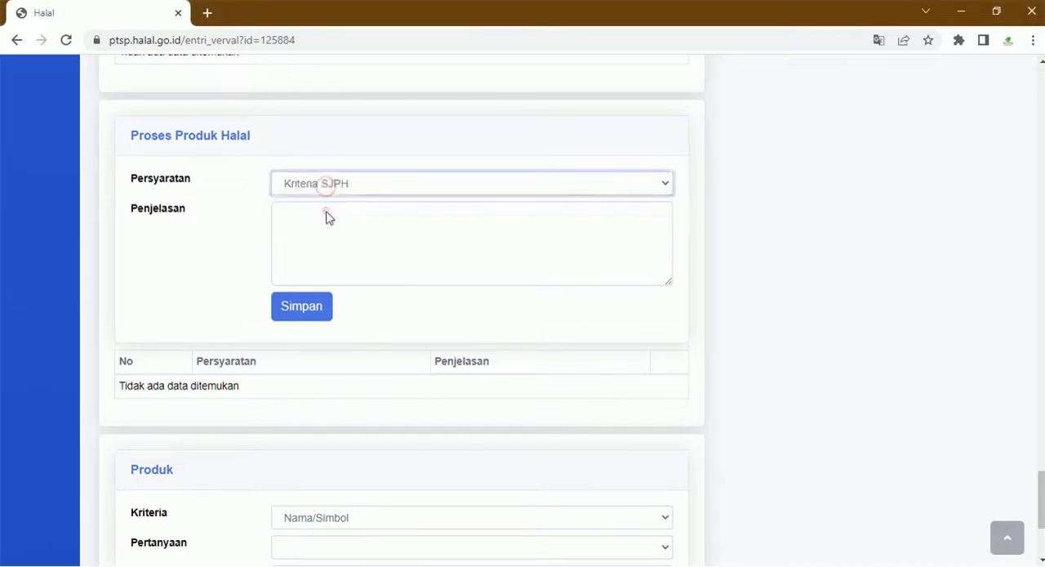
pyautogui.click(324, 181)
pyautogui.click(323, 202)
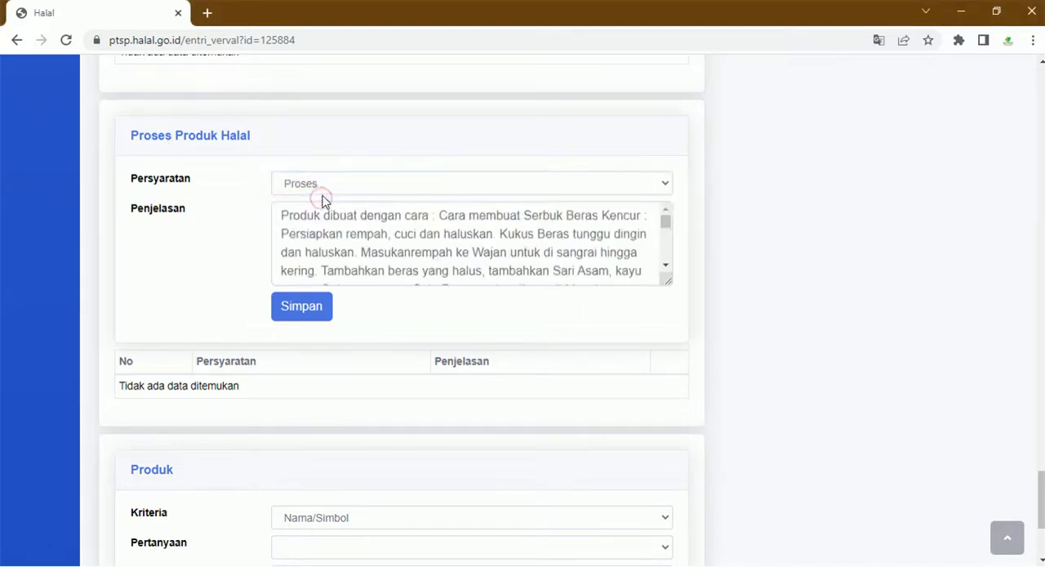
pyautogui.click(366, 234)
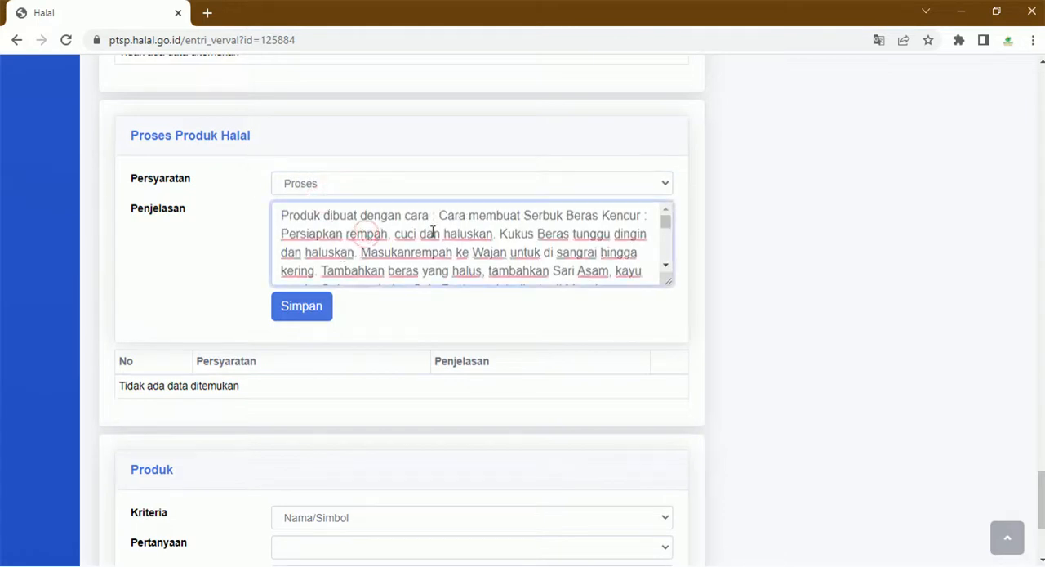
pyautogui.scroll(-3, 433, 231)
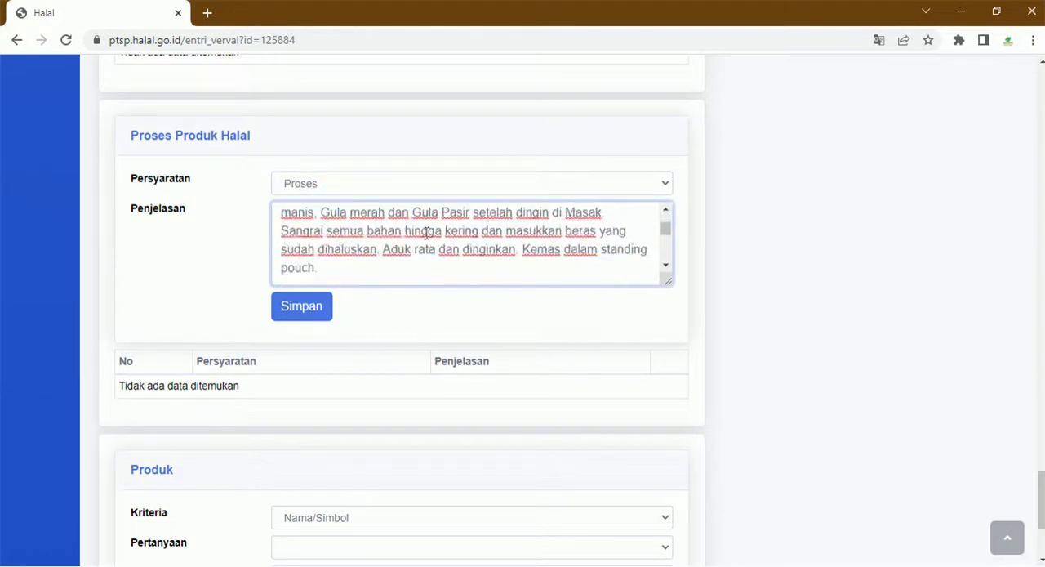
pyautogui.click(303, 317)
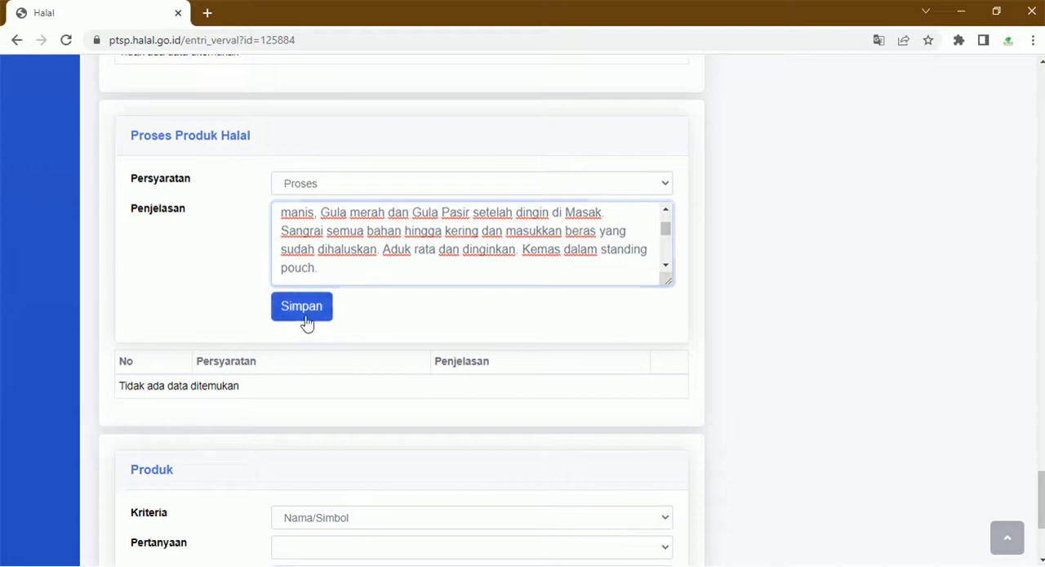
# - Save the Kriteria SJPH requirement under Proses Produk Halal with its prefilled verification statement
pyautogui.click(386, 192)
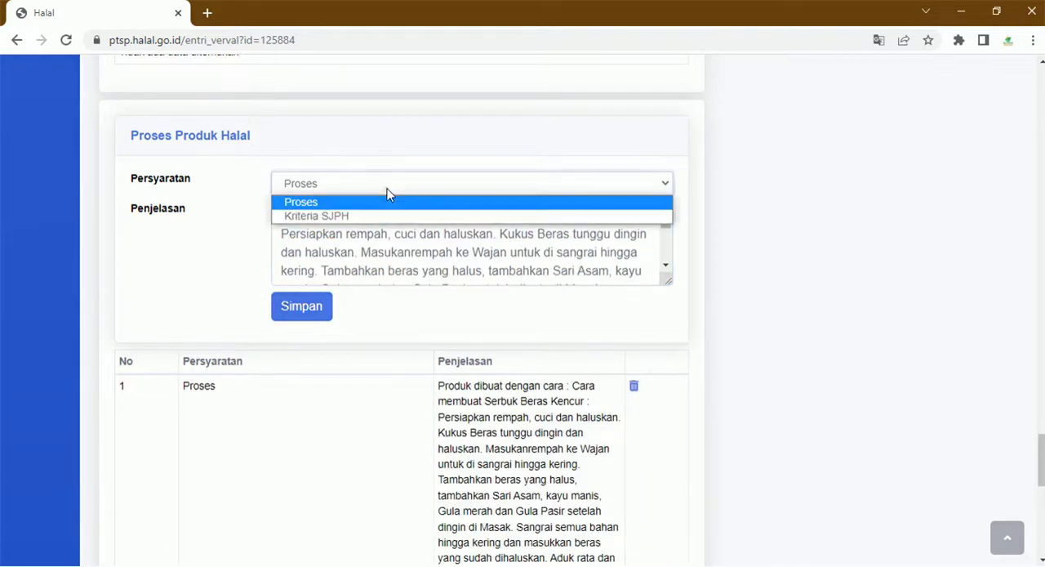
pyautogui.click(382, 217)
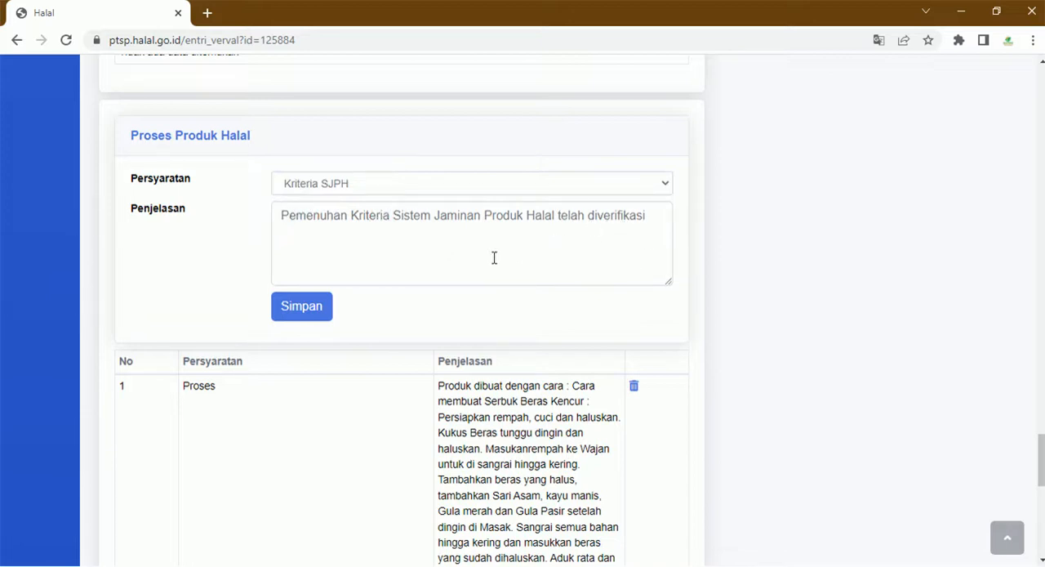
pyautogui.click(320, 305)
# - Under Produk, save the answer Tidak for the Nama/Simbol question "Apakah terkait dengan ibadah agama dan kepercayaan lain?"
pyautogui.scroll(-5, 359, 343)
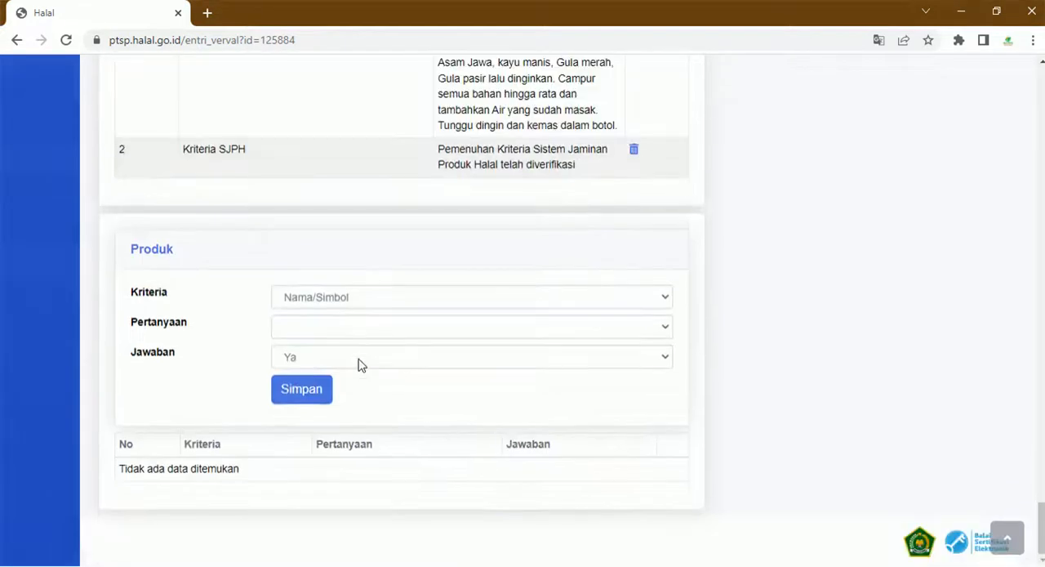
pyautogui.click(330, 301)
pyautogui.click(329, 299)
pyautogui.click(331, 301)
pyautogui.click(325, 319)
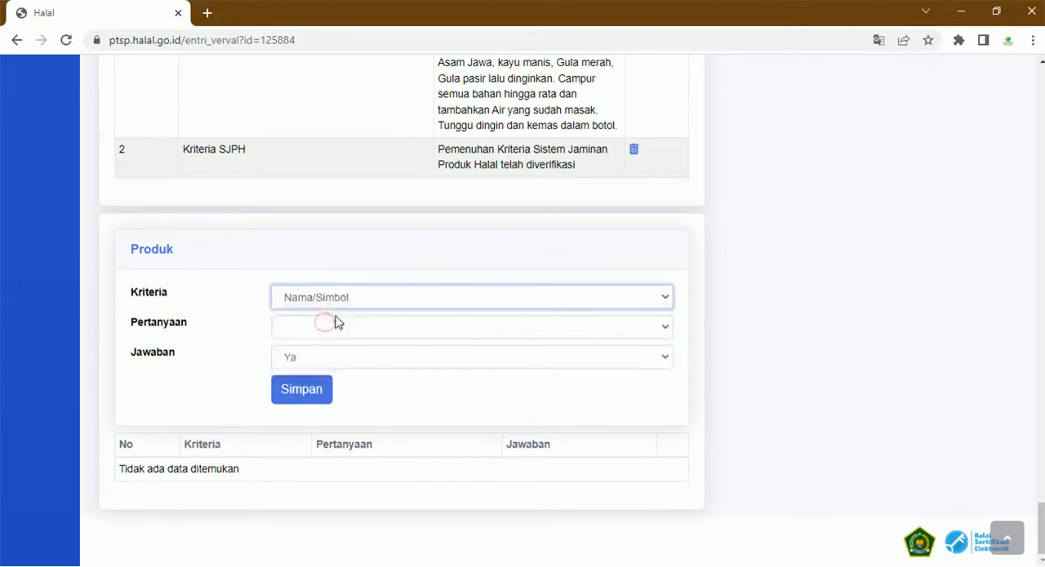
pyautogui.click(337, 319)
pyautogui.click(335, 318)
pyautogui.click(349, 295)
pyautogui.click(339, 329)
pyautogui.click(339, 298)
pyautogui.click(333, 315)
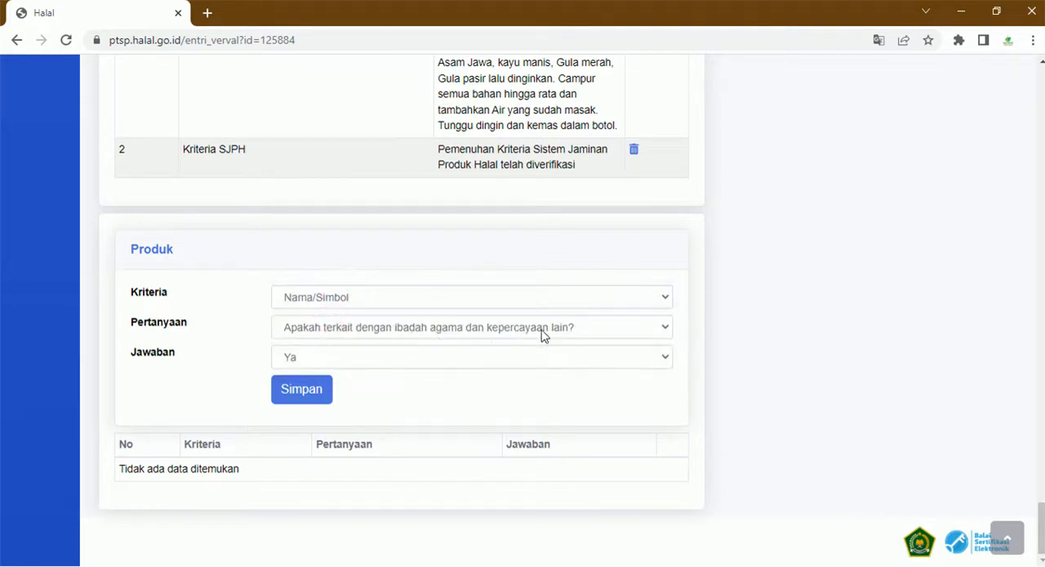
pyautogui.click(411, 356)
pyautogui.click(359, 387)
pyautogui.click(333, 391)
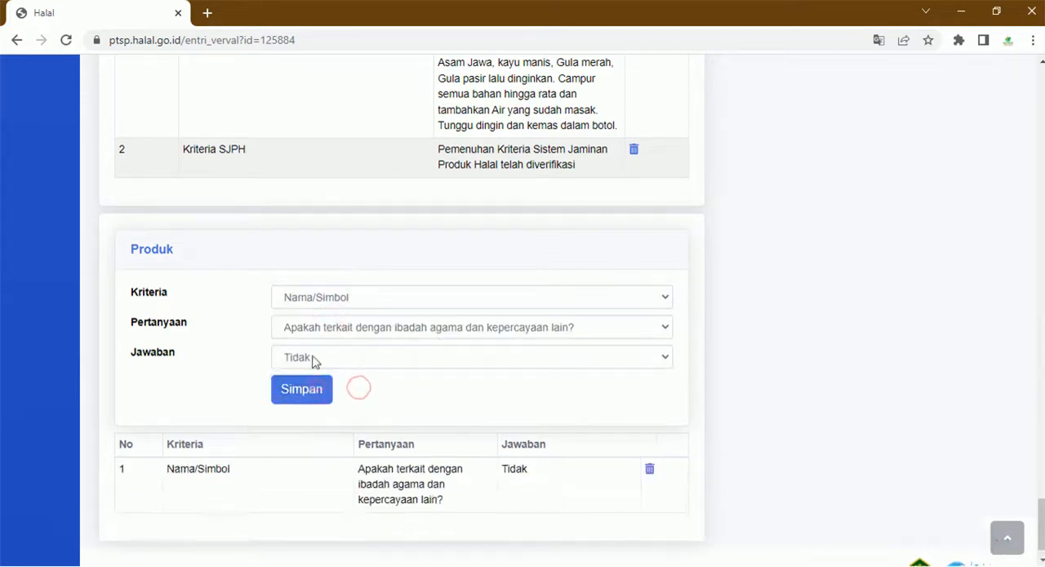
# - Save the answer Tidak for the Nama/Simbol questions on conflict with akidah Islam and on depicting kekufuran dan kemaksiatan
pyautogui.click(352, 327)
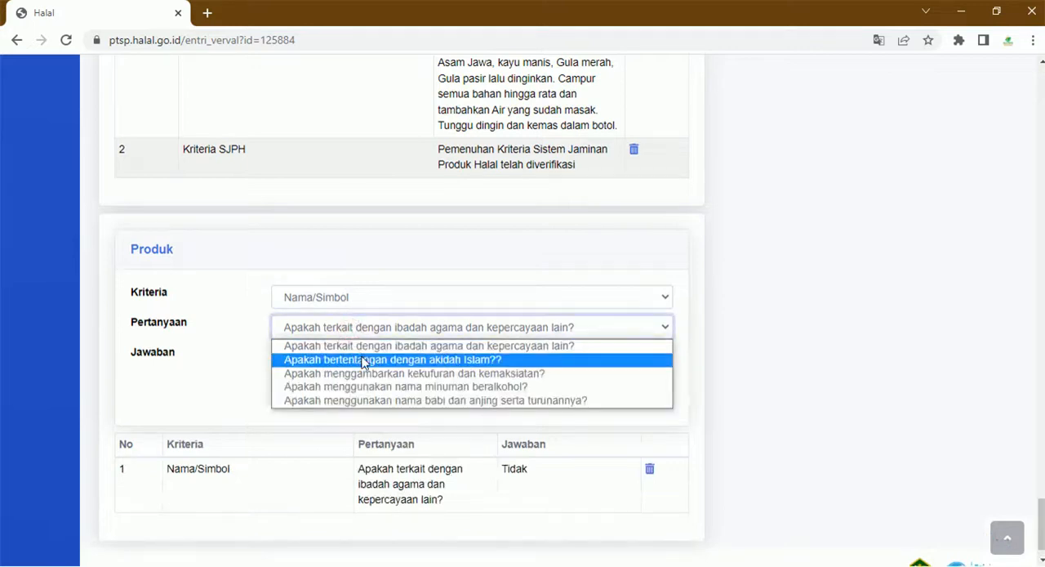
pyautogui.click(364, 360)
pyautogui.click(324, 389)
pyautogui.click(354, 334)
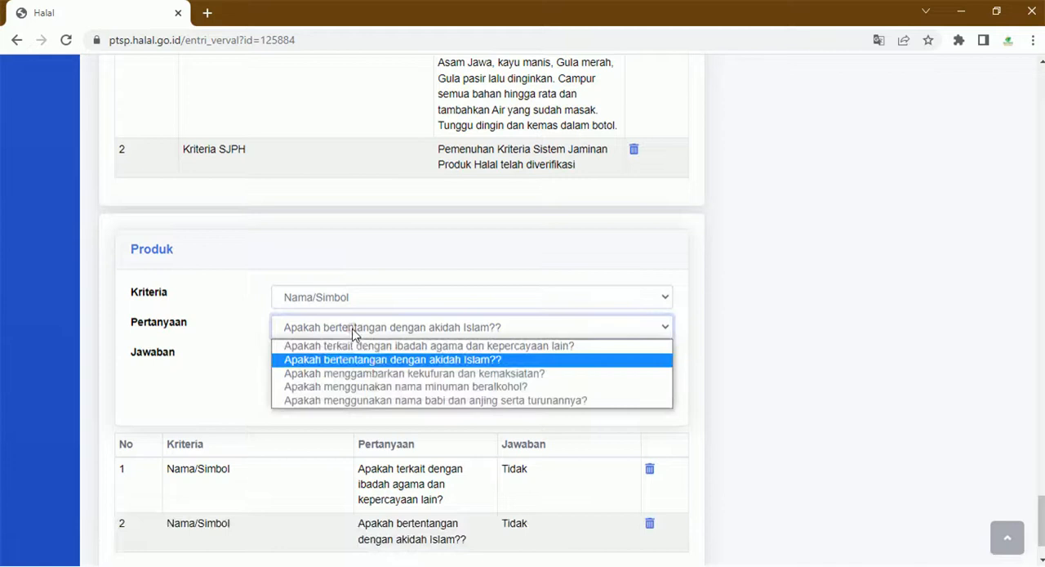
pyautogui.click(361, 373)
pyautogui.click(302, 391)
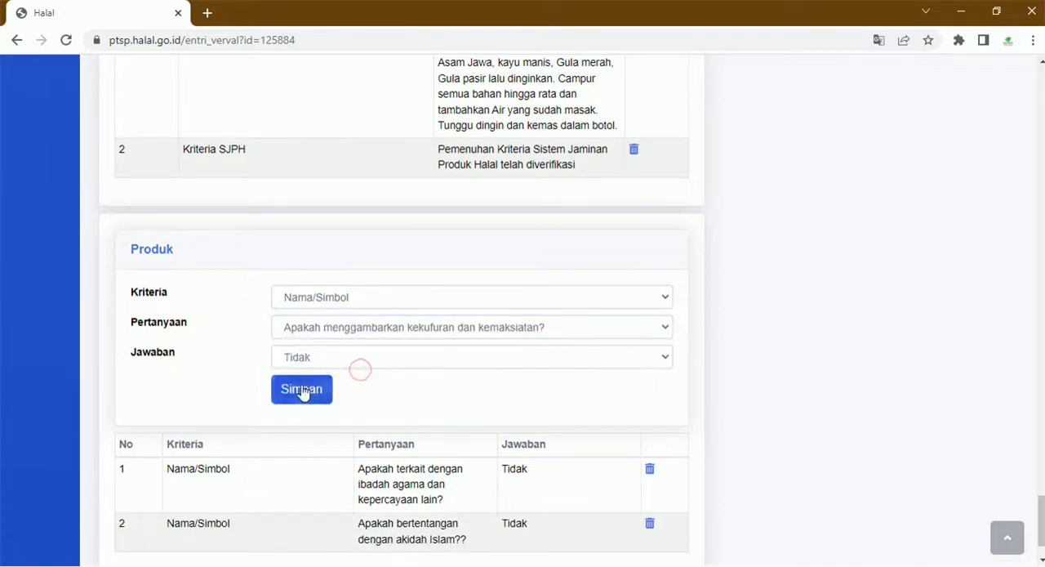
# - Save the answer Tidak for the Nama/Simbol questions on using names of minuman beralkohol and of babi dan anjing serta turunannya
pyautogui.click(348, 332)
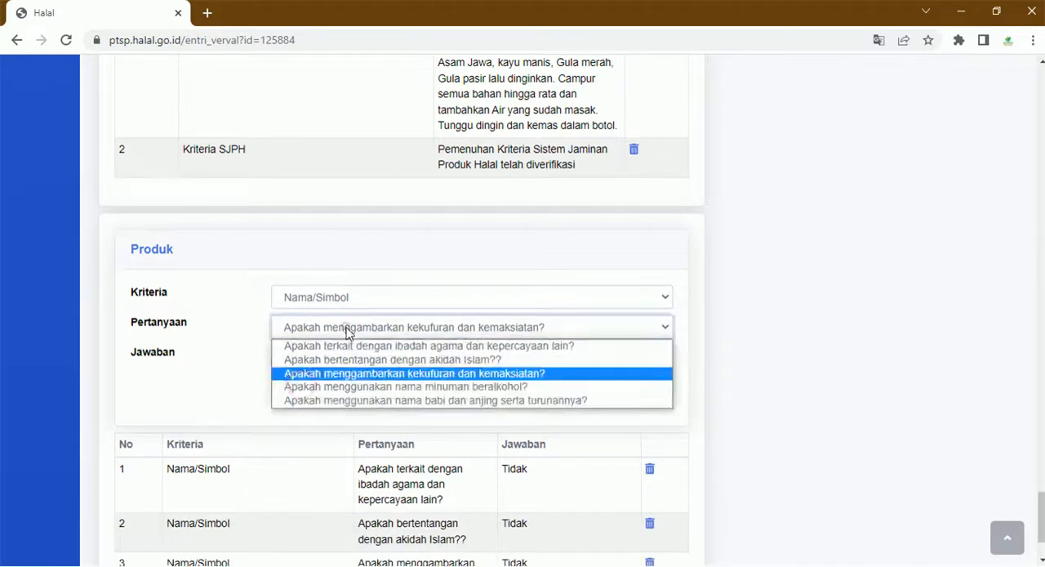
pyautogui.click(349, 392)
pyautogui.click(324, 390)
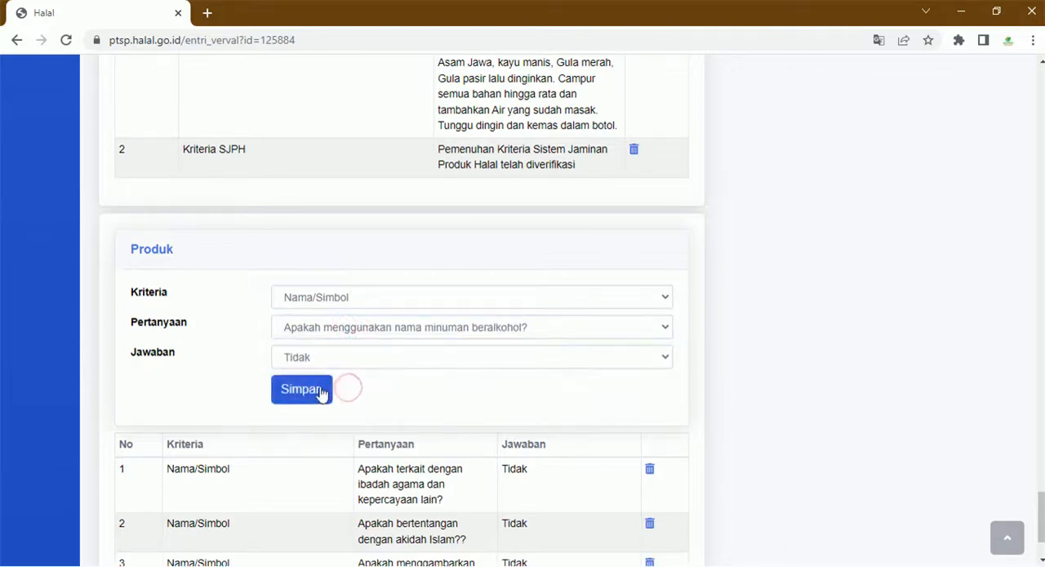
pyautogui.click(377, 331)
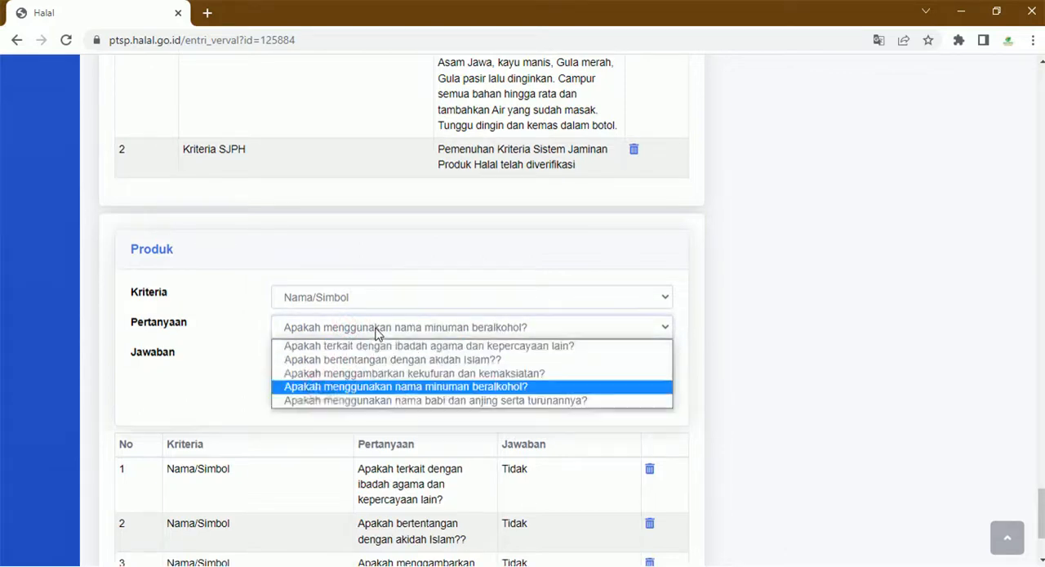
pyautogui.click(375, 402)
pyautogui.click(326, 391)
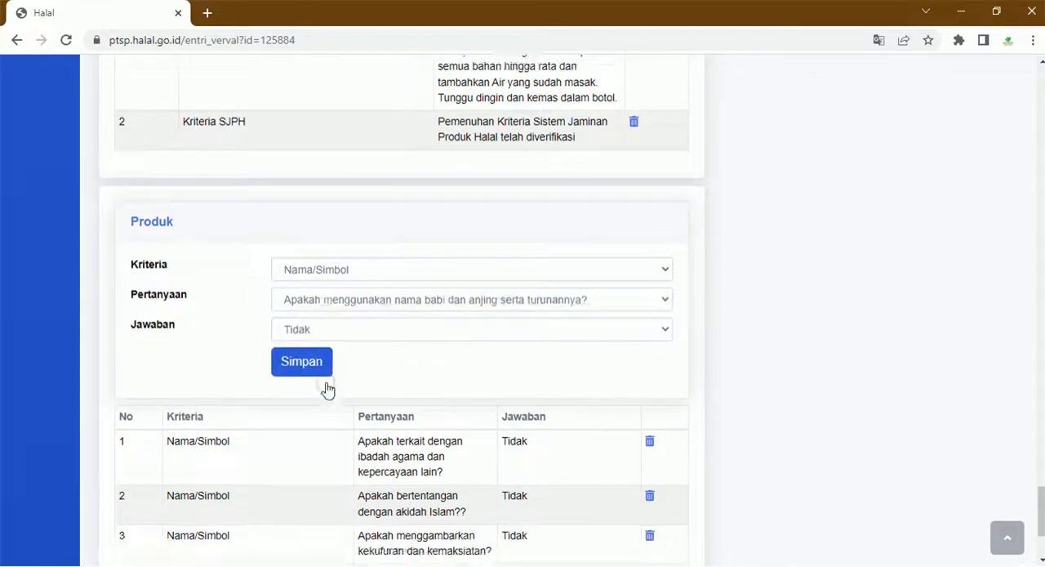
# - Save the answer Tidak for both Rasa/aroma (flavour) questions, on rasa olahan daging babi and on aroma resembling khamr
pyautogui.click(334, 400)
pyautogui.click(351, 431)
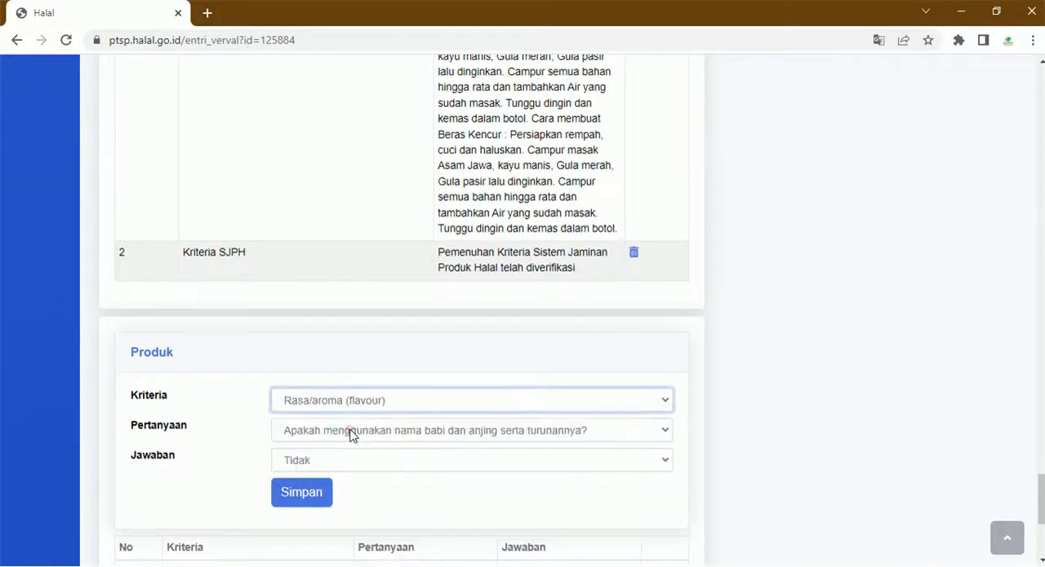
pyautogui.scroll(-1, 351, 429)
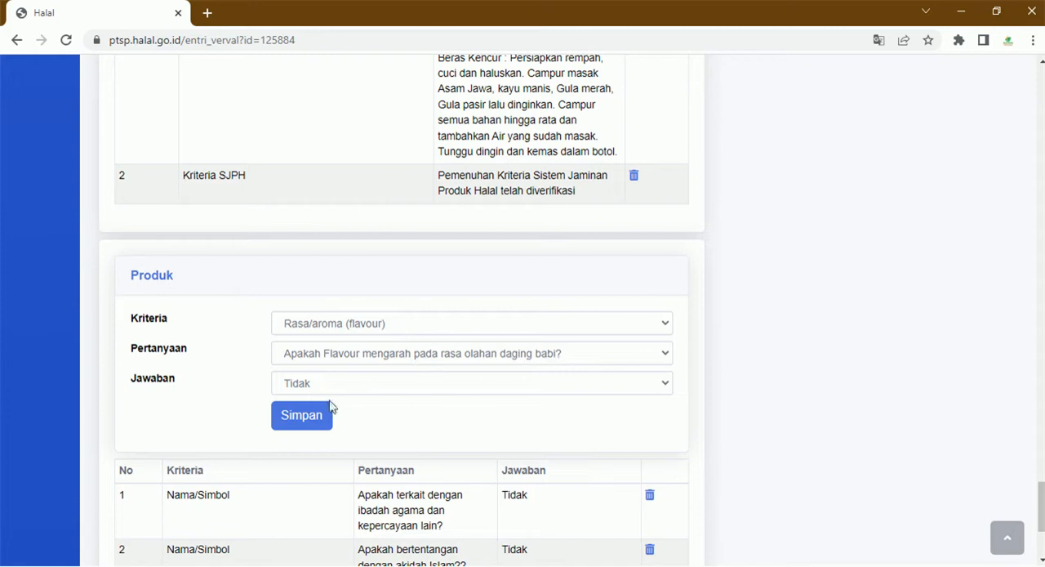
pyautogui.click(373, 353)
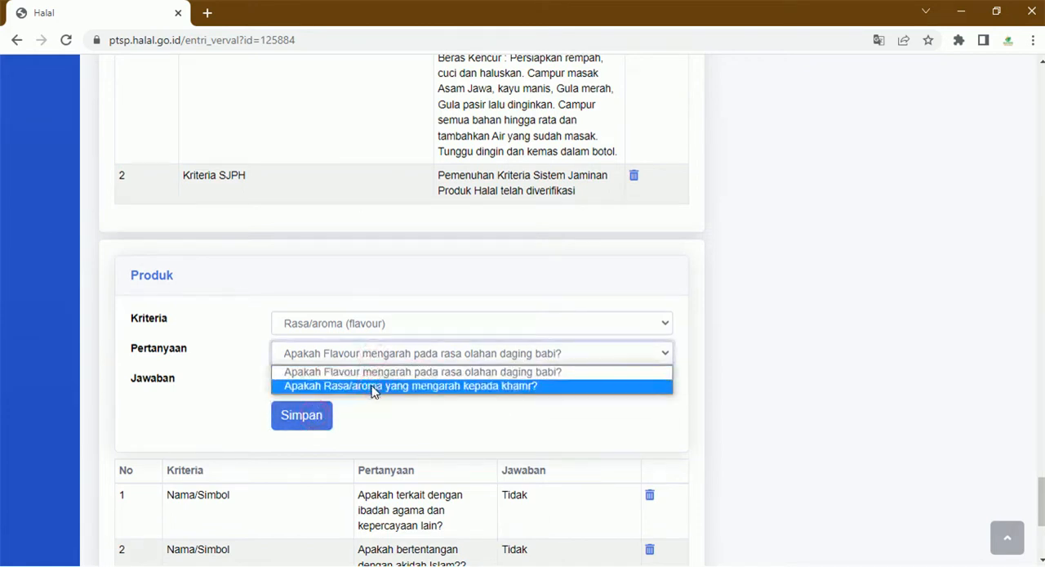
pyautogui.click(372, 386)
pyautogui.click(318, 416)
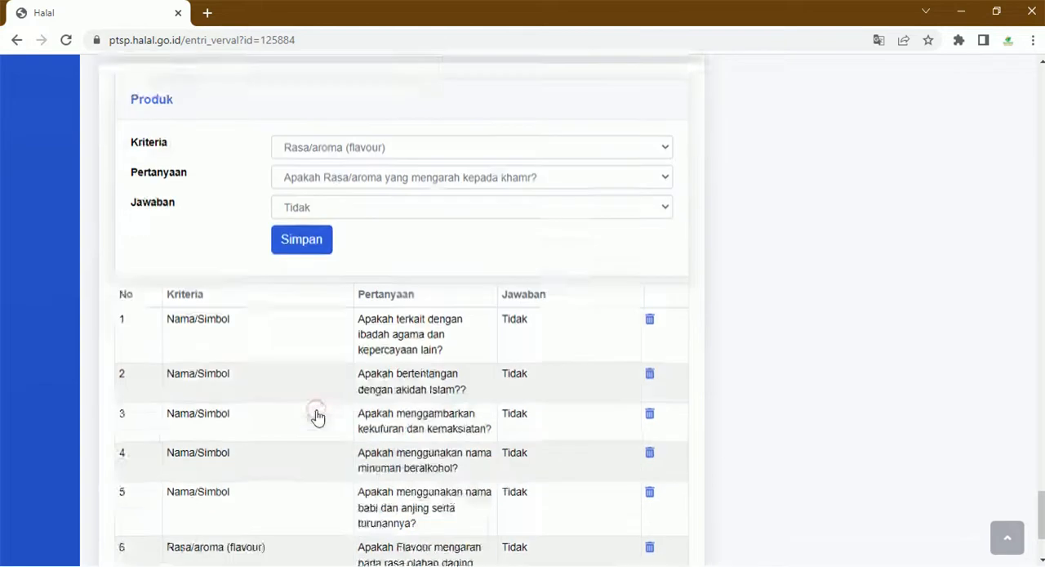
# - Save the answer Tidak for both Bentuk questions, on bentuk babi atau anjing and on bentuk produk yang menggambarkan pornografi
pyautogui.scroll(4, 318, 417)
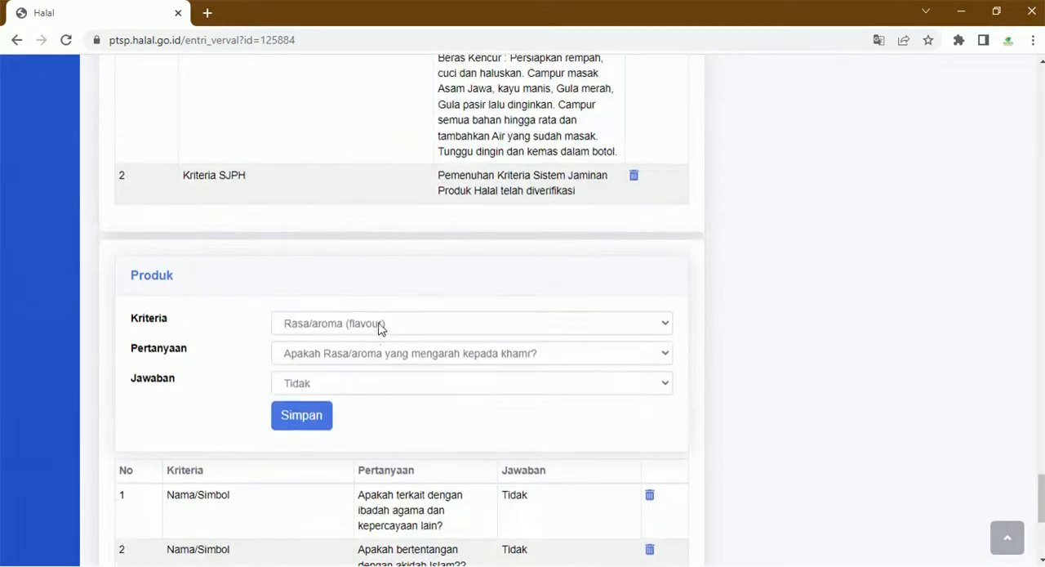
pyautogui.click(378, 325)
pyautogui.click(381, 371)
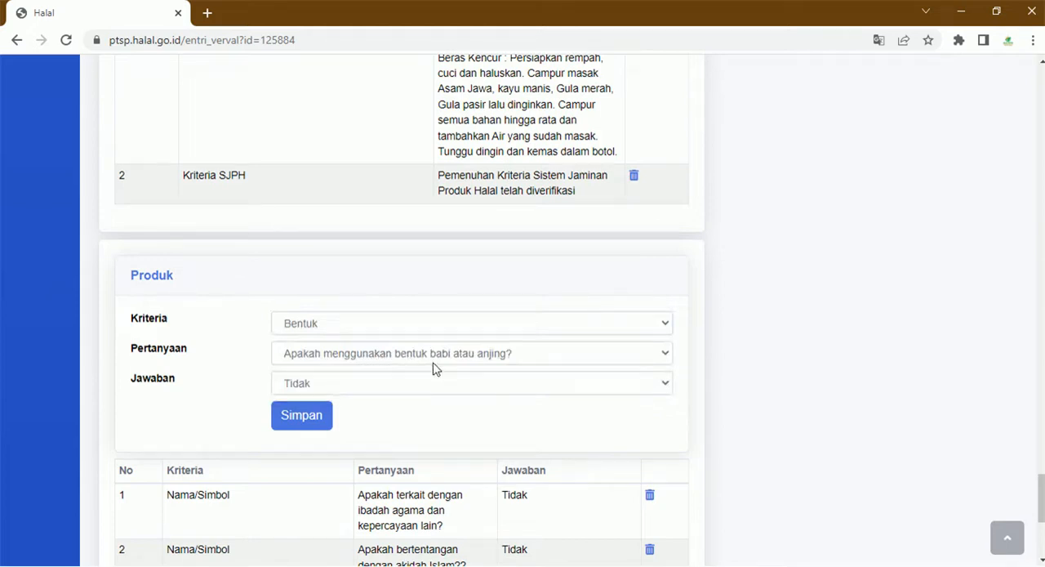
pyautogui.click(332, 353)
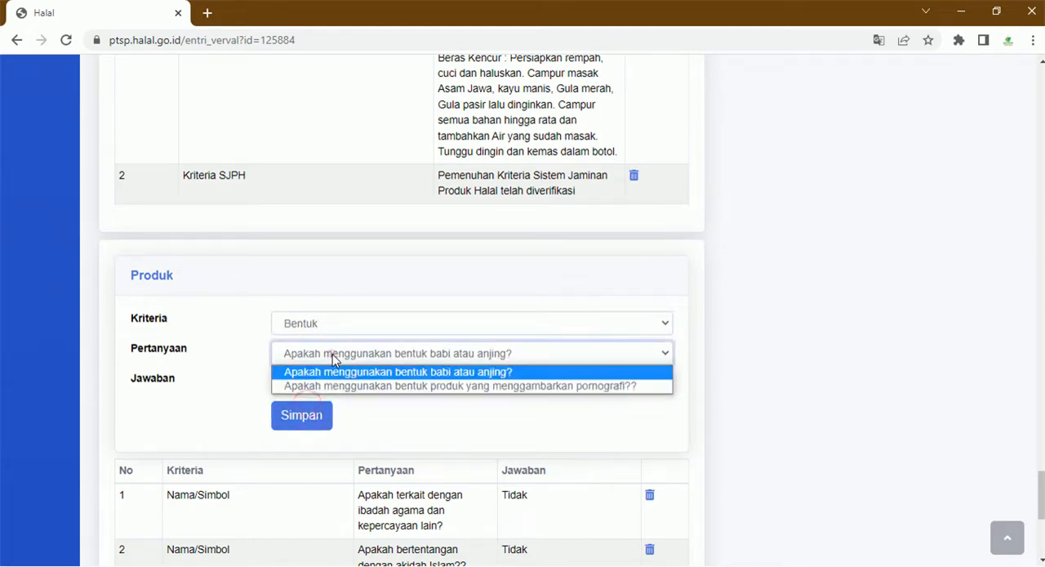
pyautogui.click(338, 389)
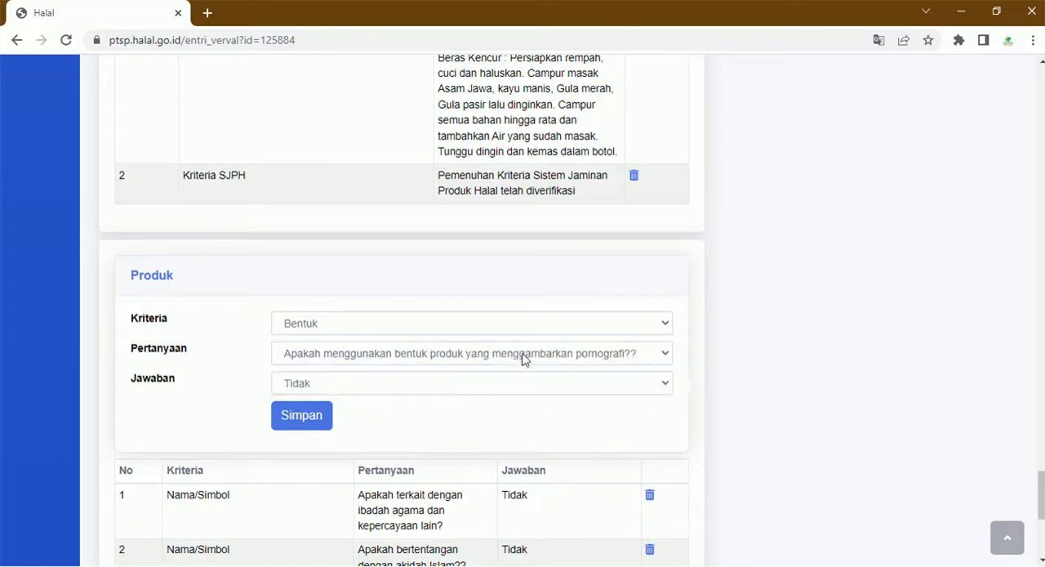
pyautogui.click(324, 417)
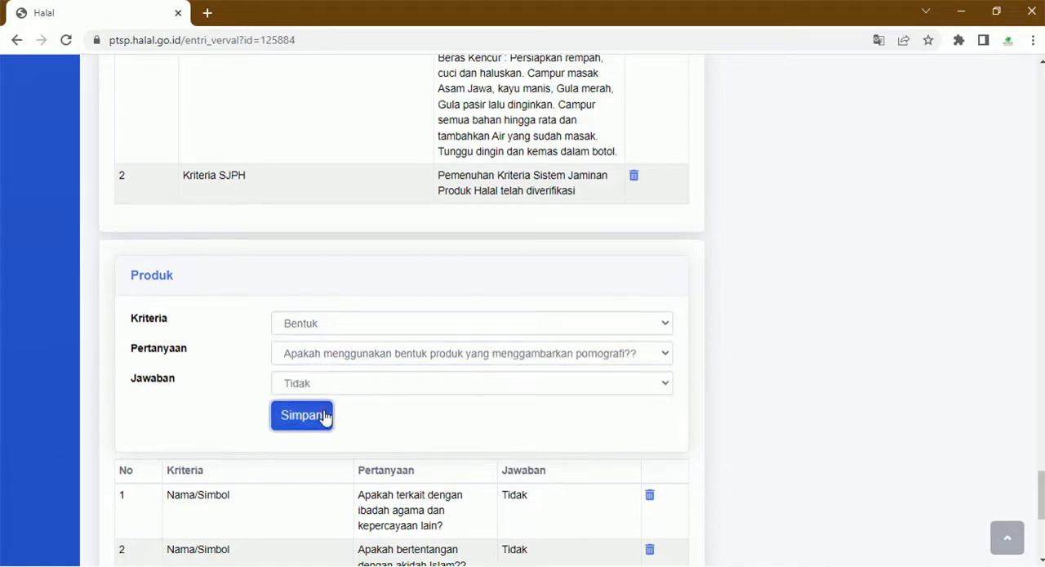
# - Save the answer Tidak for the three Kemasan questions, on gambar anjing atau babi, bergambar pornografi and unsur pornografi
pyautogui.click(357, 323)
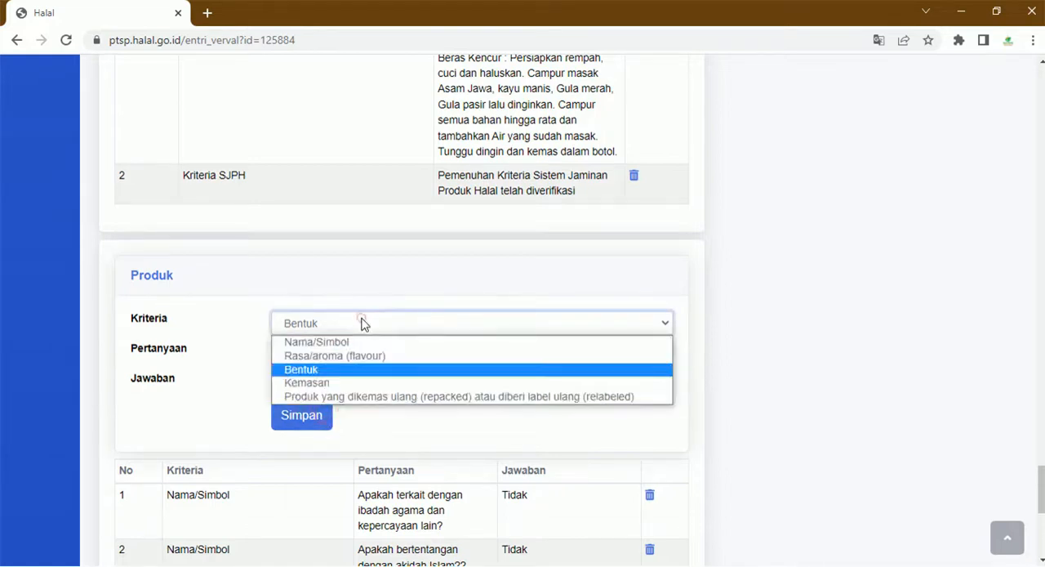
pyautogui.click(363, 381)
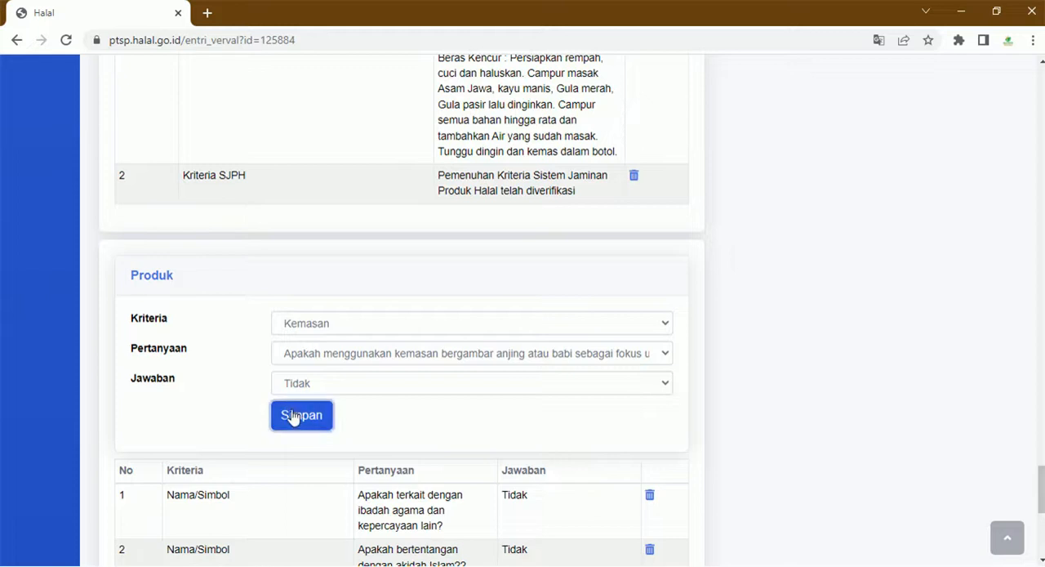
pyautogui.click(327, 326)
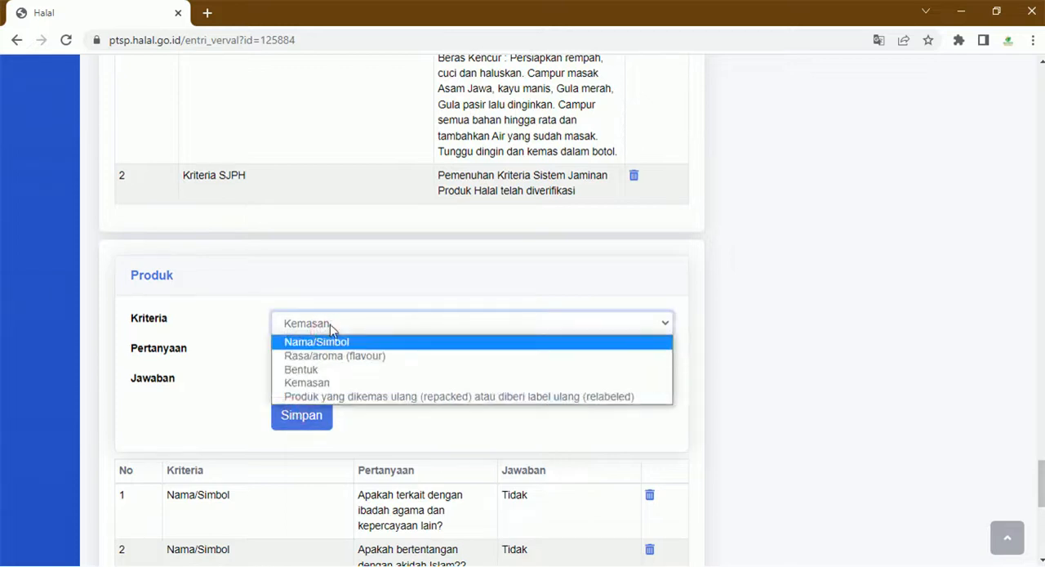
pyautogui.click(330, 324)
pyautogui.click(335, 354)
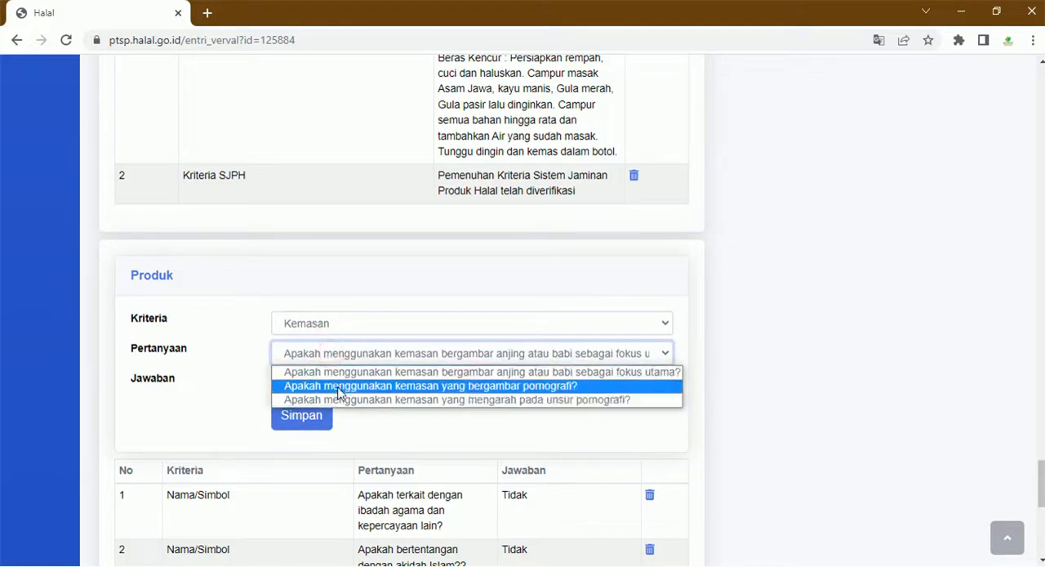
pyautogui.click(340, 393)
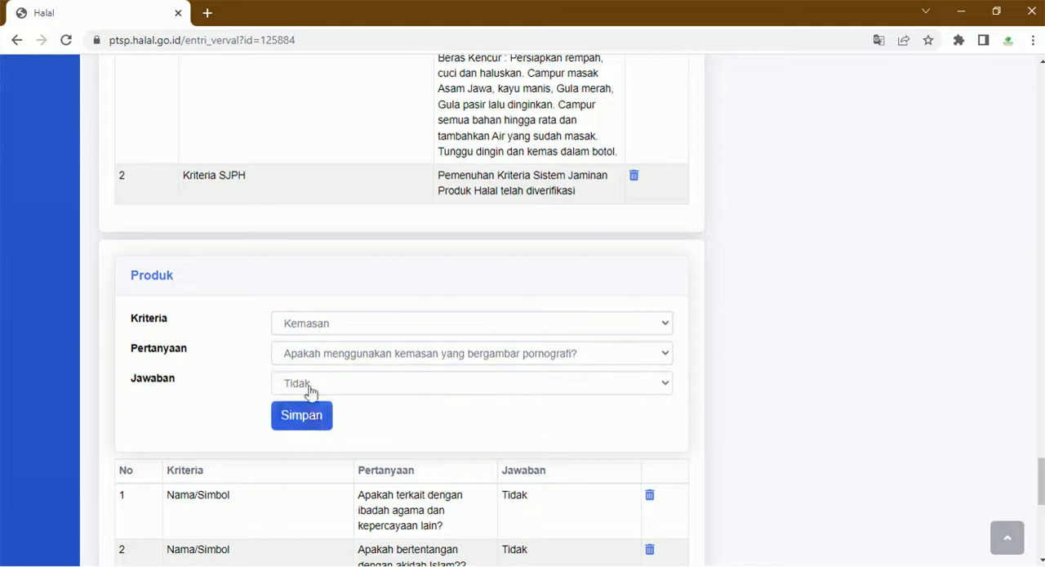
pyautogui.click(336, 353)
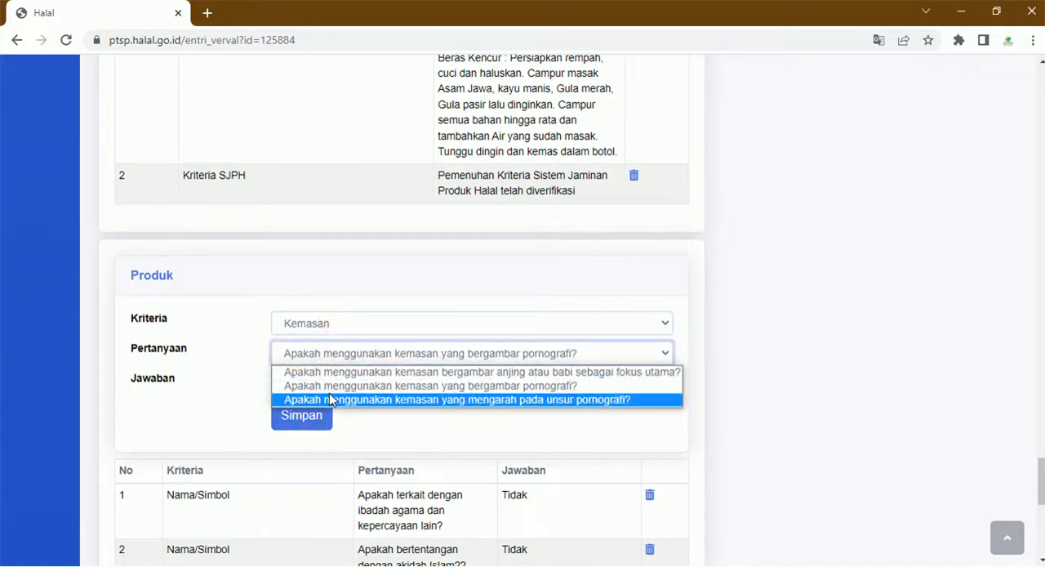
pyautogui.click(330, 399)
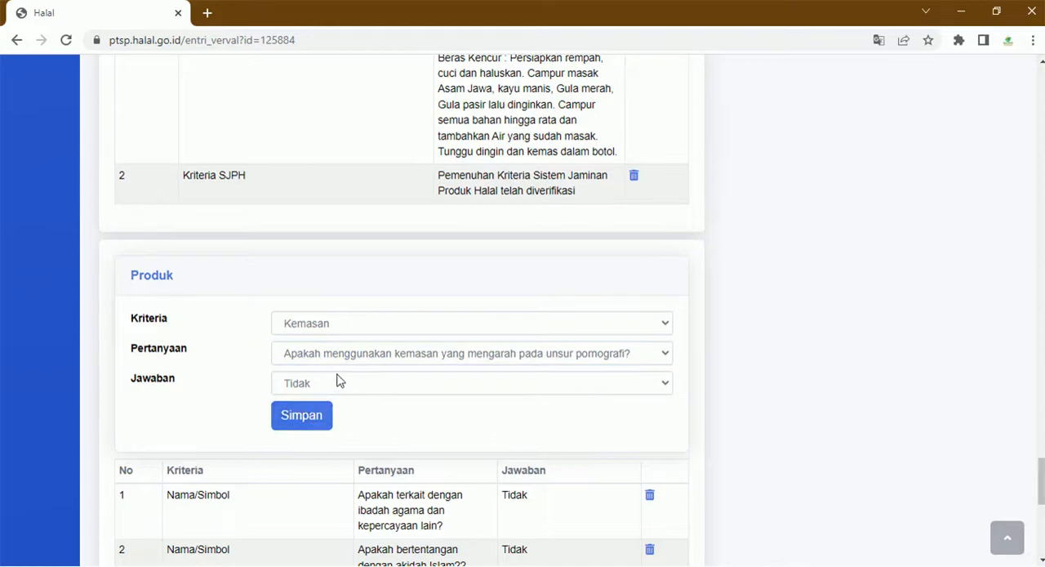
# - View the question for the repacked or relabeled product criterion and review the saved Produk answers
pyautogui.click(364, 327)
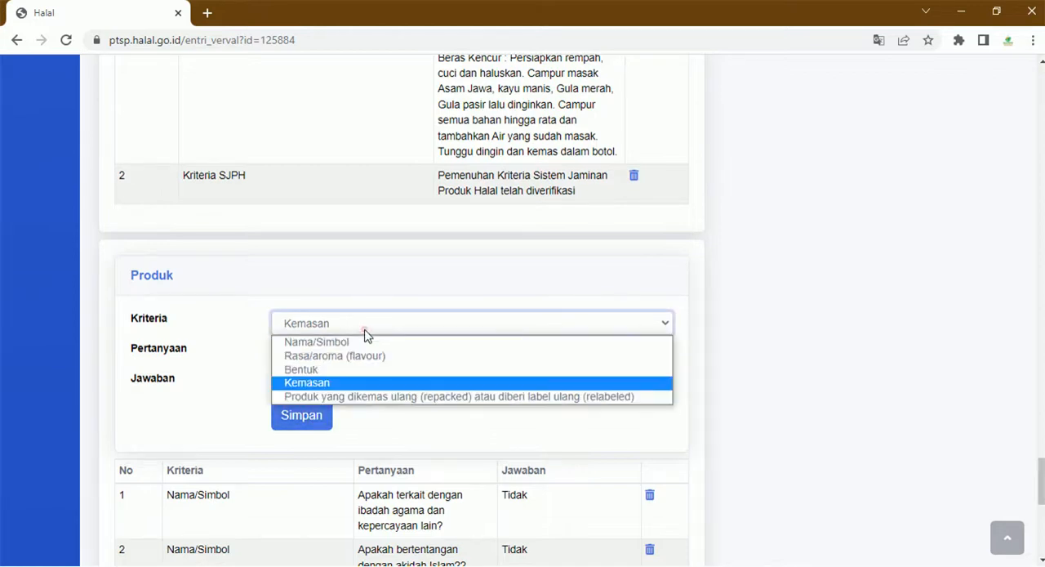
pyautogui.click(365, 398)
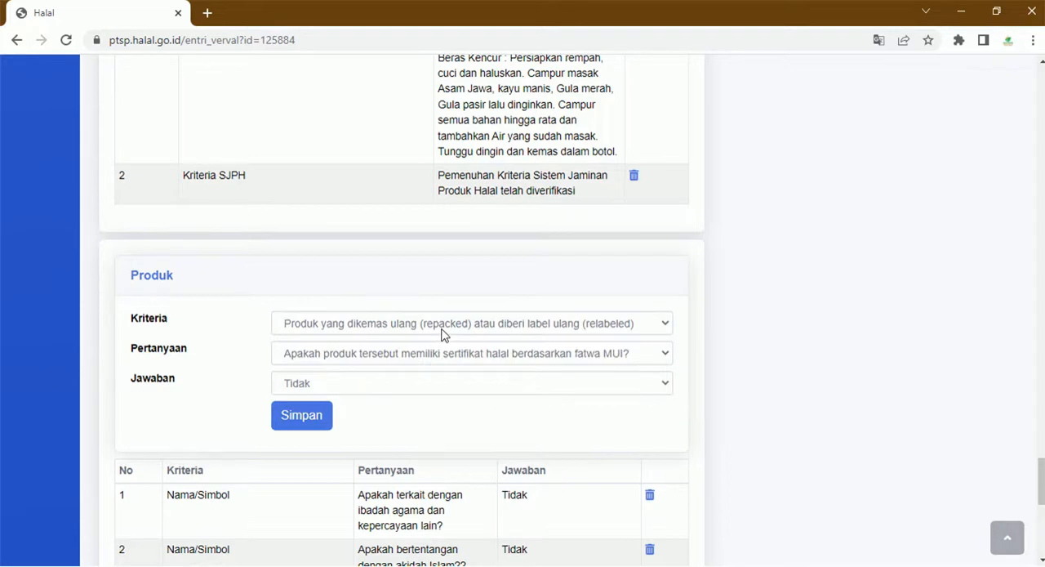
pyautogui.scroll(-7, 389, 383)
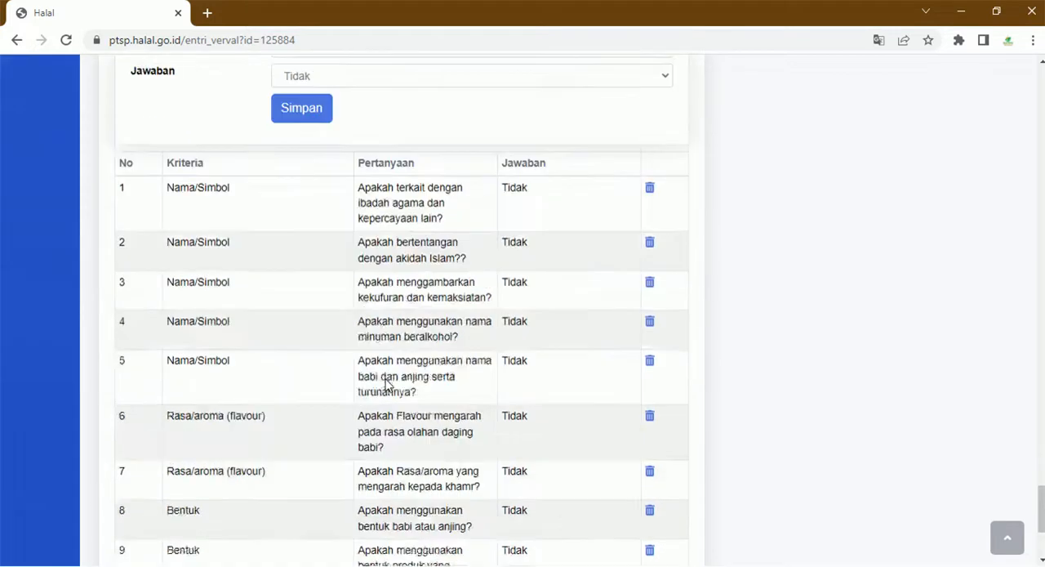
pyautogui.scroll(5, 387, 394)
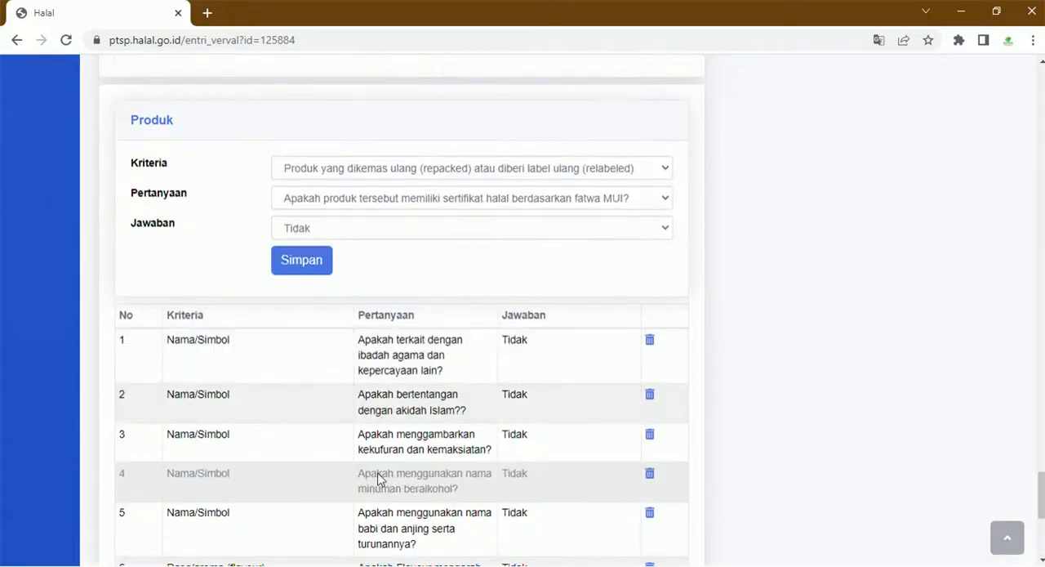
# - Under Persyaratan Umum, mark Daftar Bahan, Proses Produk Halal and Manual SJPH as Sesuai and save the requirements check
pyautogui.scroll(15, 377, 470)
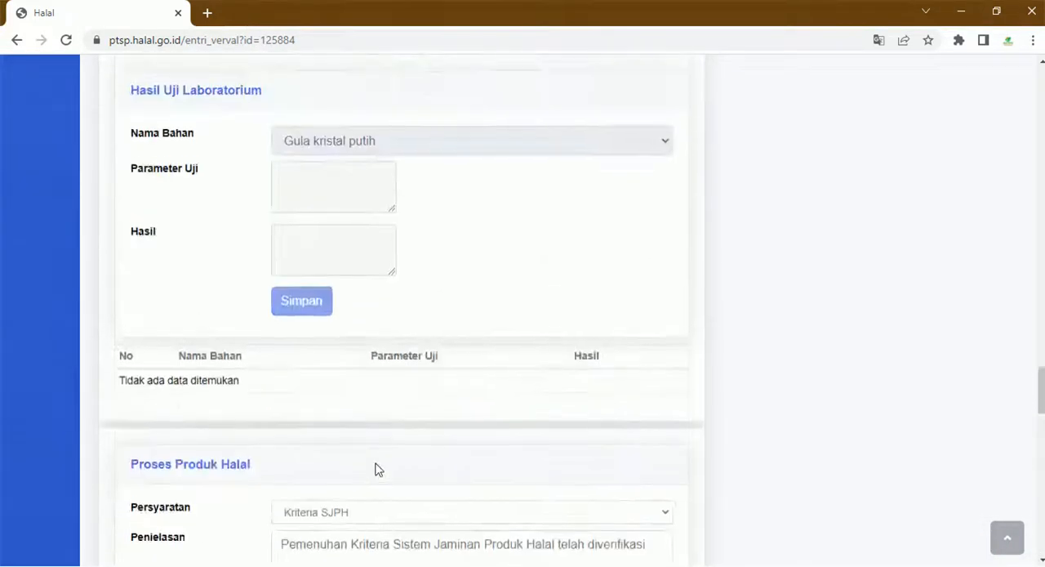
pyautogui.scroll(15, 378, 461)
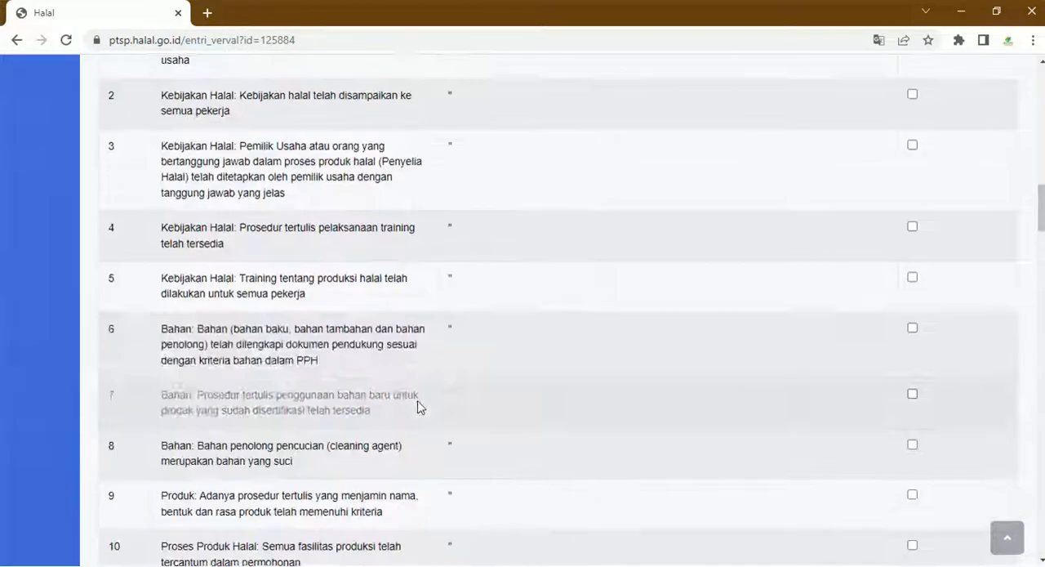
pyautogui.scroll(7, 499, 345)
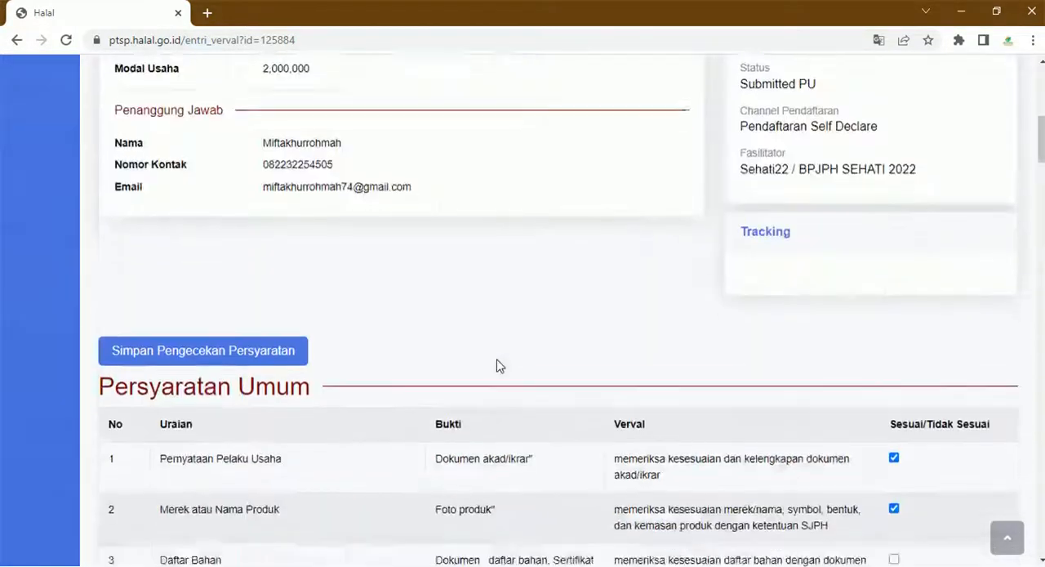
pyautogui.scroll(-5, 524, 246)
pyautogui.scroll(2, 524, 245)
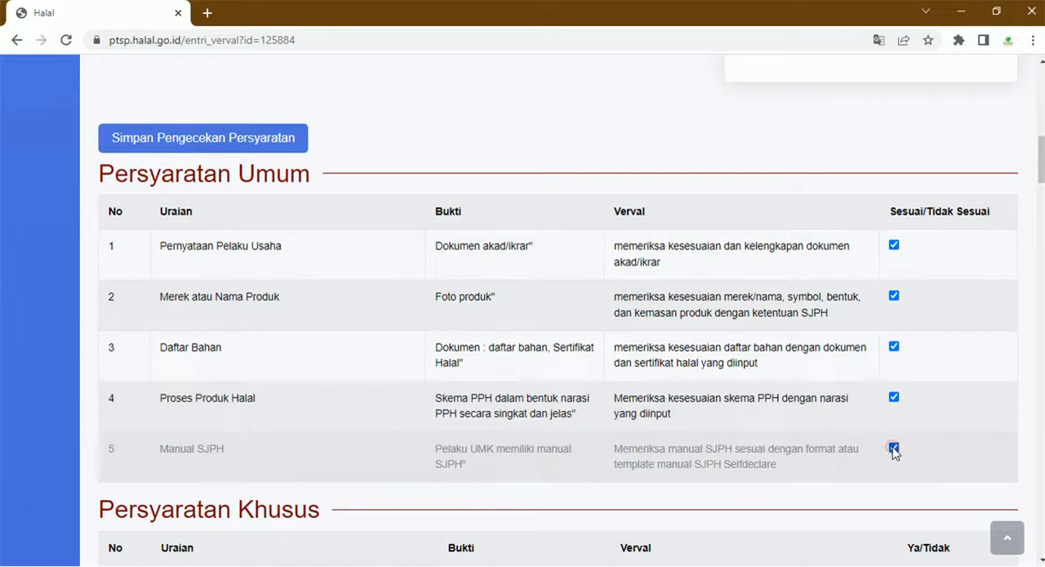
pyautogui.click(239, 148)
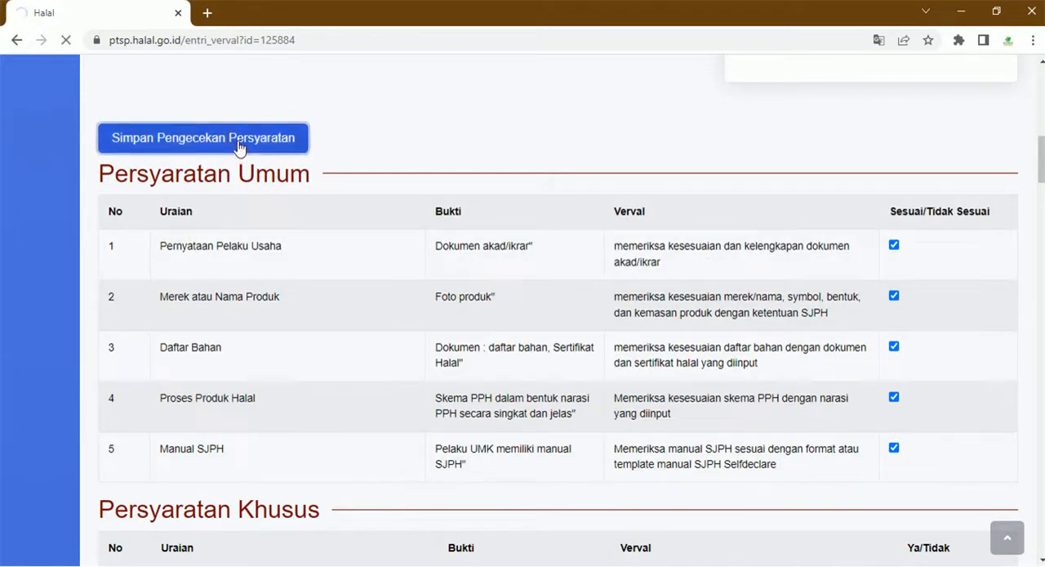
# - Under Persyaratan Khusus, mark the Kebijakan Halal requirements 1 to 5 as Ya
pyautogui.scroll(-15, 416, 366)
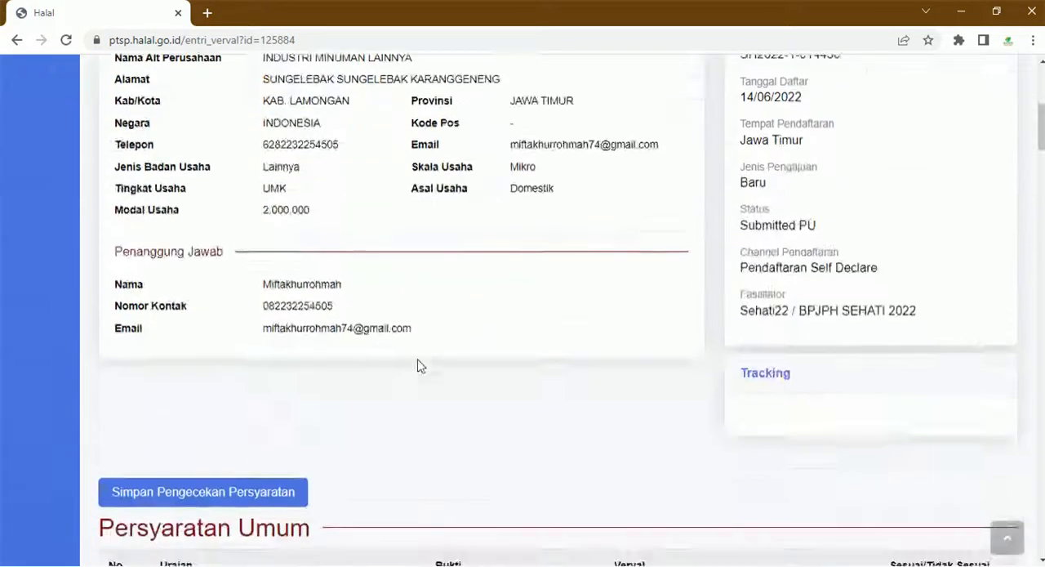
pyautogui.scroll(4, 469, 361)
pyautogui.scroll(-16, 630, 320)
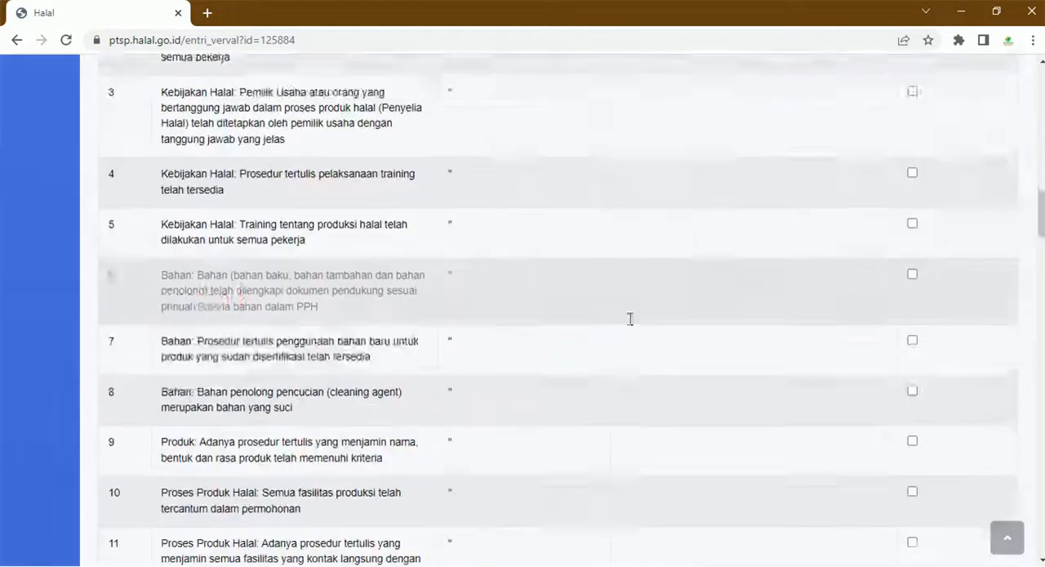
pyautogui.scroll(-12, 629, 356)
pyautogui.scroll(5, 628, 356)
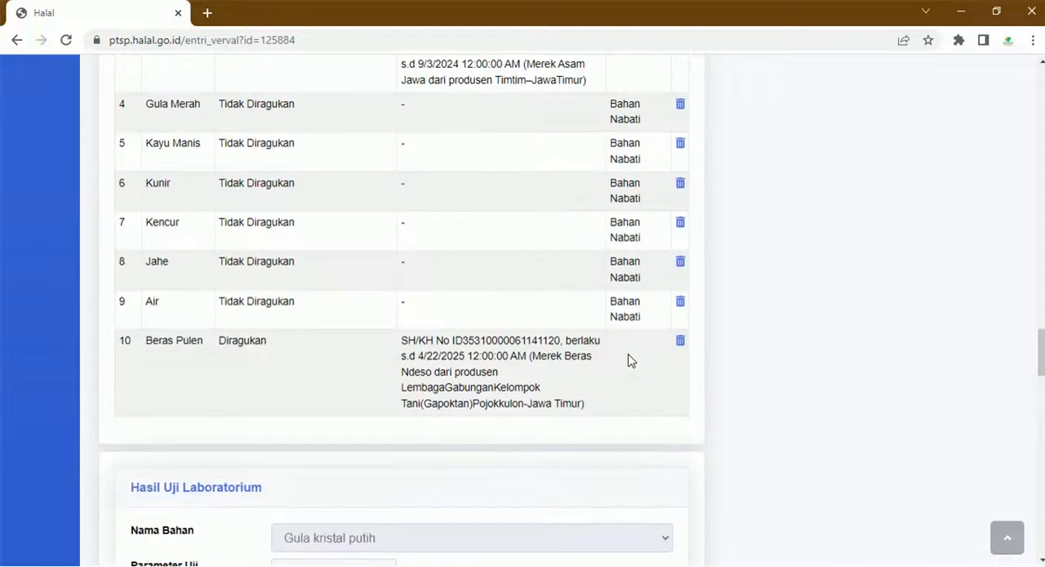
pyautogui.scroll(18, 629, 361)
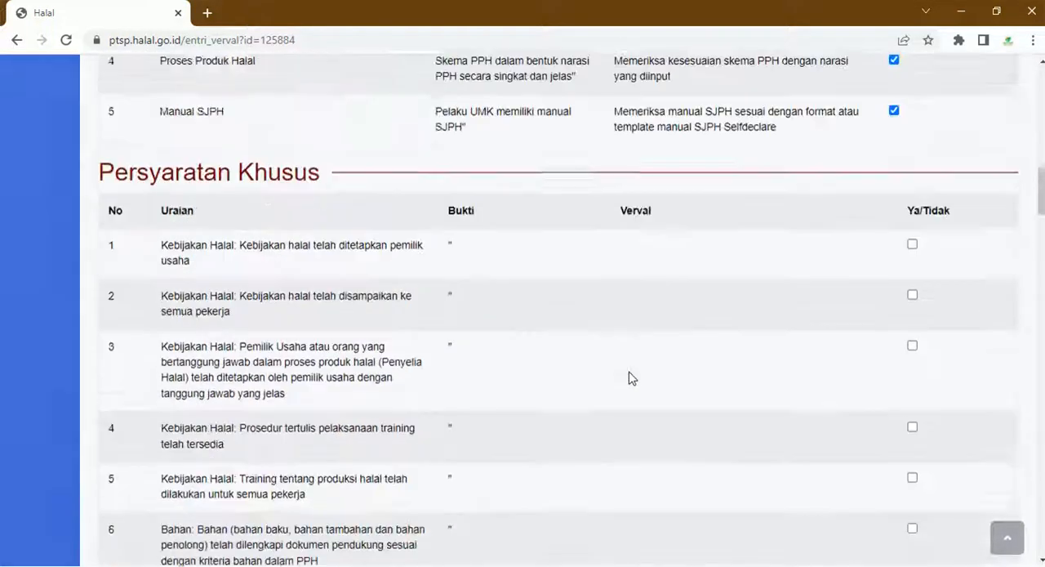
pyautogui.scroll(-3, 629, 378)
pyautogui.scroll(2, 629, 378)
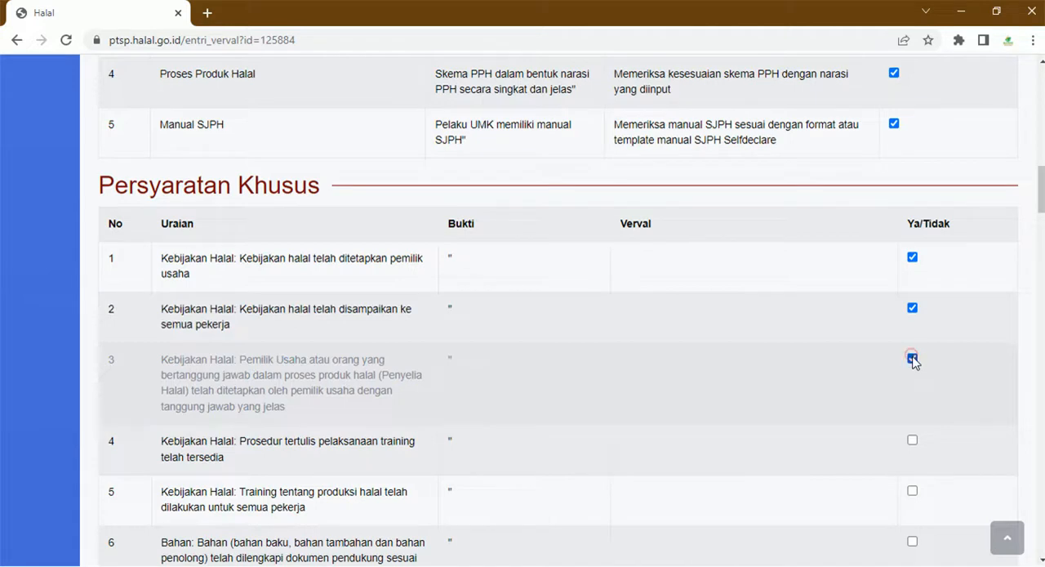
pyautogui.scroll(-2, 748, 373)
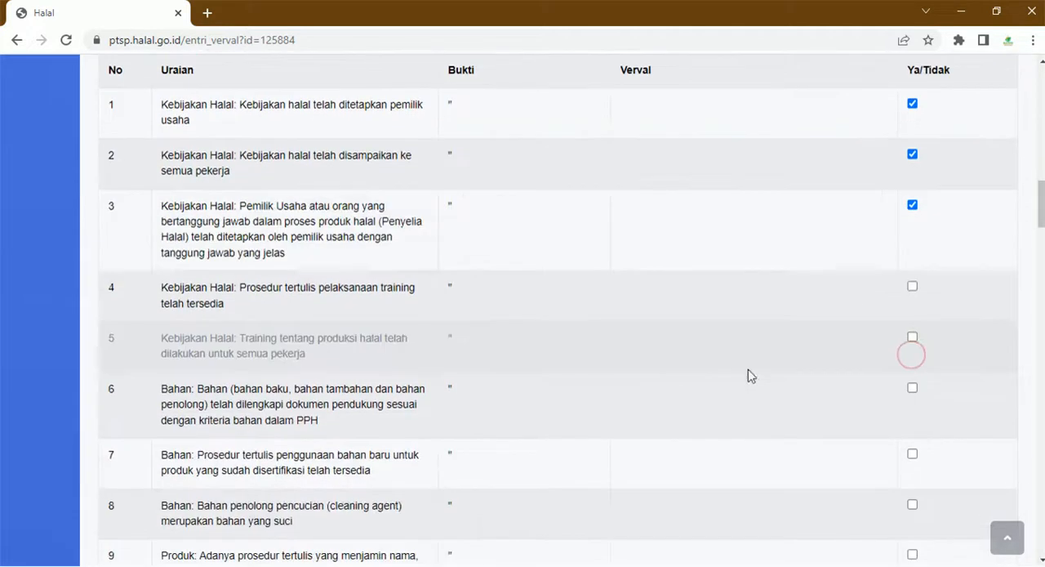
pyautogui.click(911, 288)
# - Mark the Bahan requirements 6 to 8 and the Produk requirement 9 as Ya in Persyaratan Khusus
pyautogui.click(913, 389)
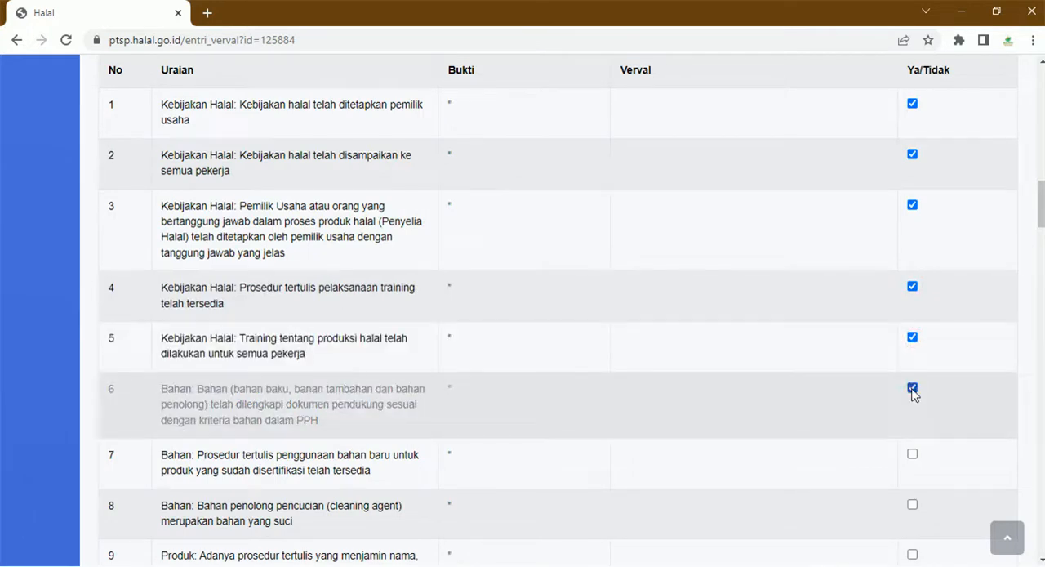
pyautogui.scroll(-2, 913, 392)
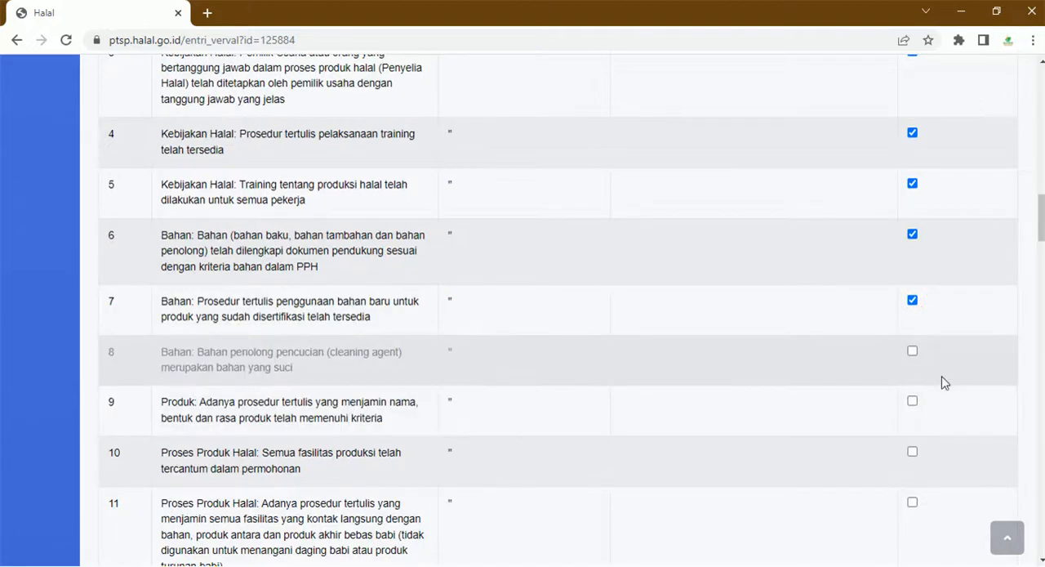
pyautogui.click(912, 352)
pyautogui.scroll(-1, 373, 403)
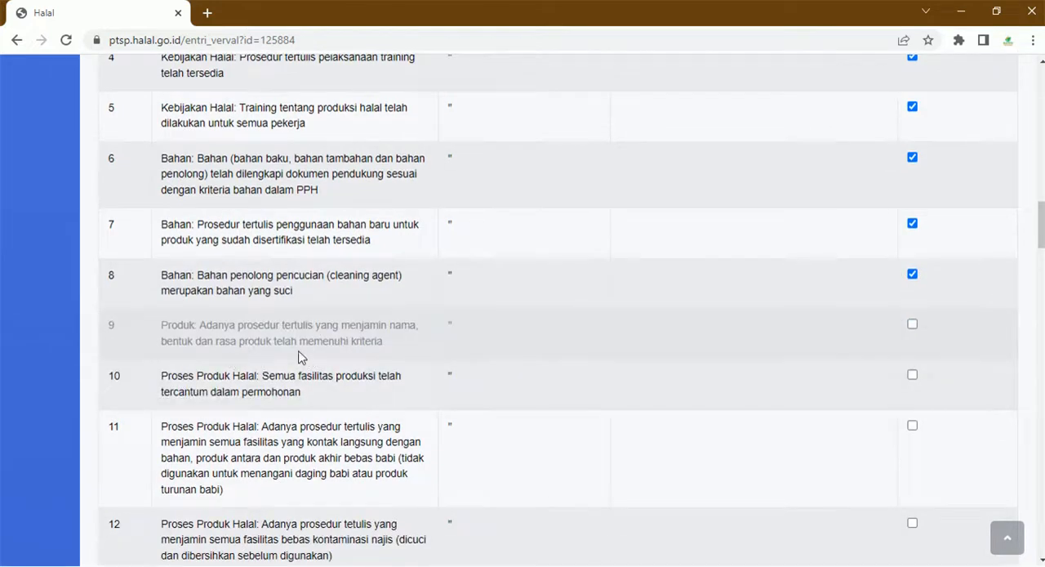
pyautogui.click(912, 324)
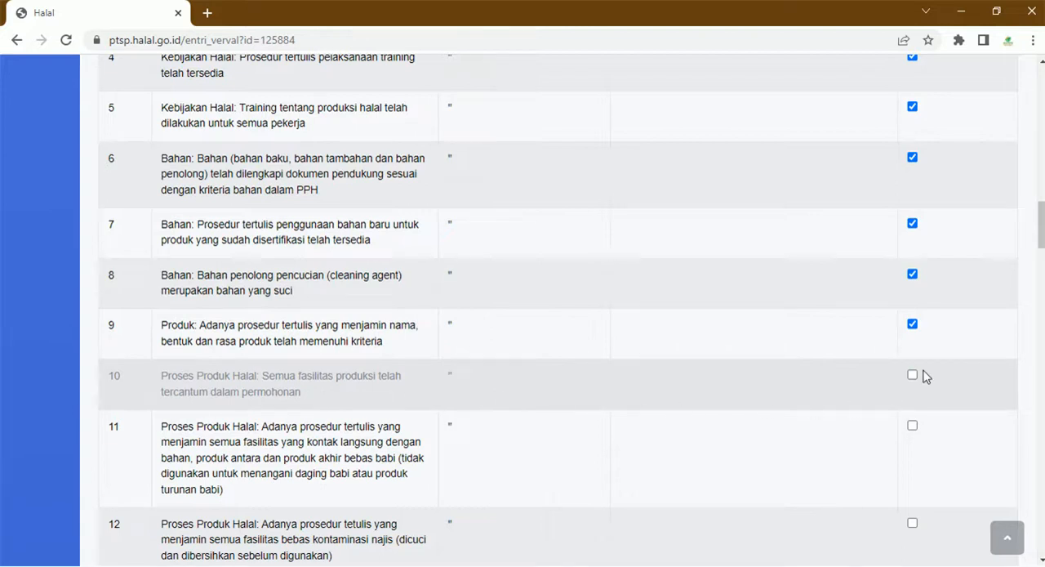
# - Mark the Proses Produk Halal requirements 10 to 12 as Ya in Persyaratan Khusus
pyautogui.scroll(-2, 912, 378)
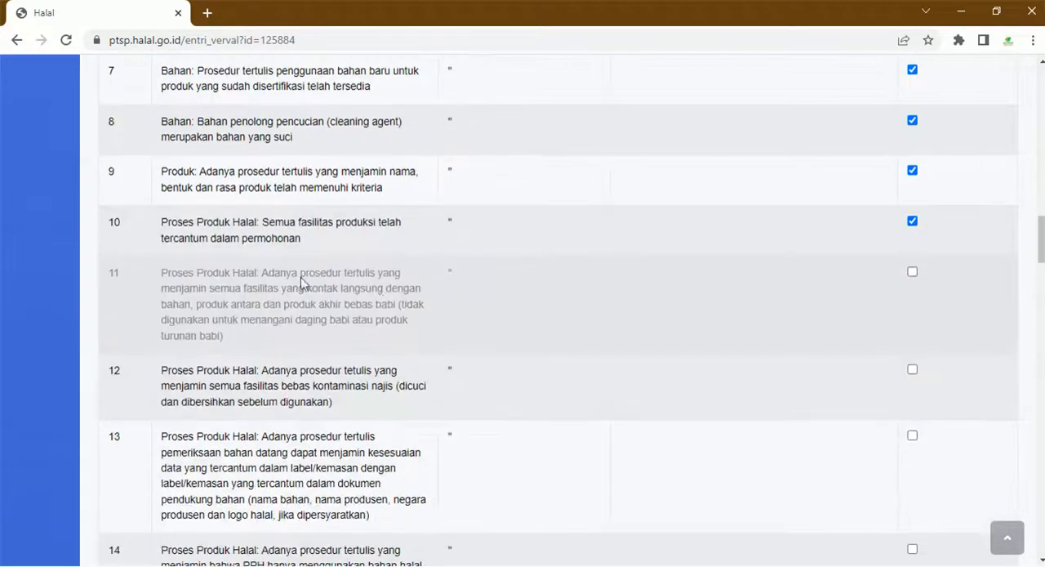
pyautogui.click(912, 272)
pyautogui.scroll(-1, 578, 333)
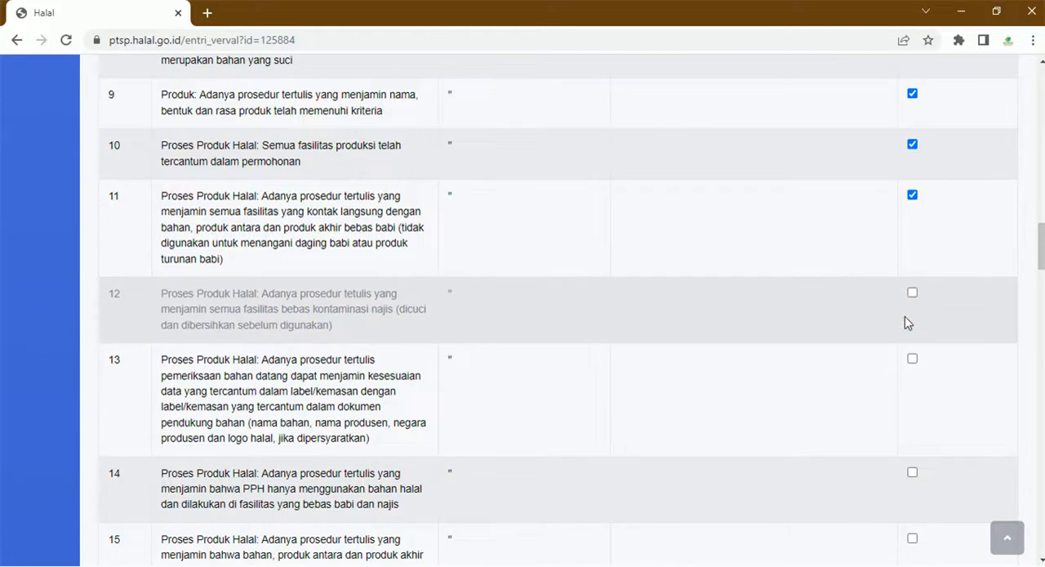
pyautogui.click(912, 292)
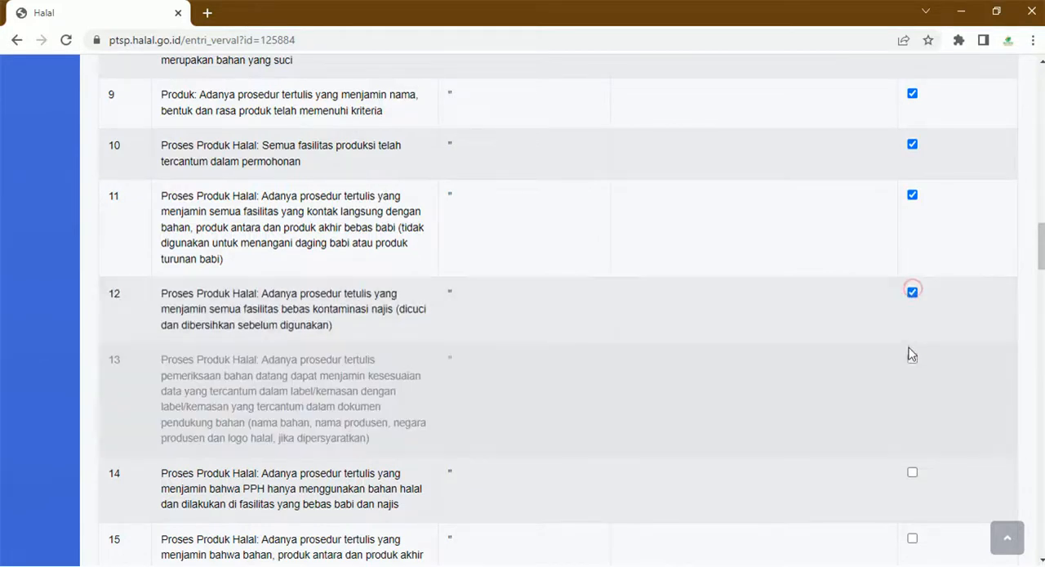
# - Mark the Proses Produk Halal requirements 13 to 17 and the Audit Internal dan Kaji Ulang requirement 18 as fulfilled in Persyaratan Khusus
pyautogui.click(911, 359)
pyautogui.scroll(-2, 912, 359)
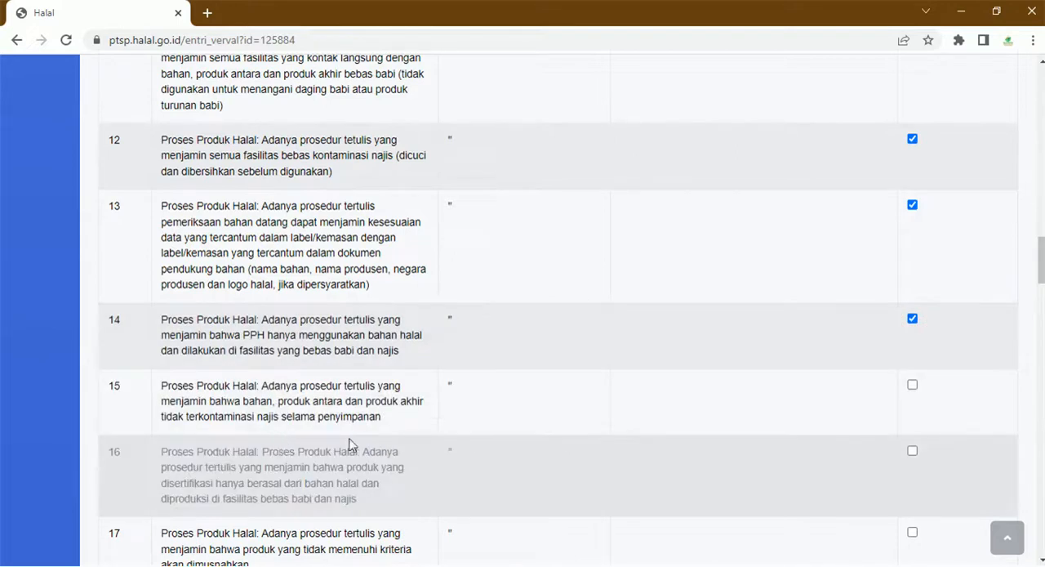
pyautogui.click(912, 385)
pyautogui.scroll(-3, 912, 386)
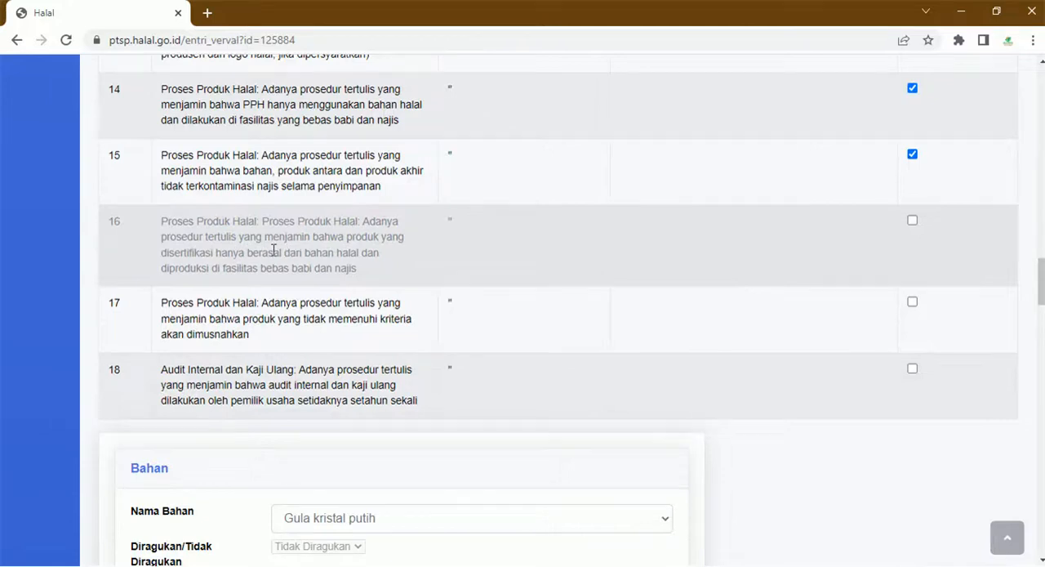
pyautogui.click(911, 219)
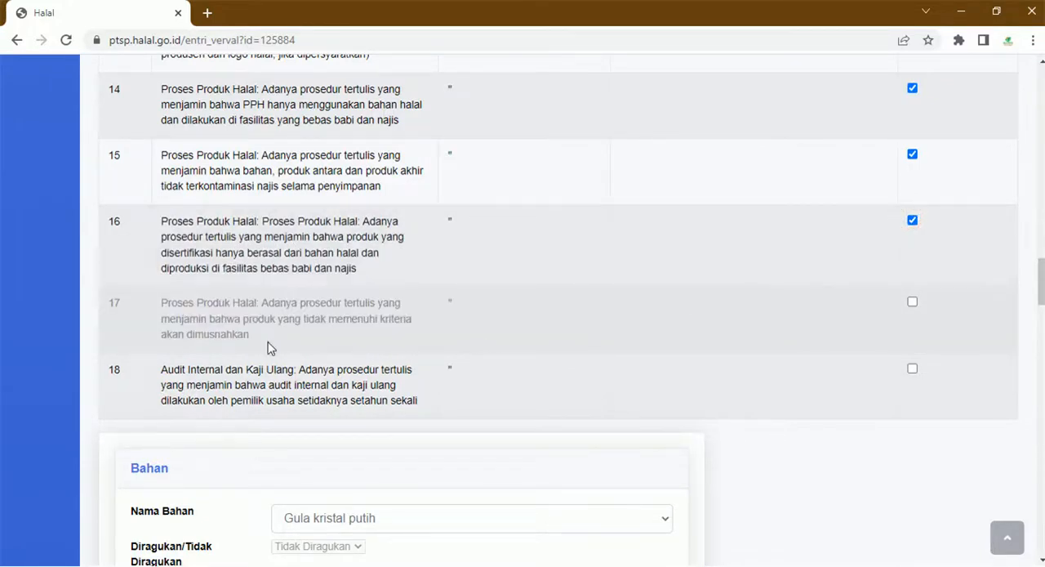
pyautogui.click(911, 305)
pyautogui.click(911, 369)
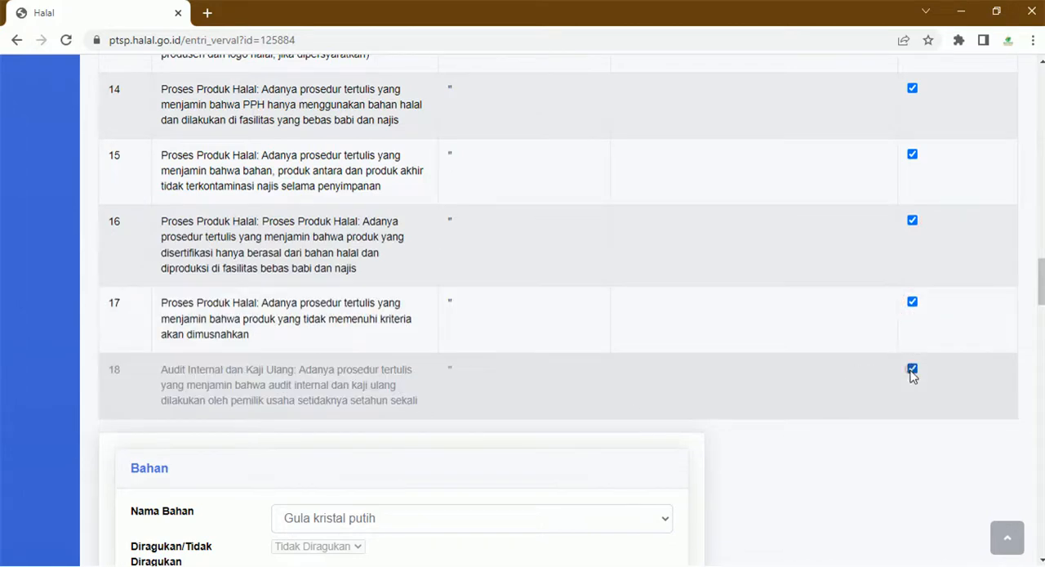
# - Save the completed requirements check for Persyaratan Umum and Persyaratan Khusus
pyautogui.scroll(-2, 911, 373)
pyautogui.scroll(1, 921, 372)
pyautogui.scroll(15, 920, 372)
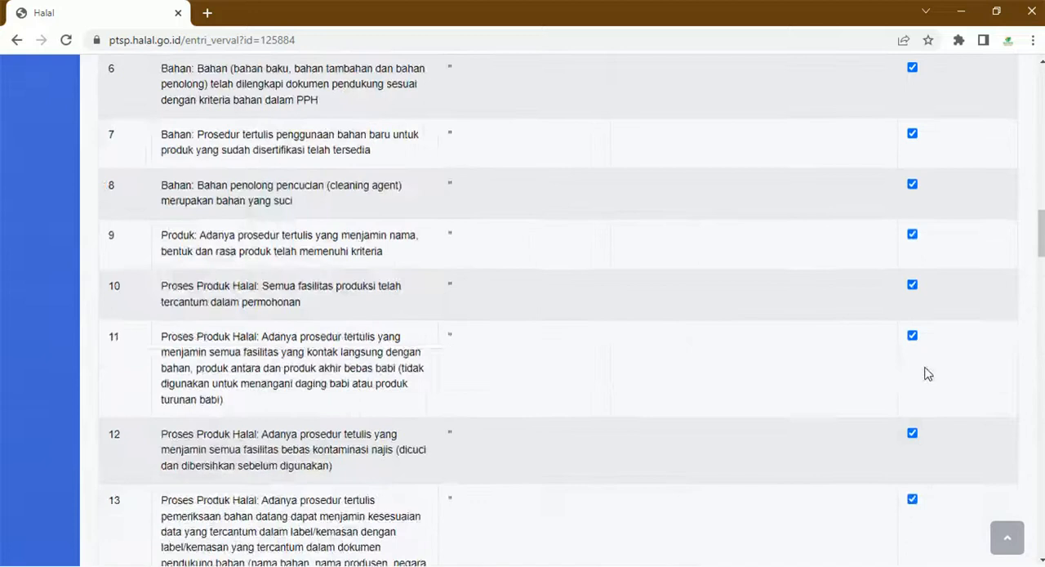
pyautogui.scroll(5, 925, 388)
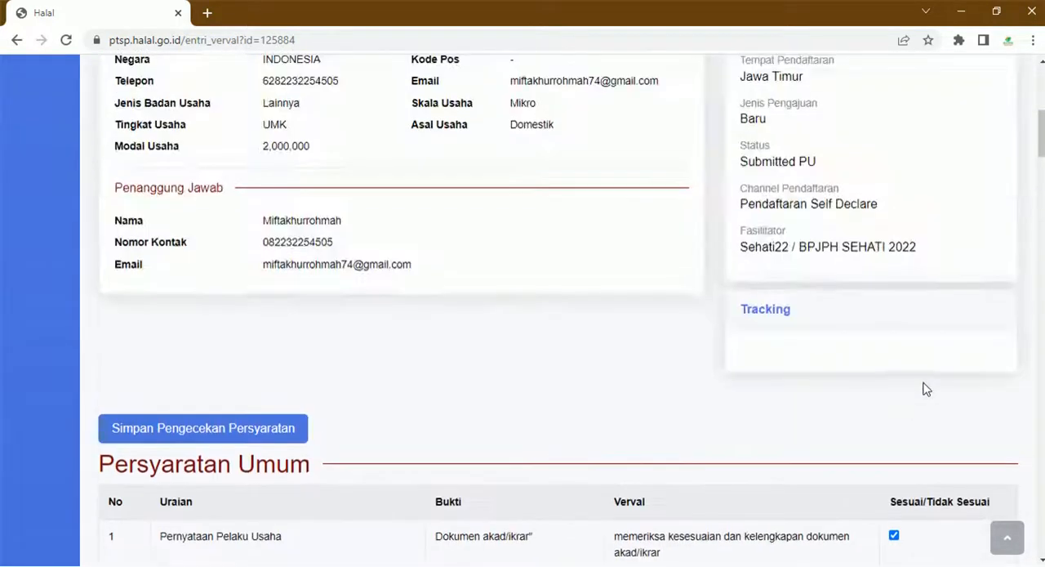
pyautogui.click(289, 443)
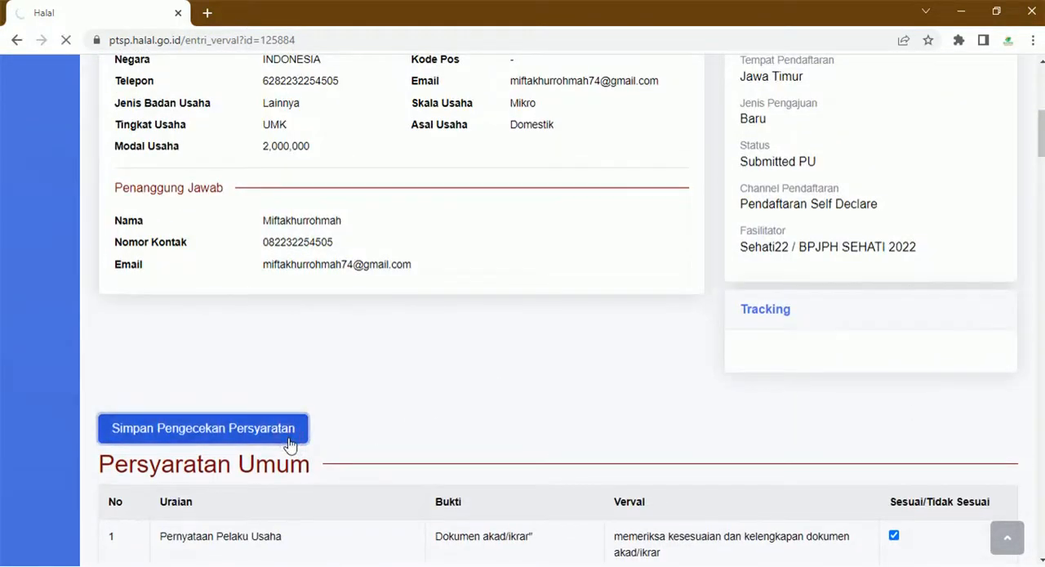
# - Generate the companion's verification report PDF with Cetak Laporan and return to the application page
pyautogui.scroll(-12, 459, 476)
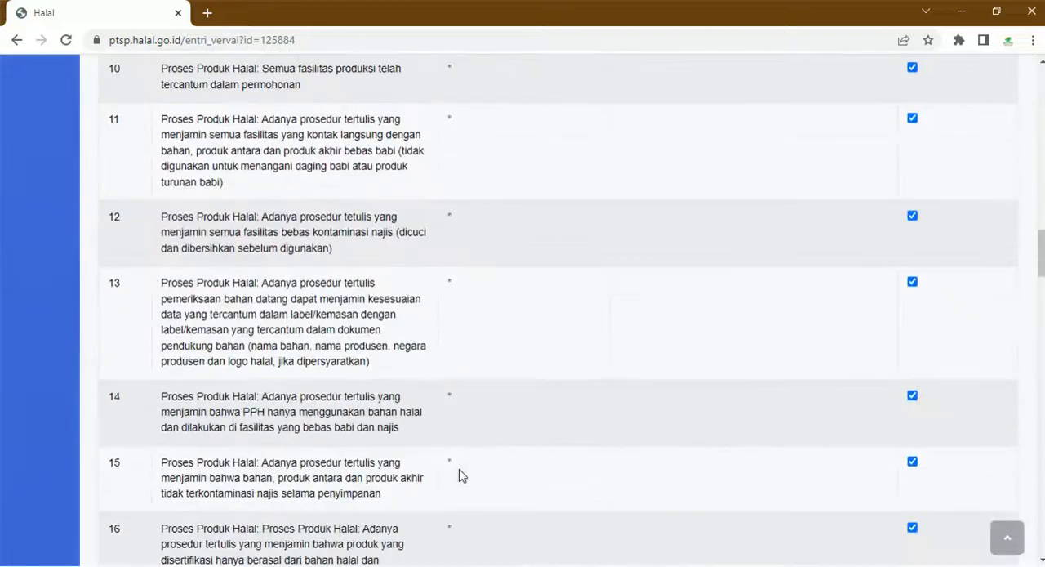
pyautogui.scroll(-20, 459, 476)
pyautogui.scroll(-8, 462, 491)
pyautogui.scroll(15, 465, 493)
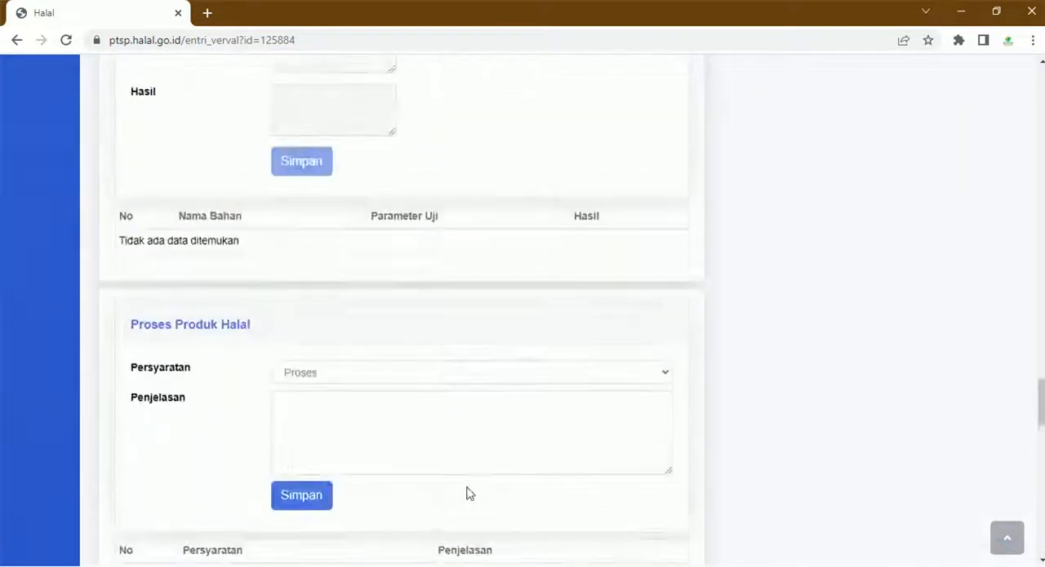
pyautogui.scroll(20, 469, 492)
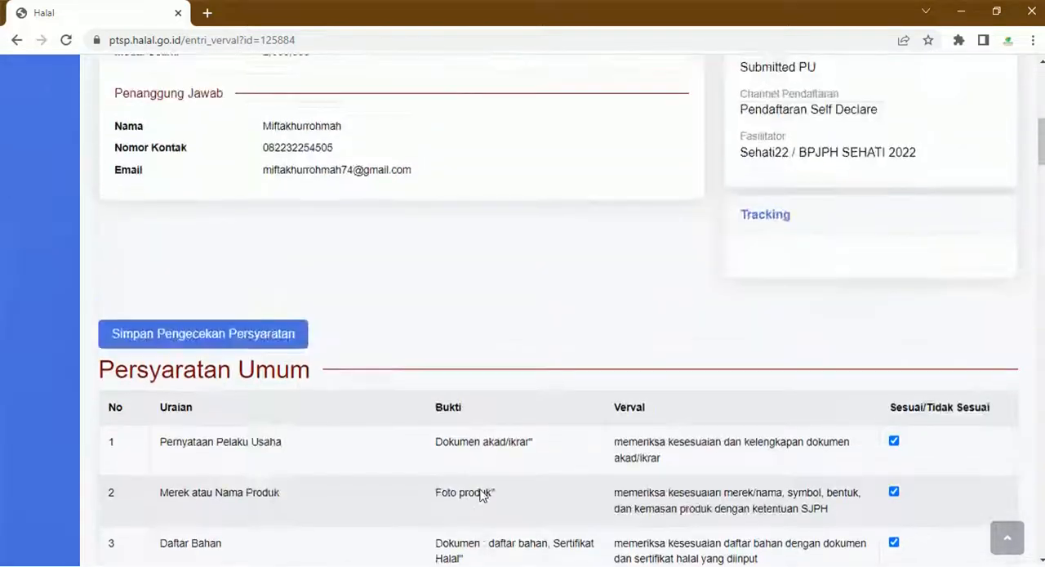
pyautogui.scroll(10, 482, 496)
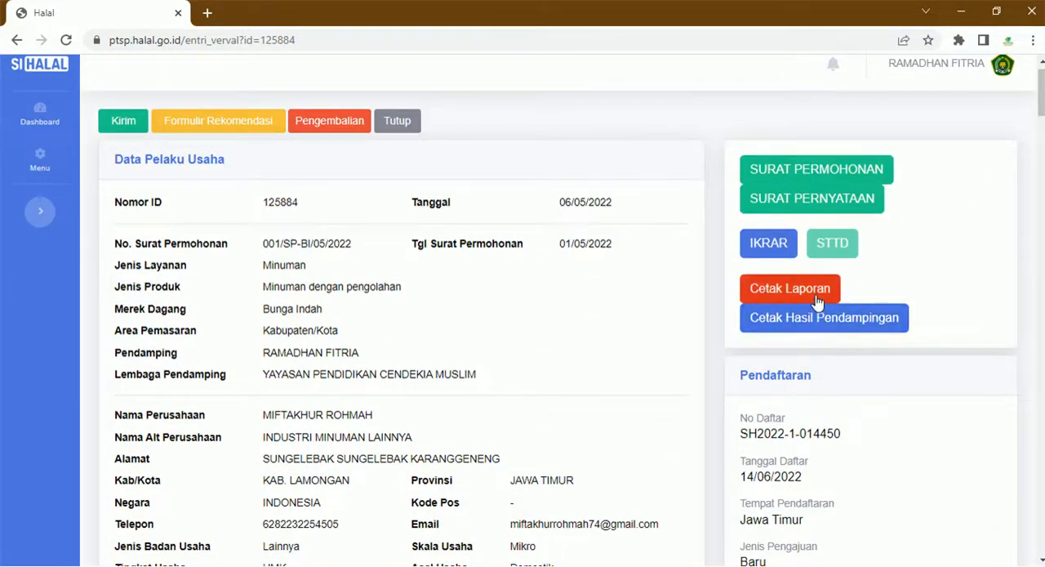
pyautogui.click(815, 292)
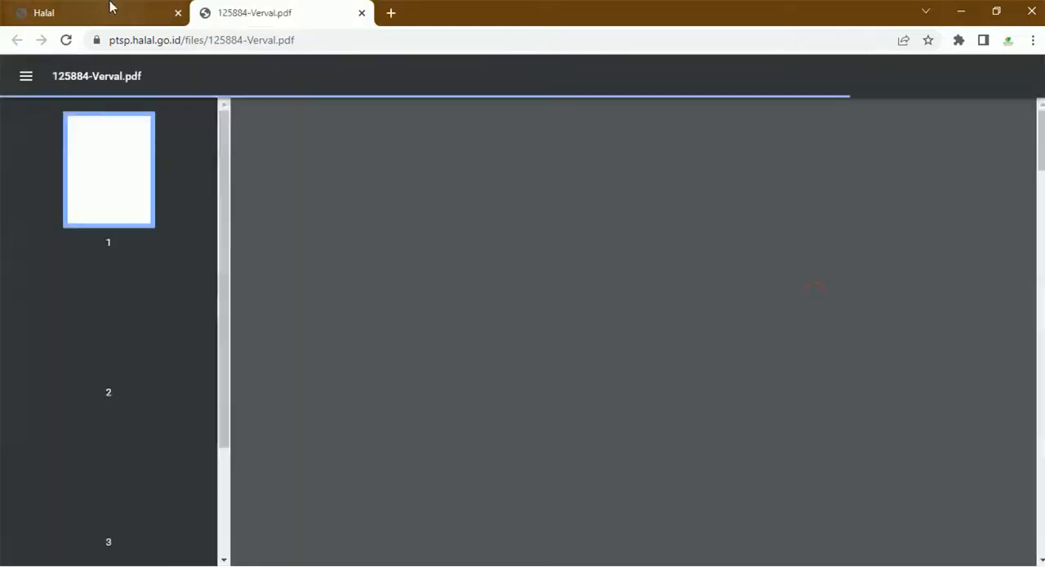
pyautogui.click(108, 8)
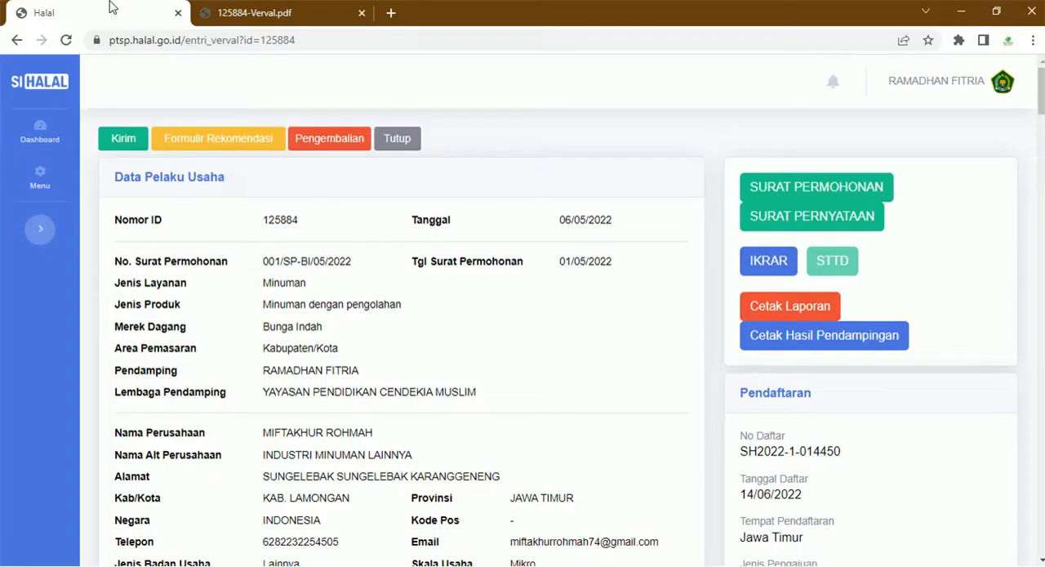
# - Generate the Hasil Pendampingan PDF and save it to the Downloads folder under its suggested name
pyautogui.click(768, 350)
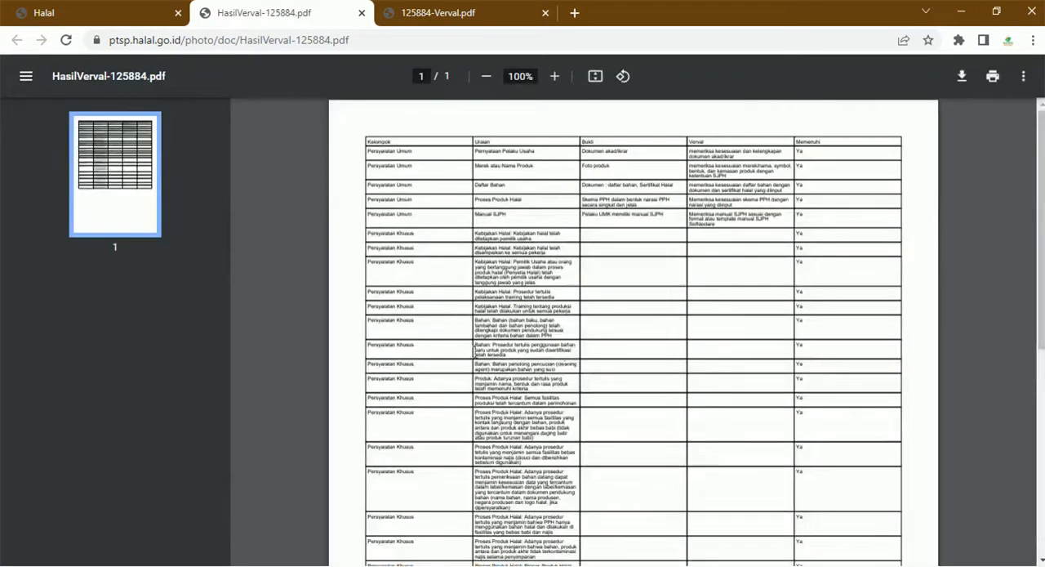
pyautogui.scroll(-6, 739, 347)
pyautogui.scroll(6, 812, 236)
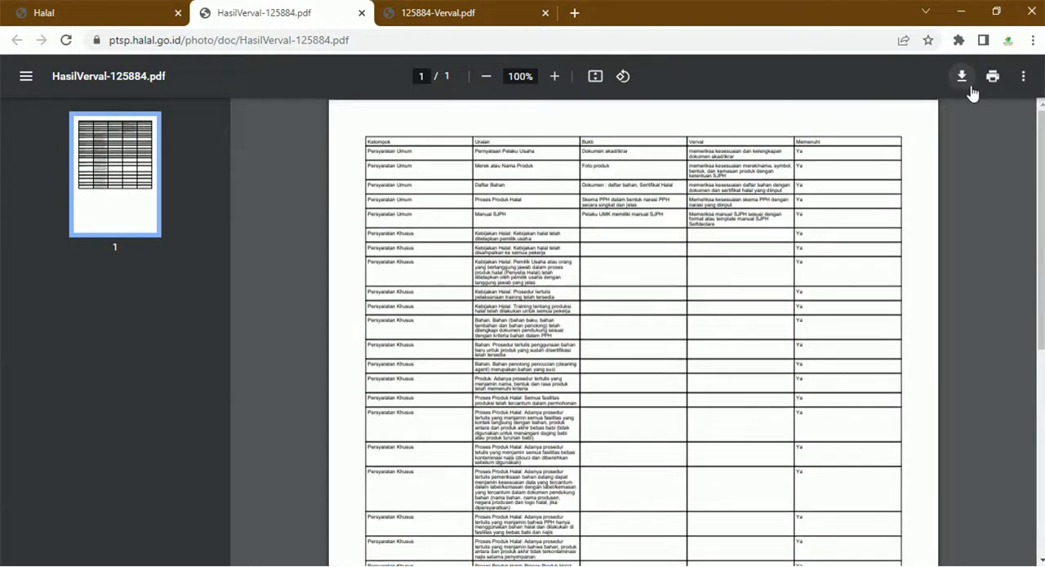
pyautogui.click(963, 82)
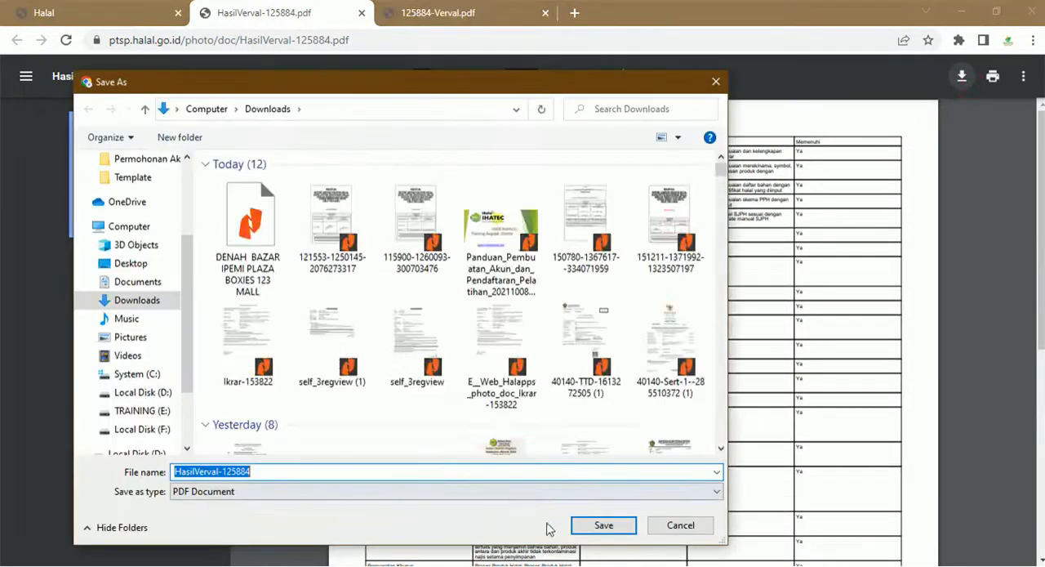
pyautogui.click(604, 525)
# - Review the Laporan Hasil Pendampingan PPH through its product photos and download it, closing both PDFs
pyautogui.click(522, 13)
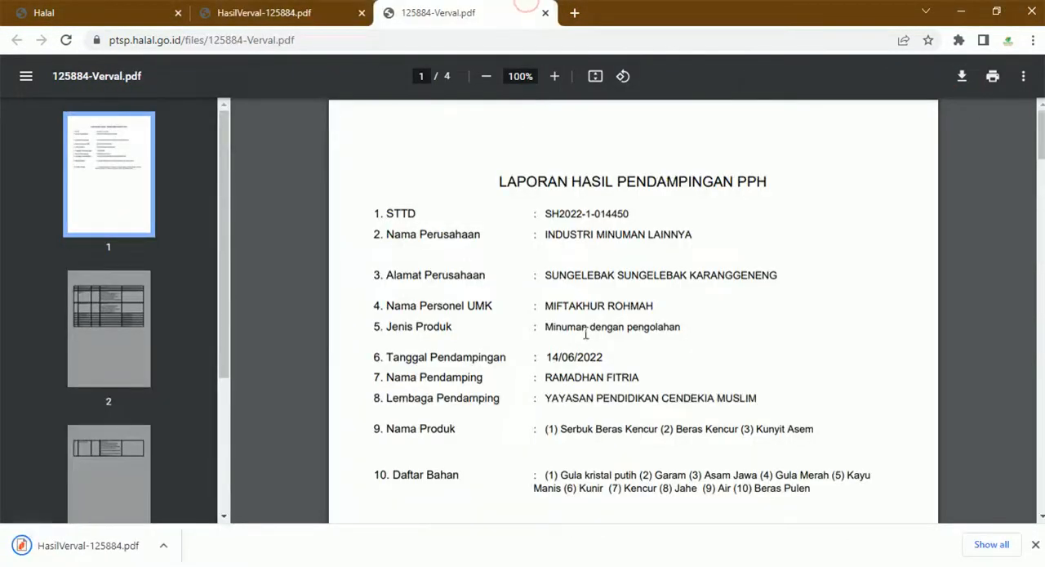
pyautogui.scroll(-2, 585, 333)
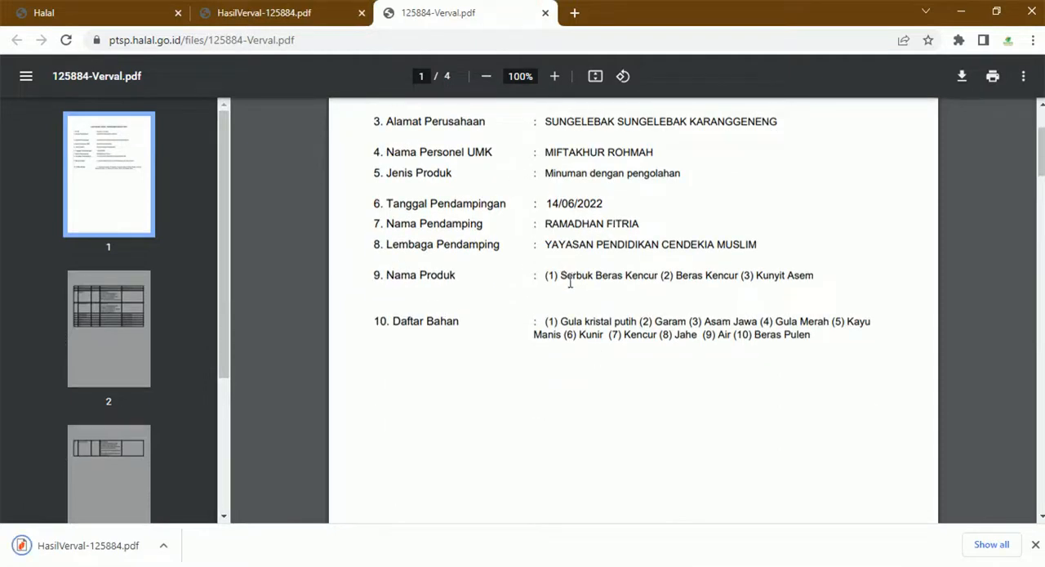
pyautogui.scroll(-9, 570, 282)
pyautogui.scroll(-10, 585, 333)
pyautogui.scroll(2, 586, 345)
pyautogui.scroll(-10, 585, 345)
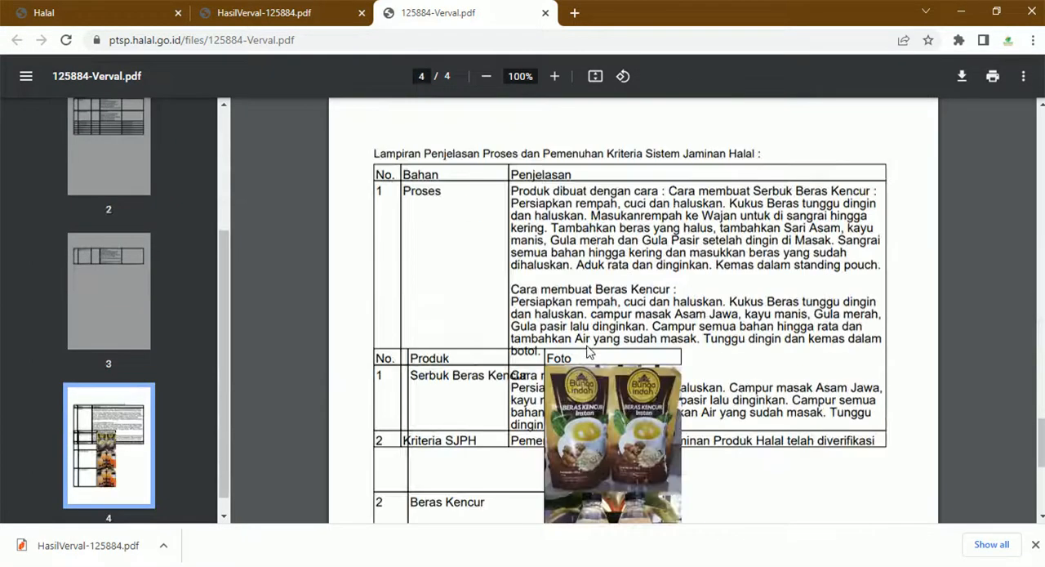
pyautogui.scroll(-5, 590, 351)
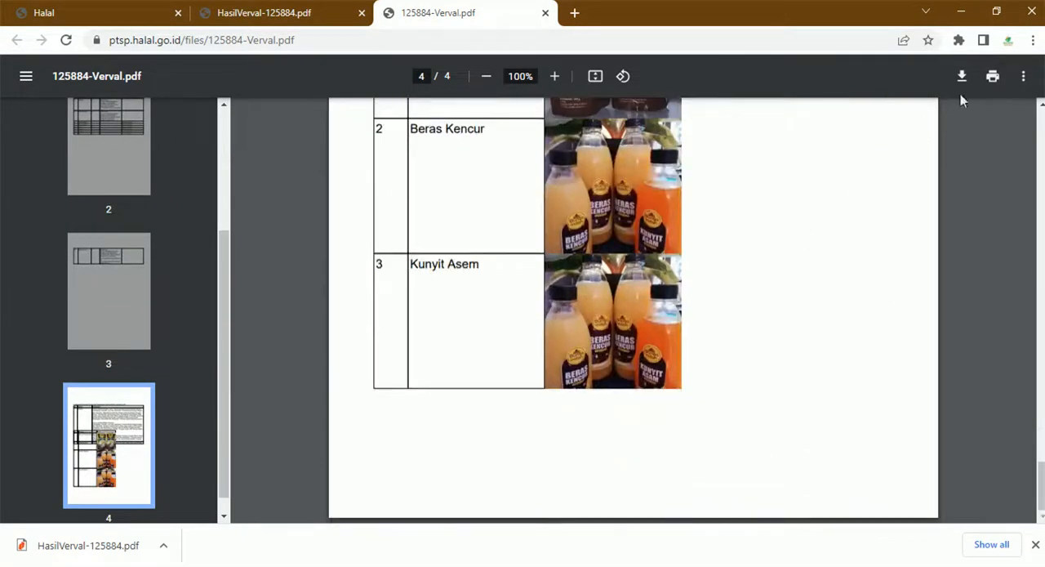
pyautogui.click(961, 76)
pyautogui.click(617, 526)
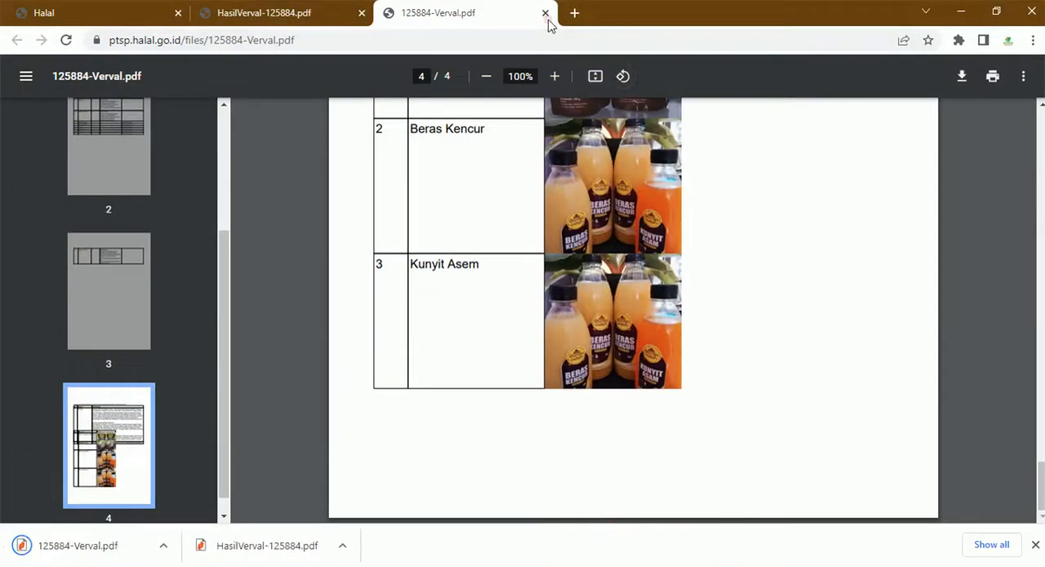
pyautogui.click(545, 13)
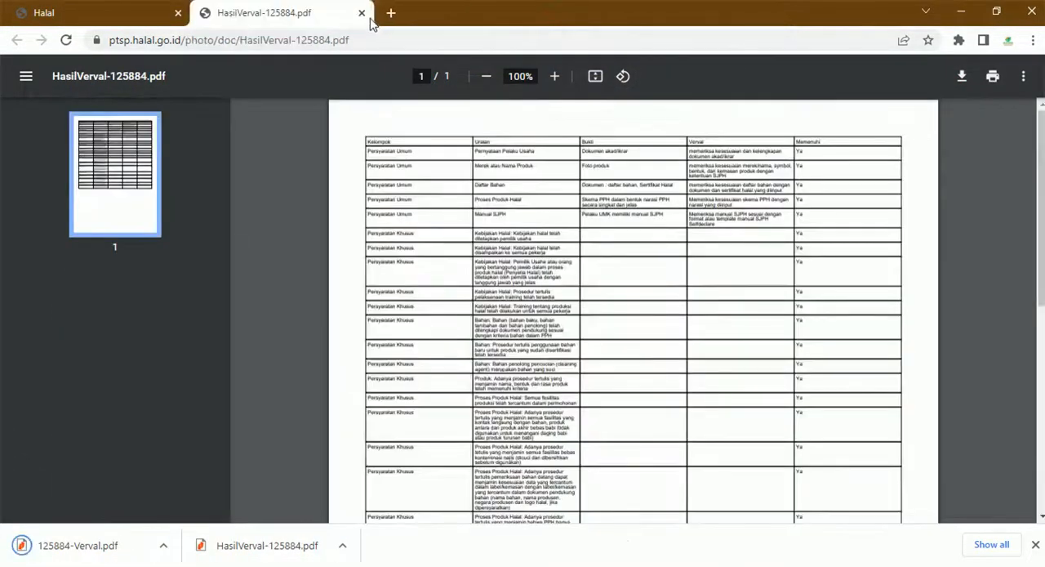
pyautogui.click(362, 13)
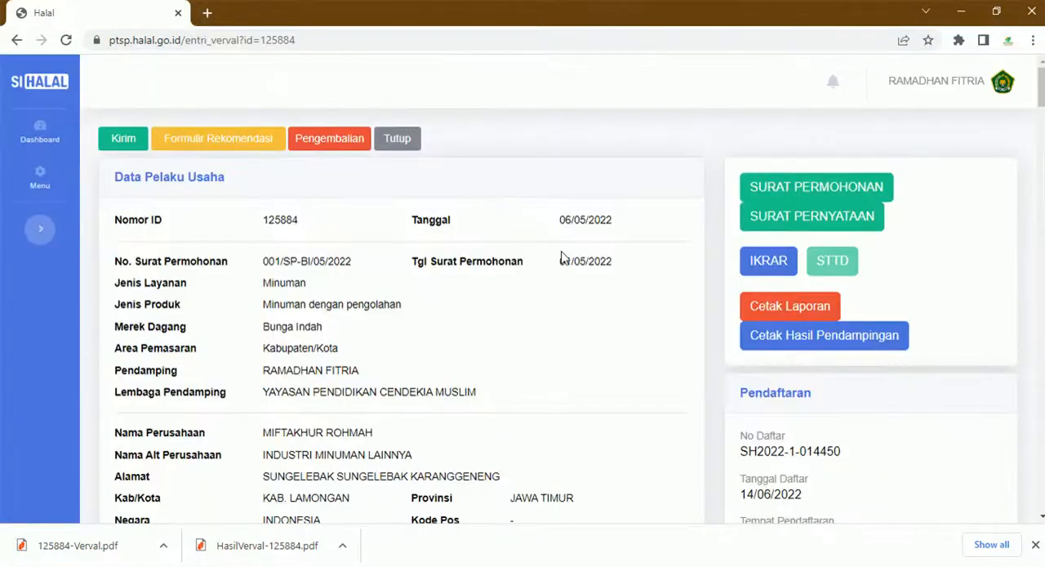
# - Draft the document return note "Tolong lengkapi bagian bahan di SJPH" and discard it without returning the application
pyautogui.click(334, 148)
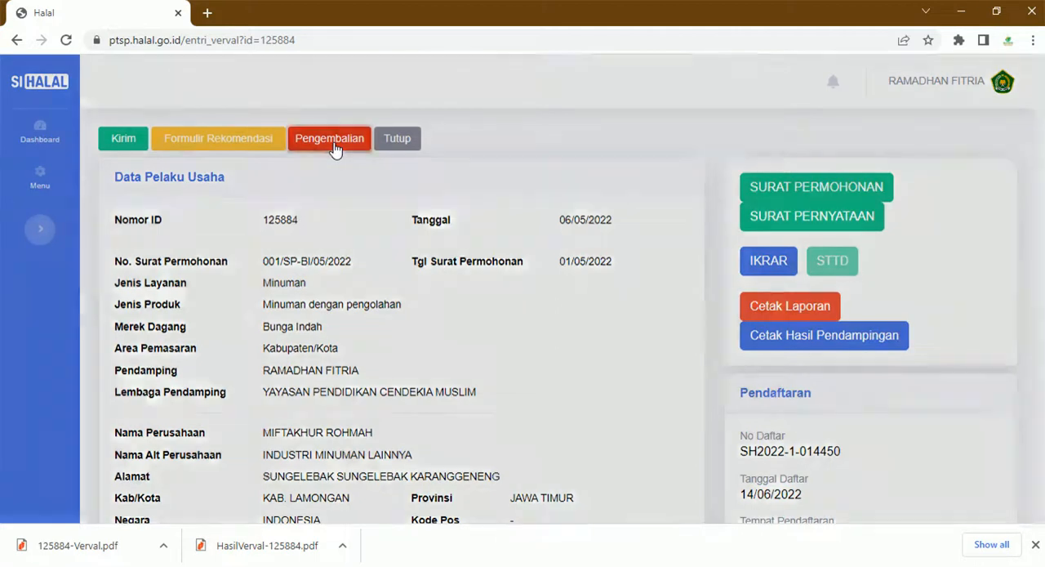
pyautogui.click(389, 174)
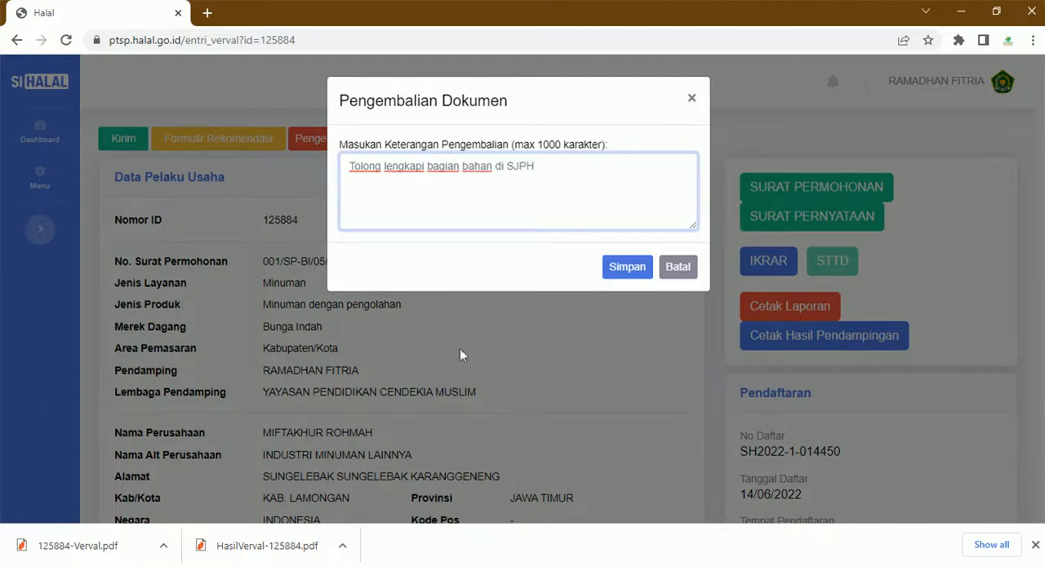
pyautogui.click(669, 275)
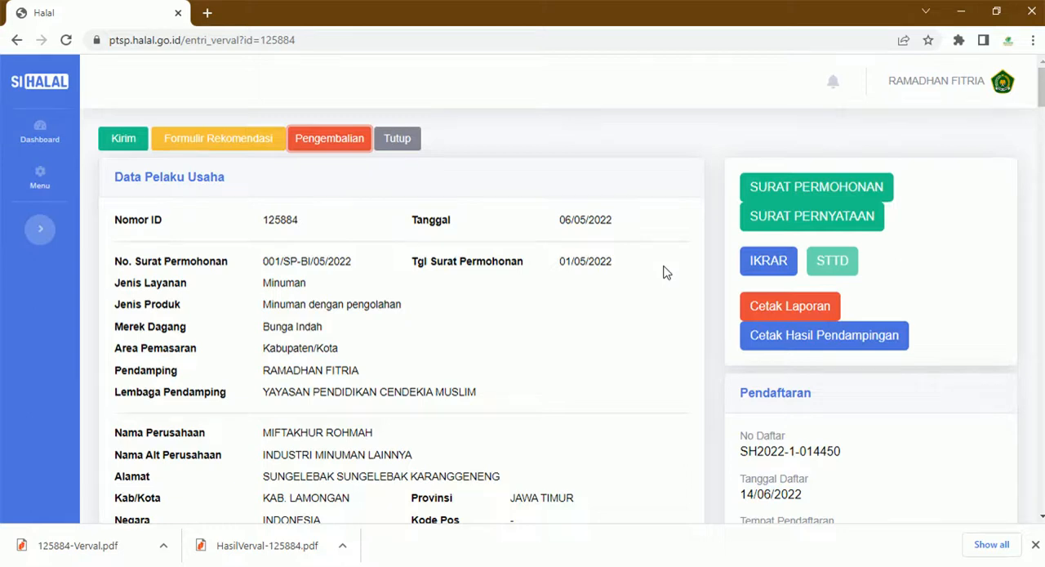
# - Generate the recommendation form for the application and open its downloaded PDF
pyautogui.click(220, 143)
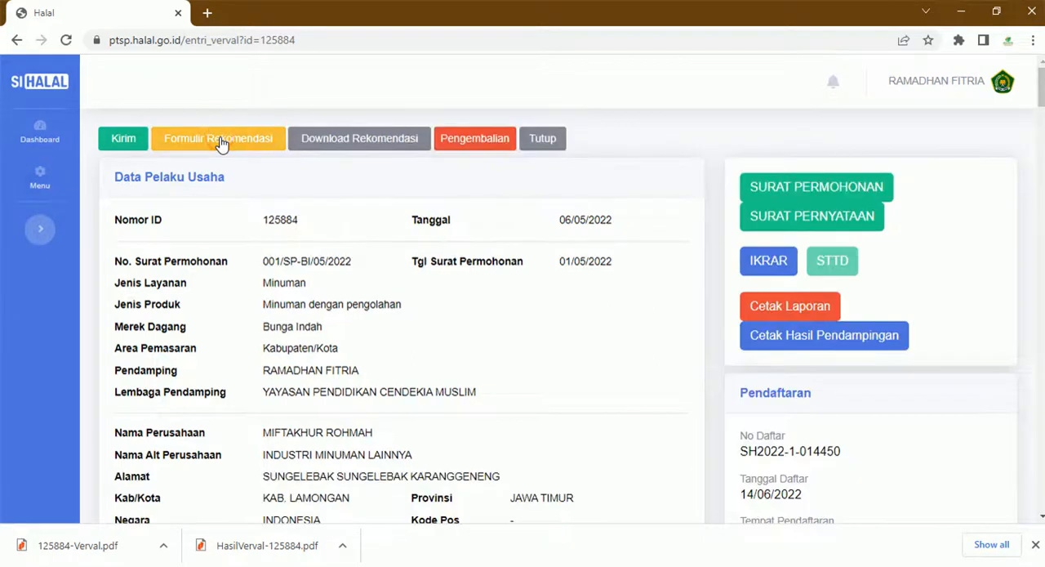
pyautogui.click(366, 153)
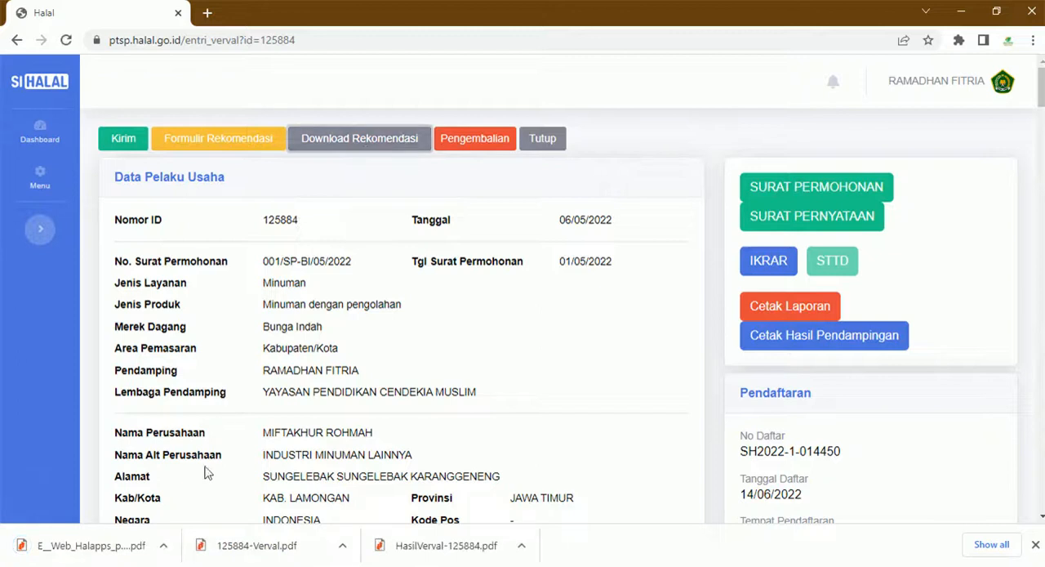
pyautogui.click(90, 545)
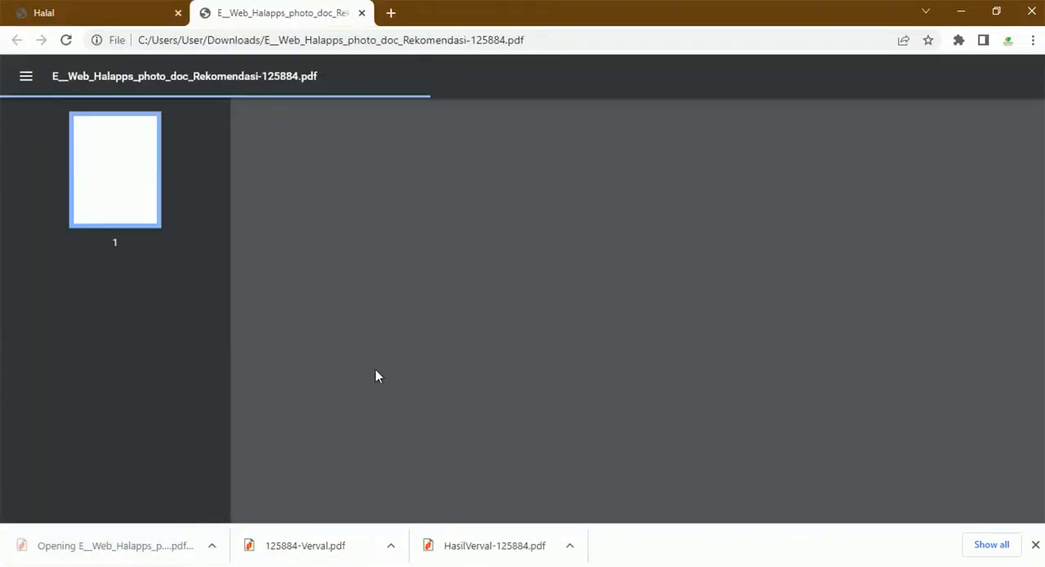
# - Examine the companion, business and recommendation details in the Rekomendasi PDF and close it
pyautogui.scroll(-6, 624, 309)
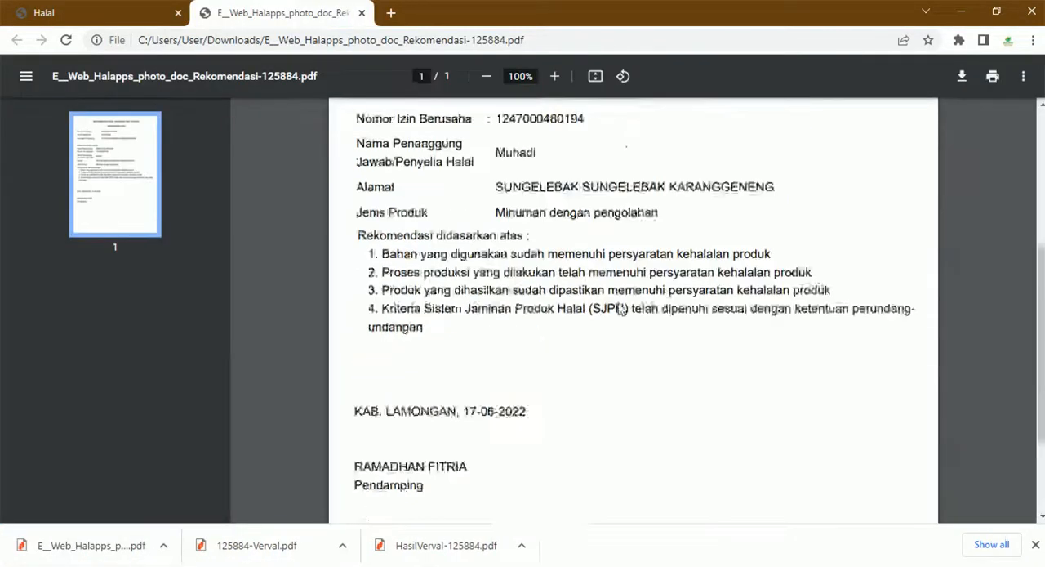
pyautogui.scroll(1, 507, 310)
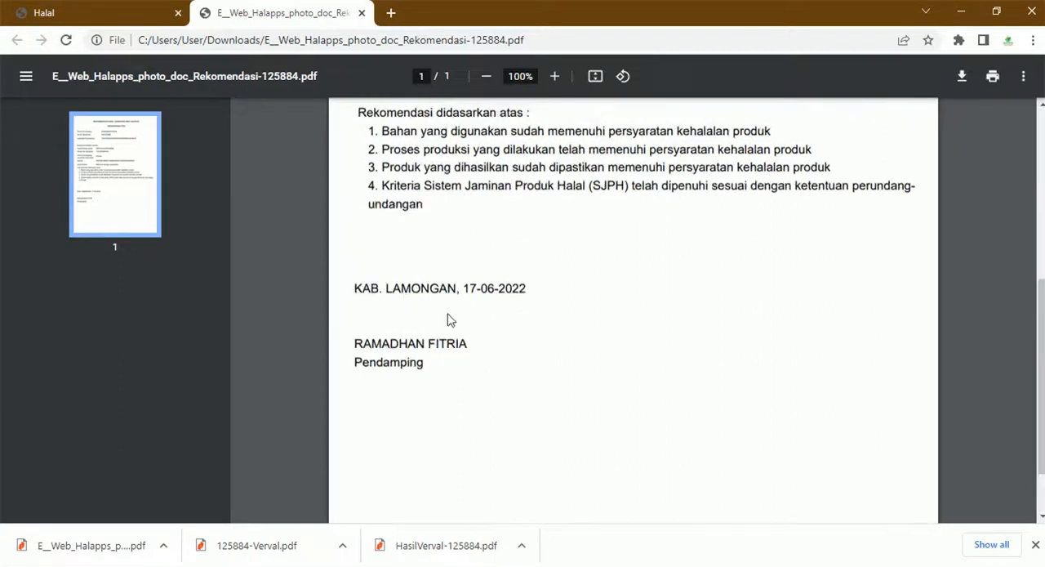
pyautogui.scroll(4, 445, 338)
pyautogui.scroll(1, 441, 345)
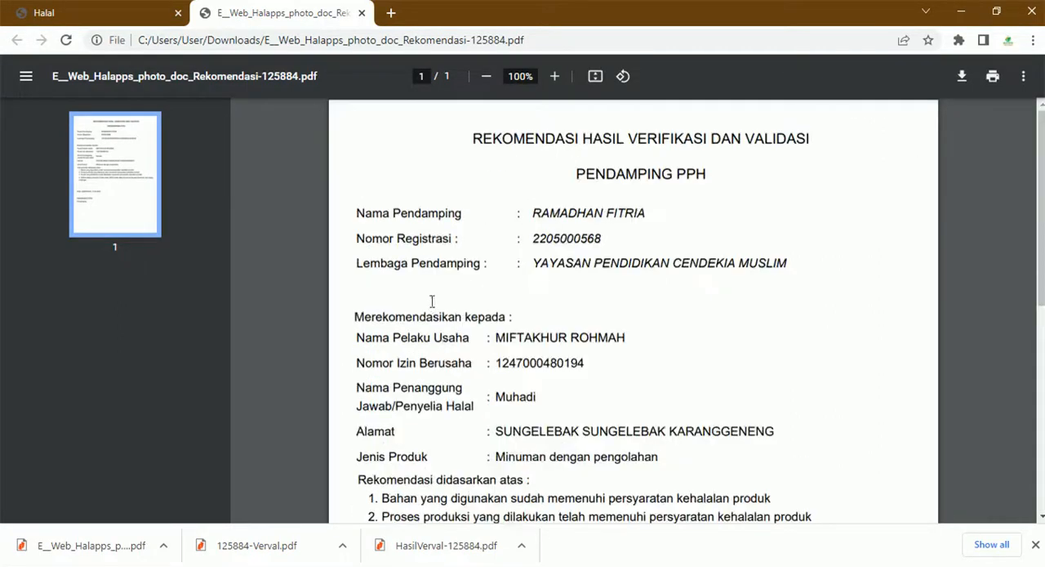
pyautogui.scroll(-1, 434, 304)
pyautogui.click(361, 17)
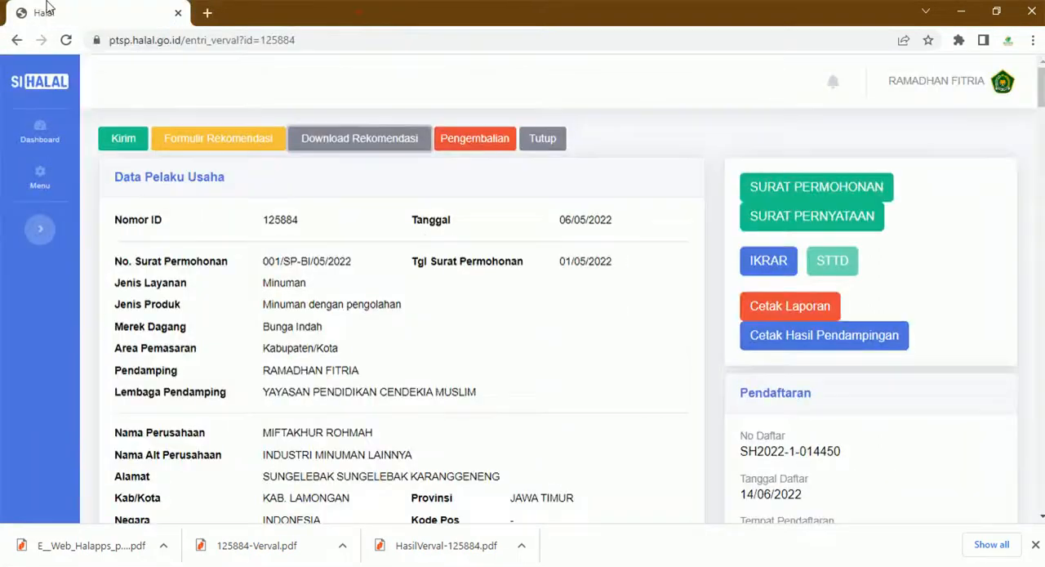
pyautogui.scroll(-1, 204, 238)
pyautogui.scroll(-3, 204, 238)
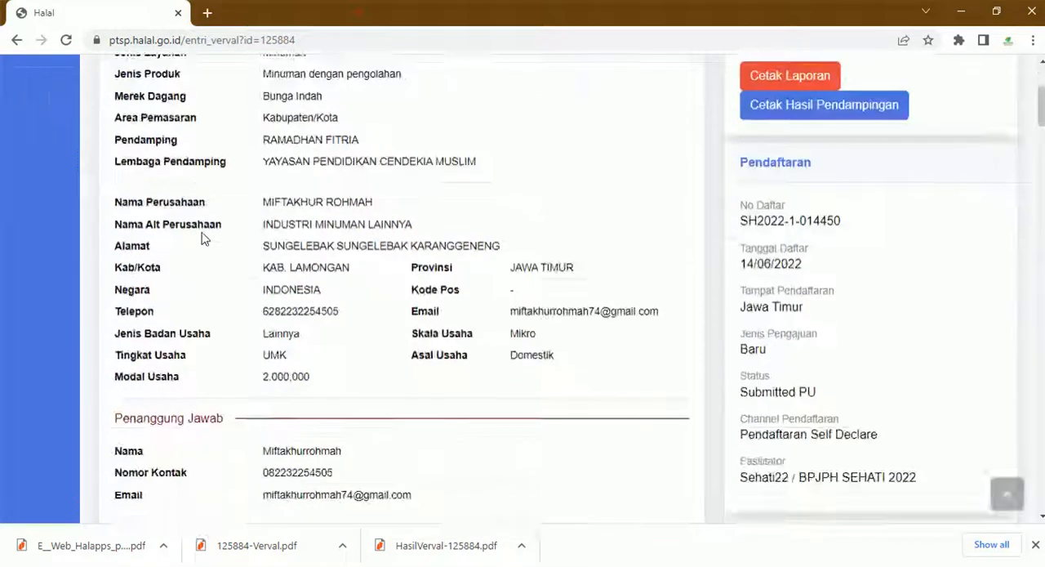
pyautogui.scroll(-4, 204, 238)
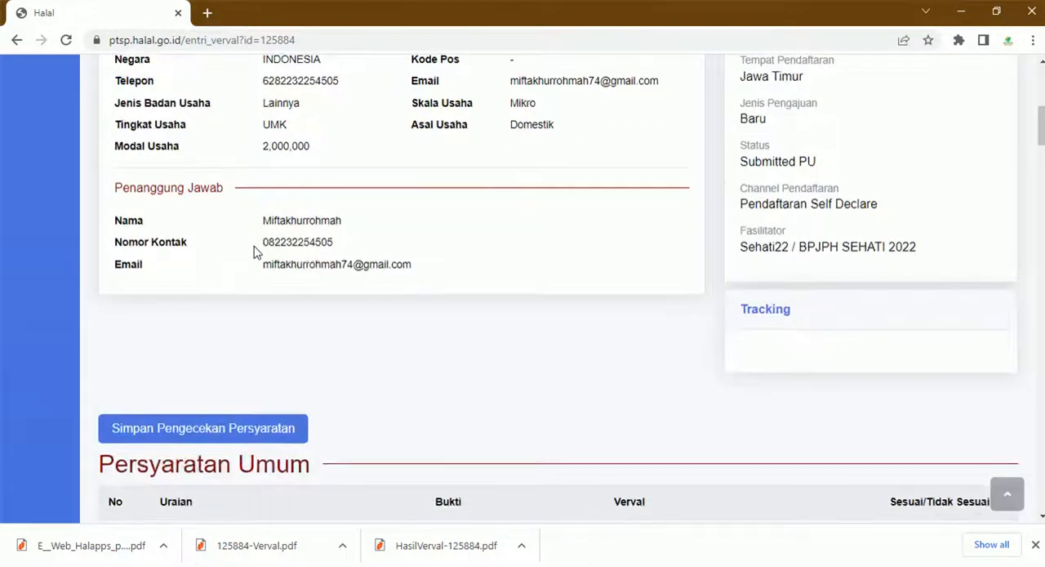
pyautogui.scroll(4, 294, 262)
pyautogui.scroll(-4, 296, 265)
pyautogui.scroll(-3, 304, 269)
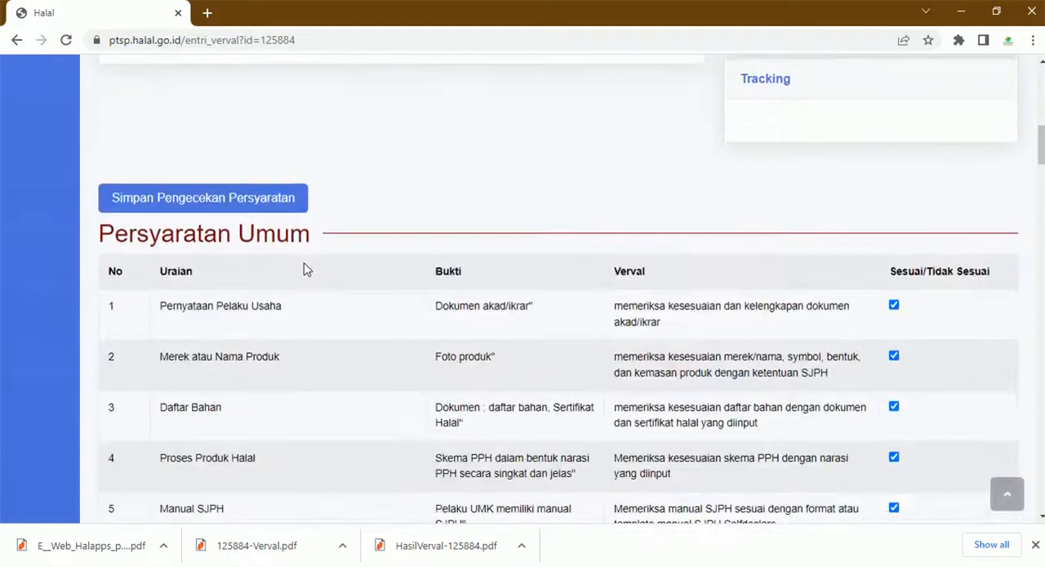
pyautogui.scroll(12, 303, 270)
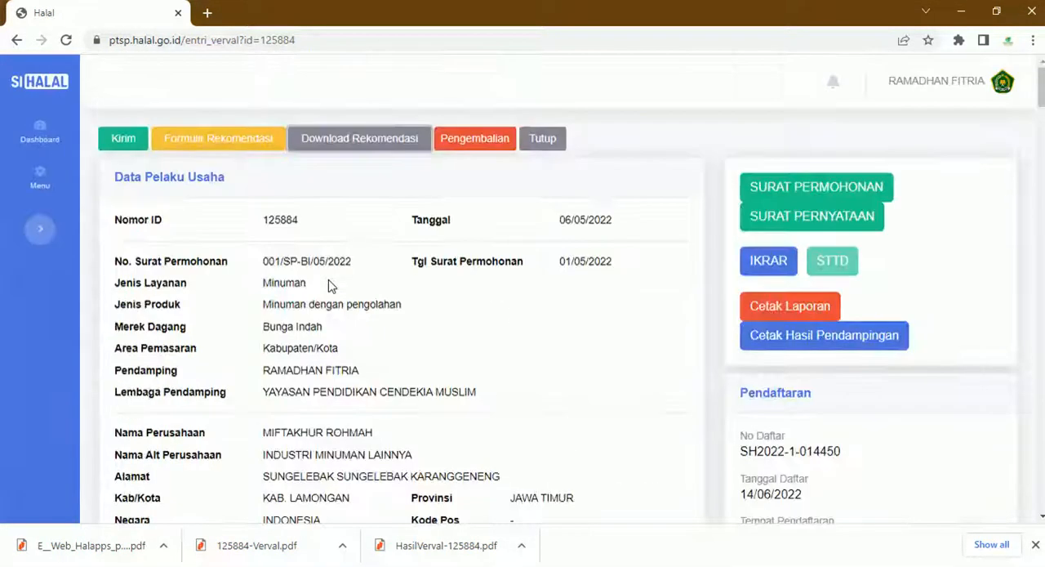
pyautogui.click(135, 138)
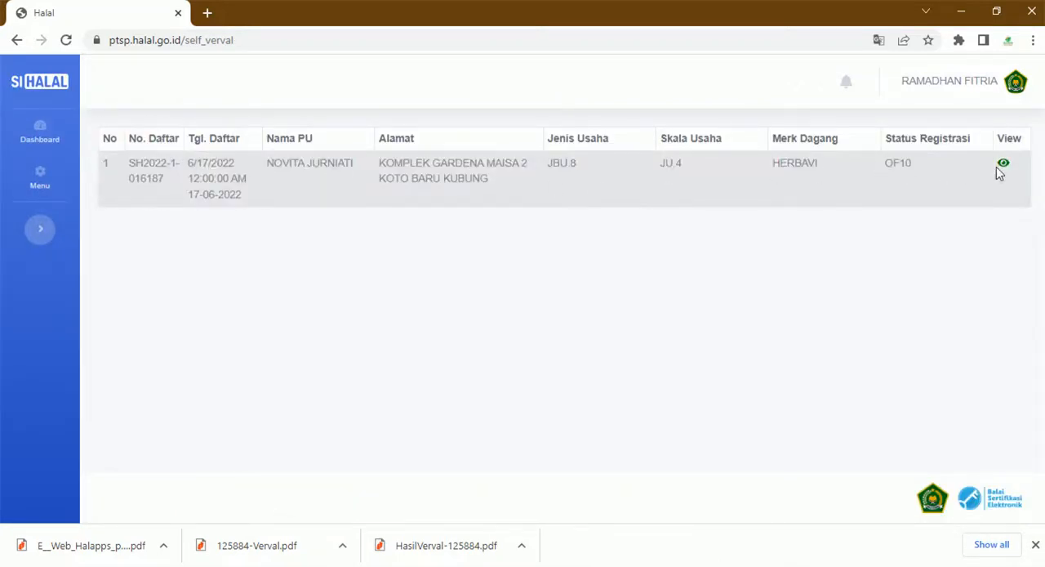
# - Open Informasi Sertifikasi Self Declare and filter the applications by the status Dikirim ke Komisi Fatwa
pyautogui.click(38, 175)
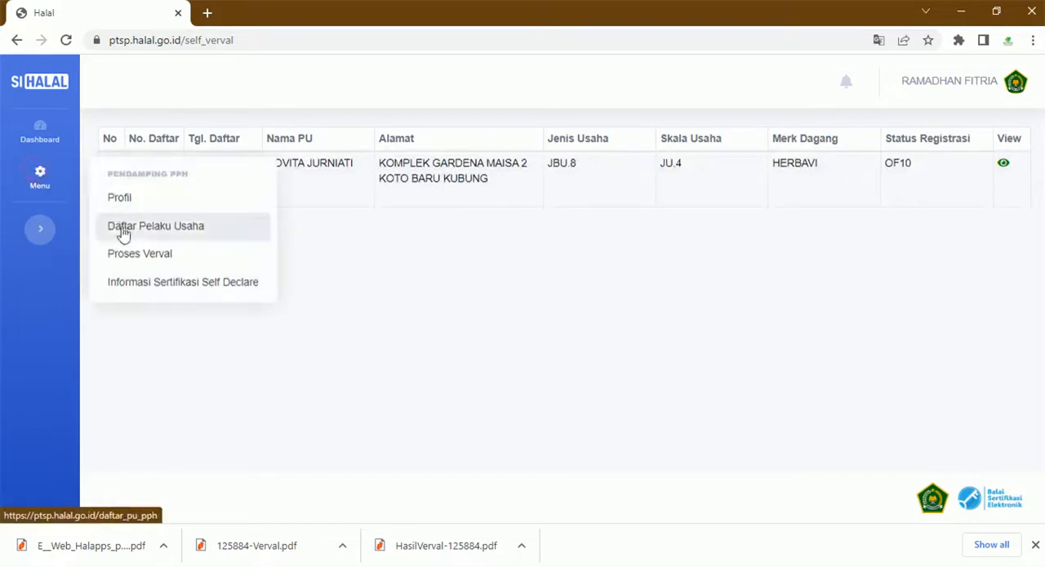
pyautogui.click(143, 283)
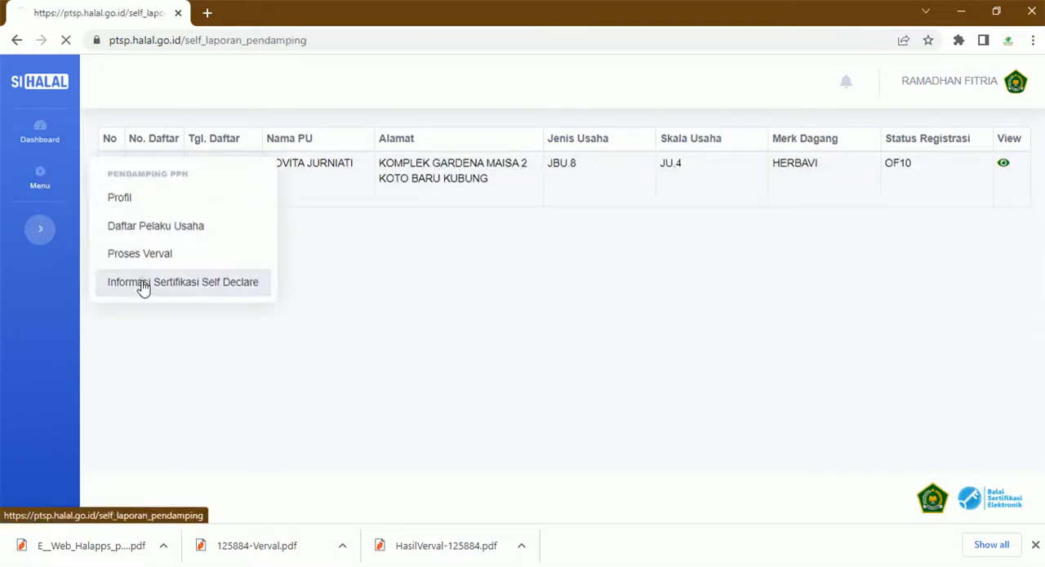
pyautogui.click(177, 138)
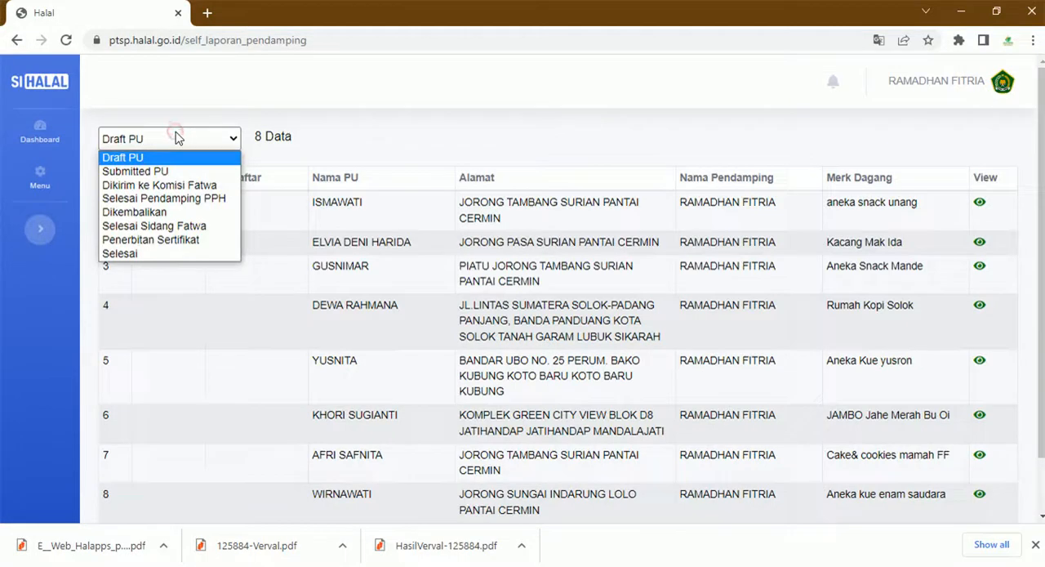
pyautogui.click(191, 187)
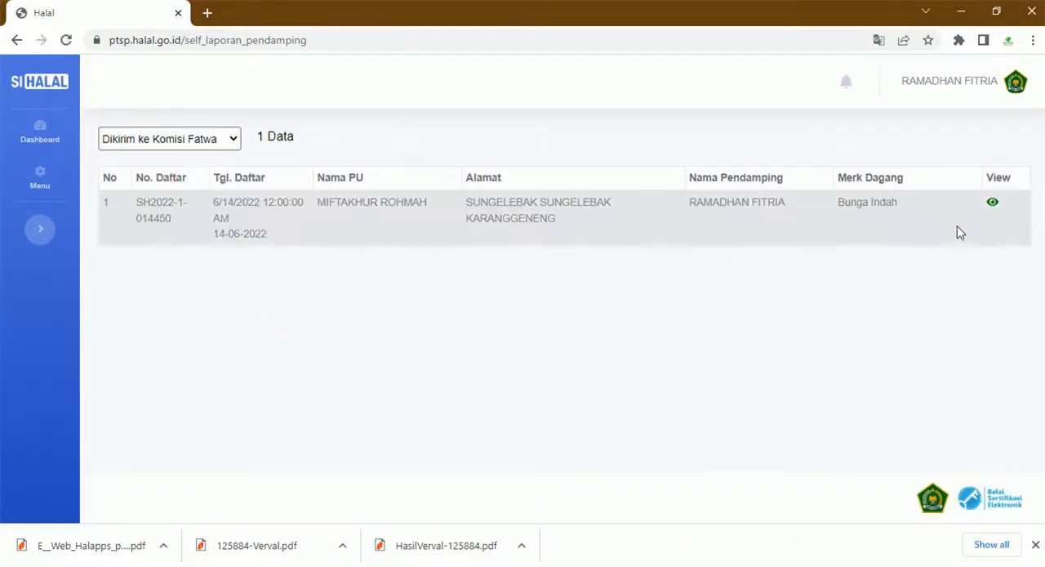
# - Open the Bunga Indah application's details and review its materials list, halal supervisor and tracking history
pyautogui.click(993, 204)
pyautogui.scroll(-10, 824, 368)
pyautogui.scroll(-6, 823, 370)
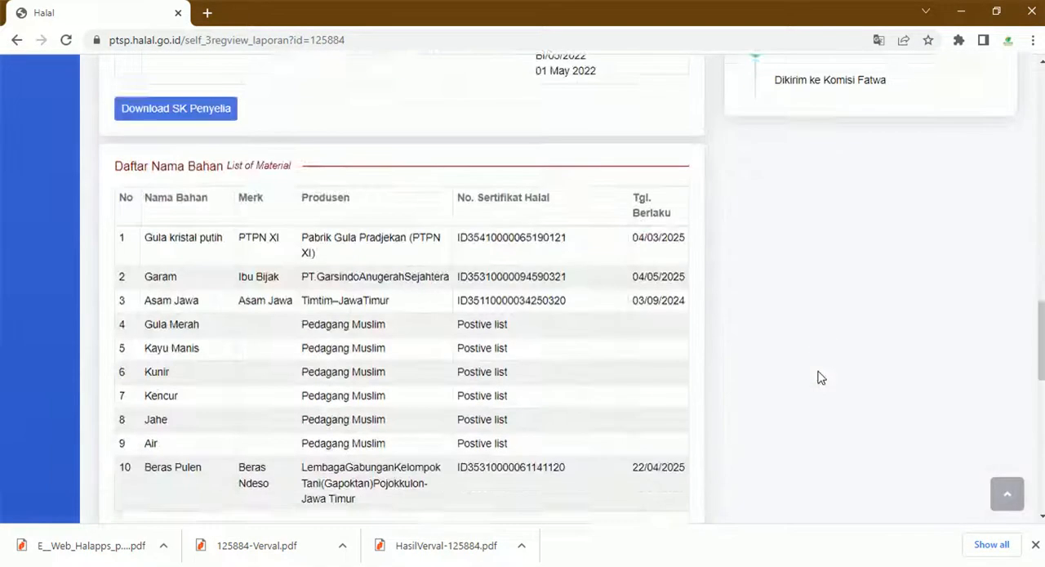
pyautogui.scroll(2, 820, 374)
pyautogui.scroll(5, 749, 275)
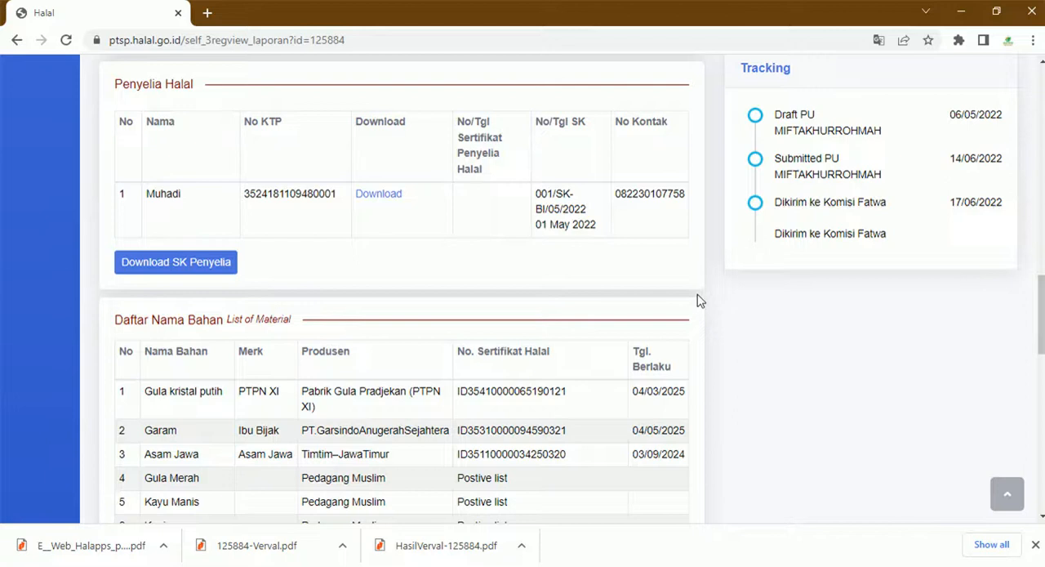
pyautogui.scroll(15, 702, 297)
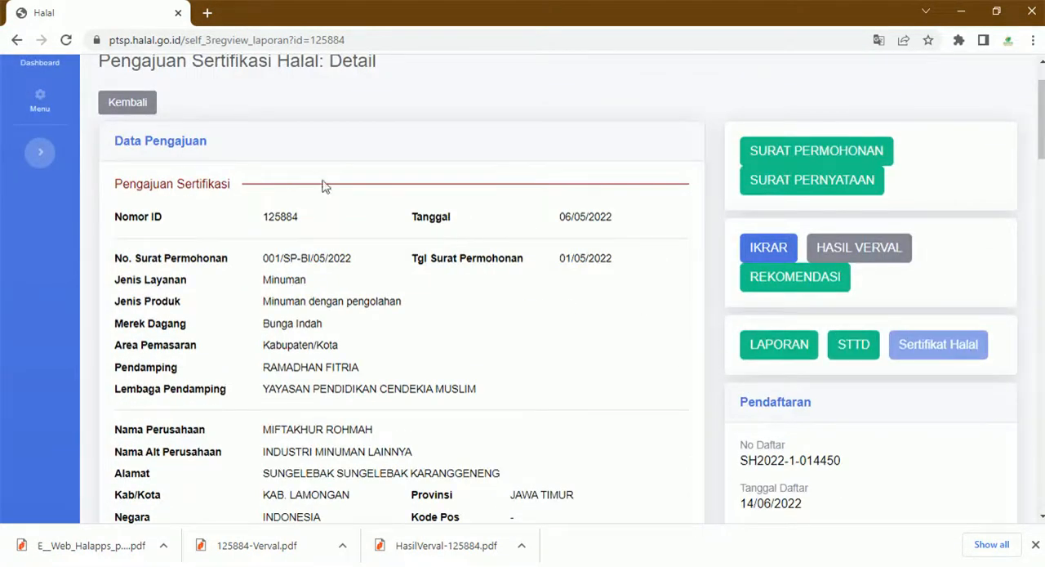
# - Open the application's STTD document receipt, review it, download the PDF and close it
pyautogui.click(845, 358)
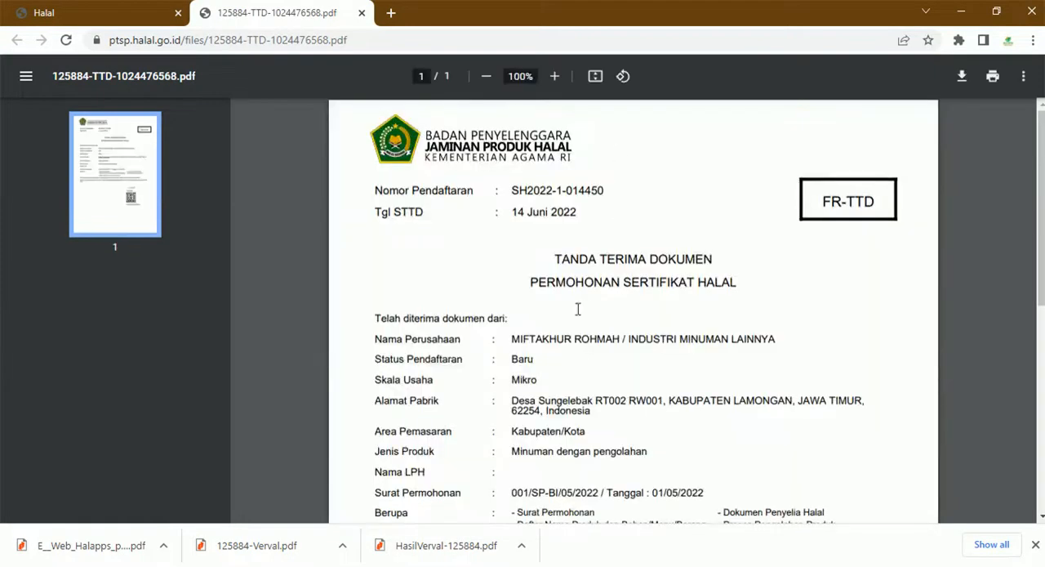
pyautogui.scroll(-2, 553, 359)
pyautogui.scroll(-5, 551, 372)
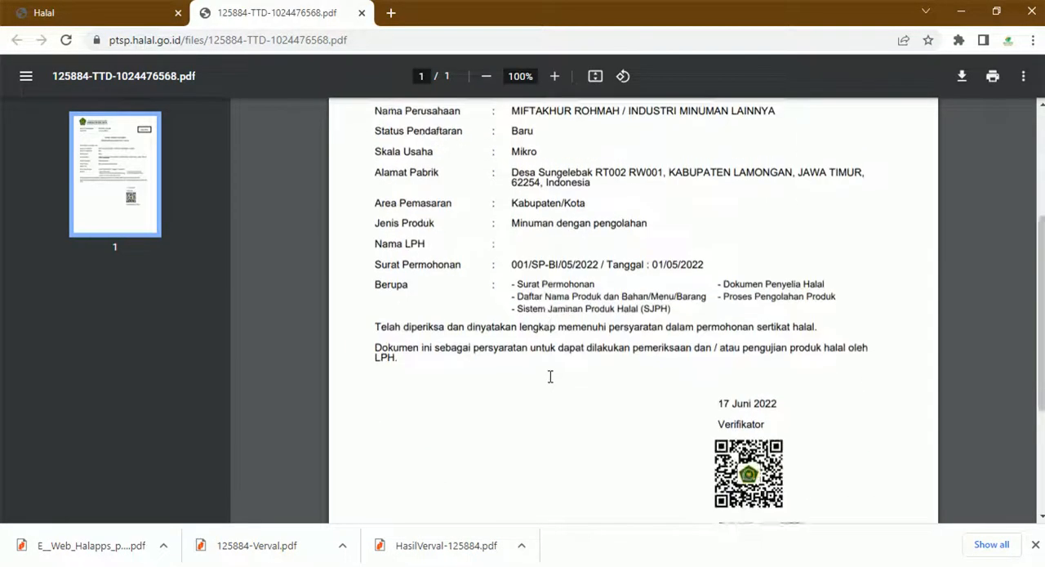
pyautogui.scroll(7, 551, 376)
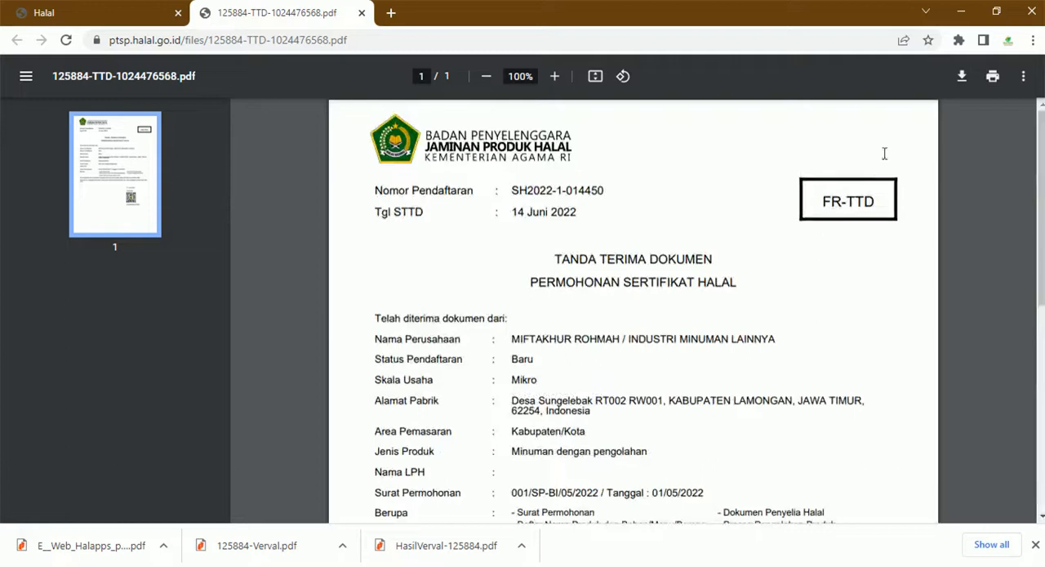
pyautogui.click(966, 87)
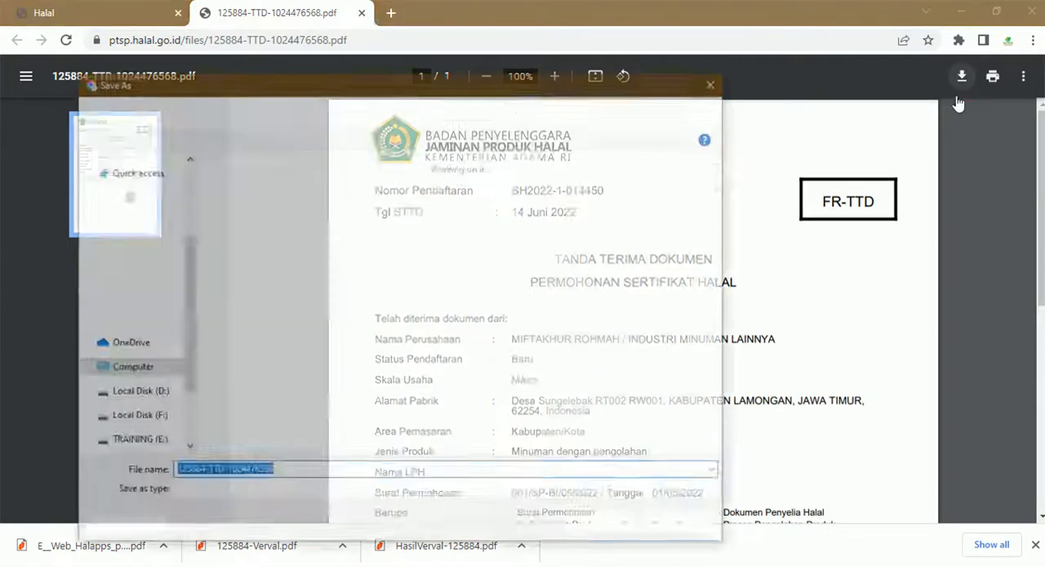
pyautogui.click(603, 524)
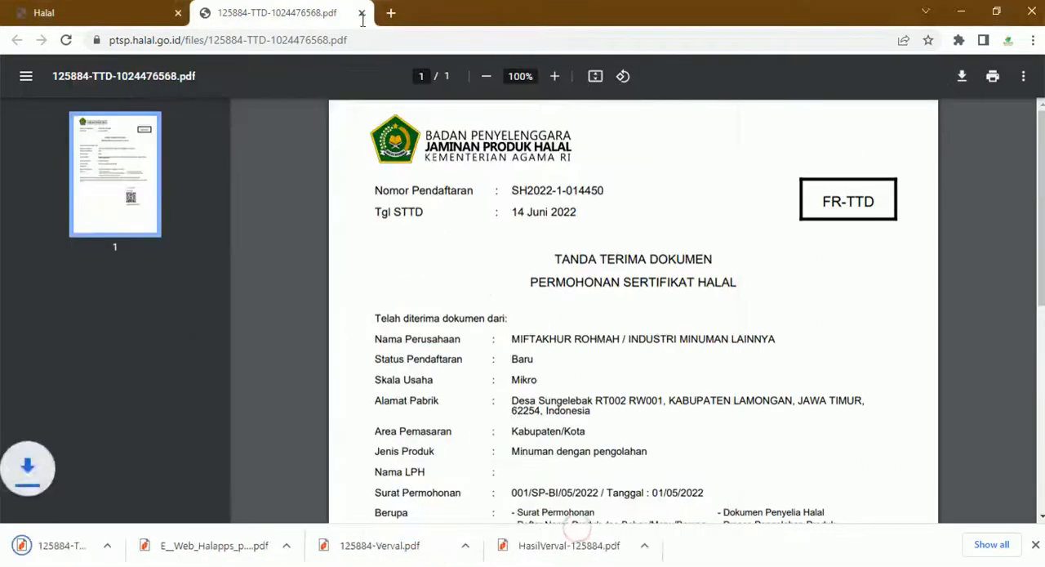
pyautogui.click(362, 12)
# - Leave the application details and return to the SIHALAL dashboard
pyautogui.scroll(2, 207, 243)
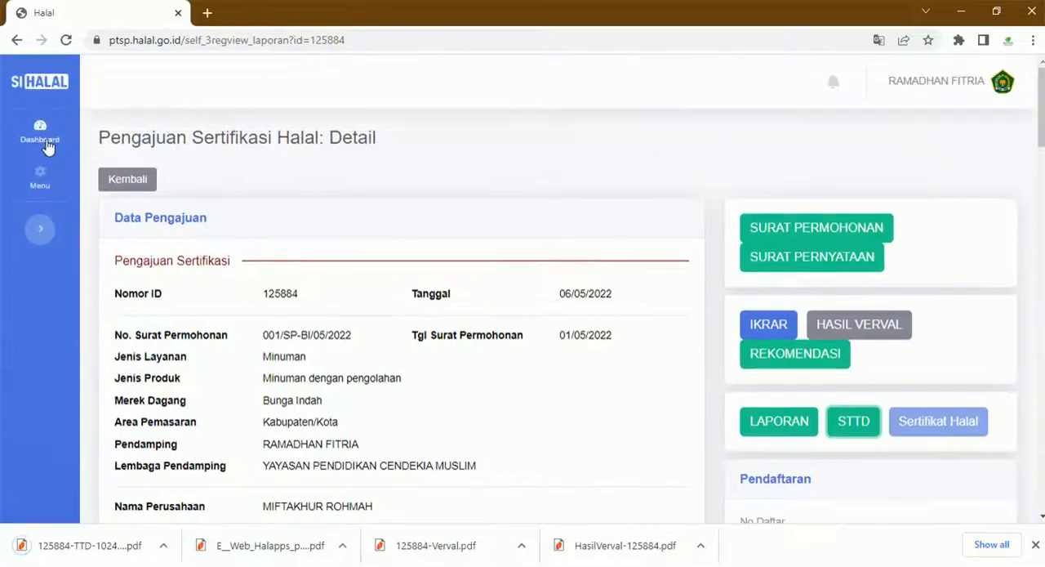
pyautogui.click(122, 180)
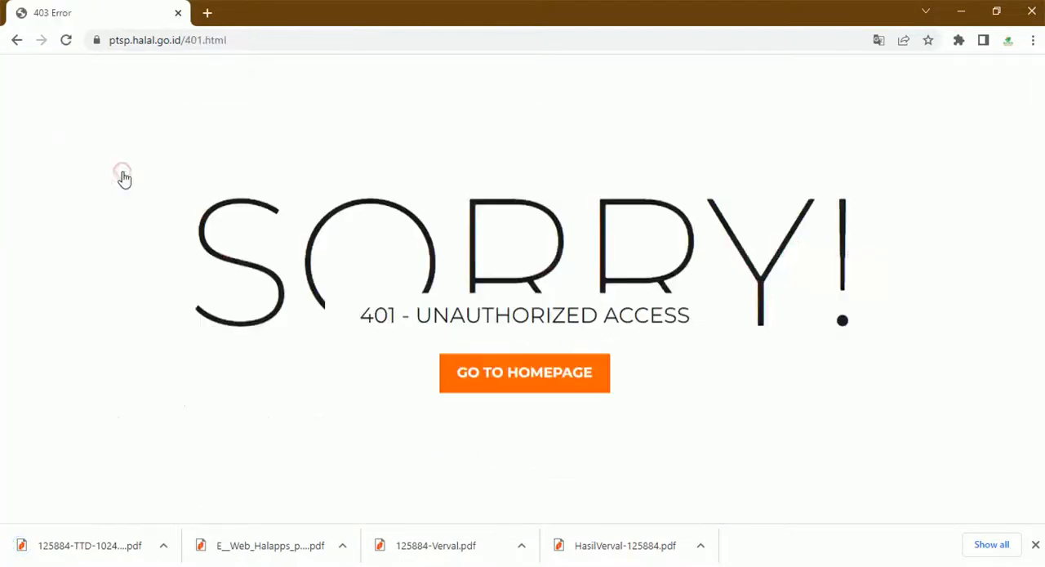
pyautogui.click(17, 40)
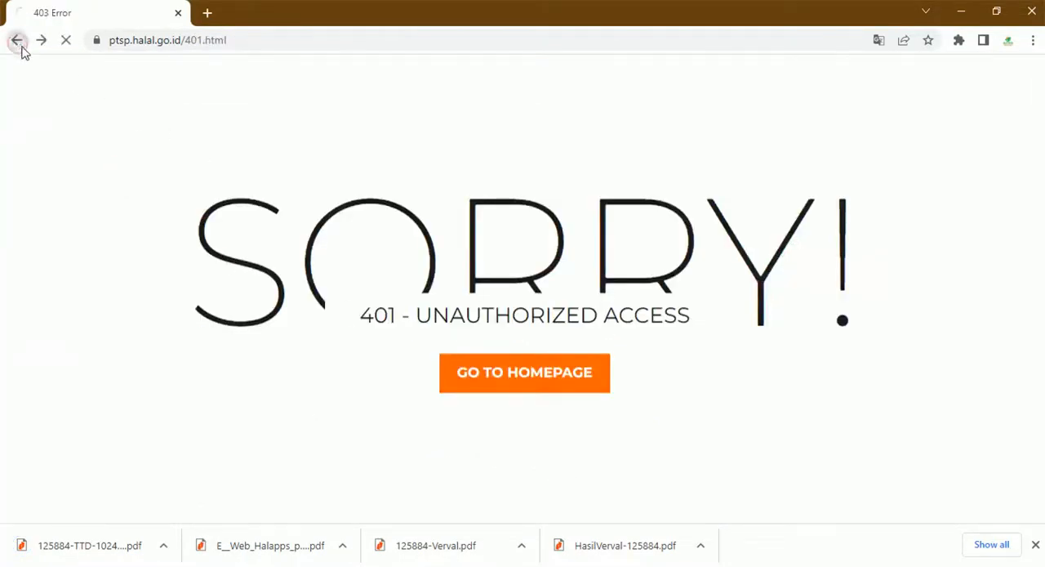
pyautogui.click(46, 131)
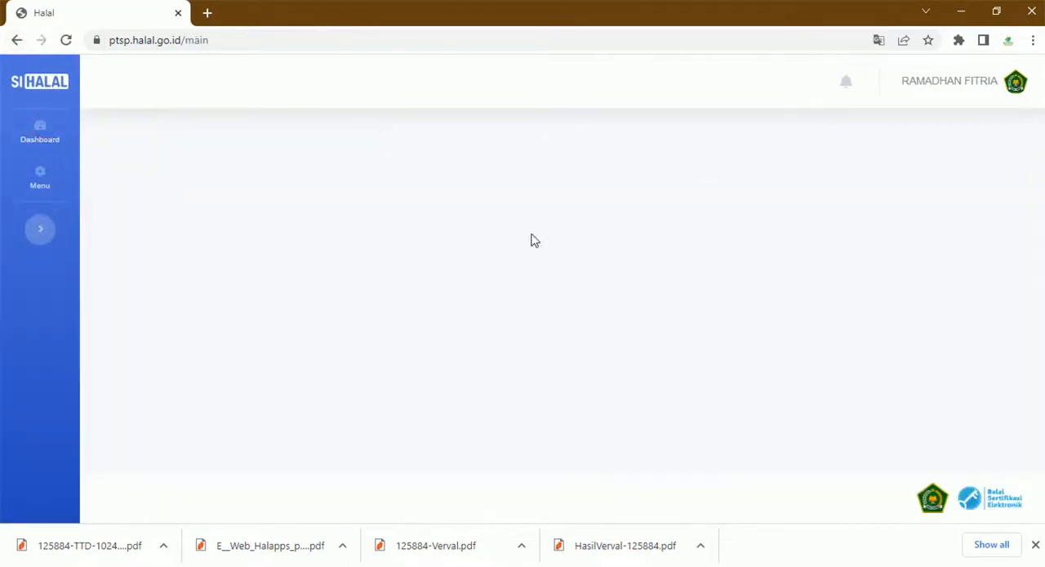